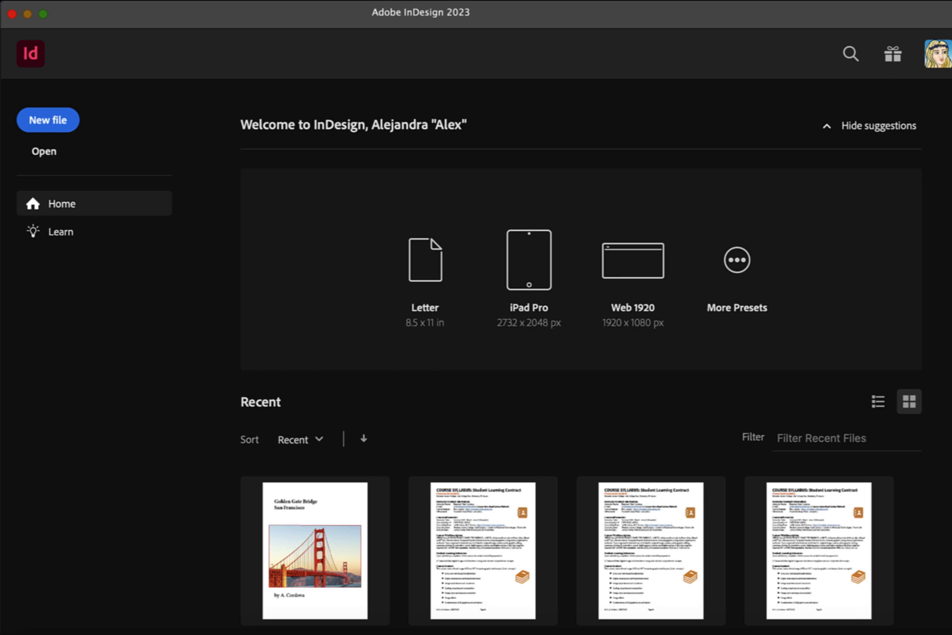
# Create a new Letter document, 8.5 x 11 in, from the preset
pyautogui.moveTo(951, 218); pyautogui.dragTo(949, 219)
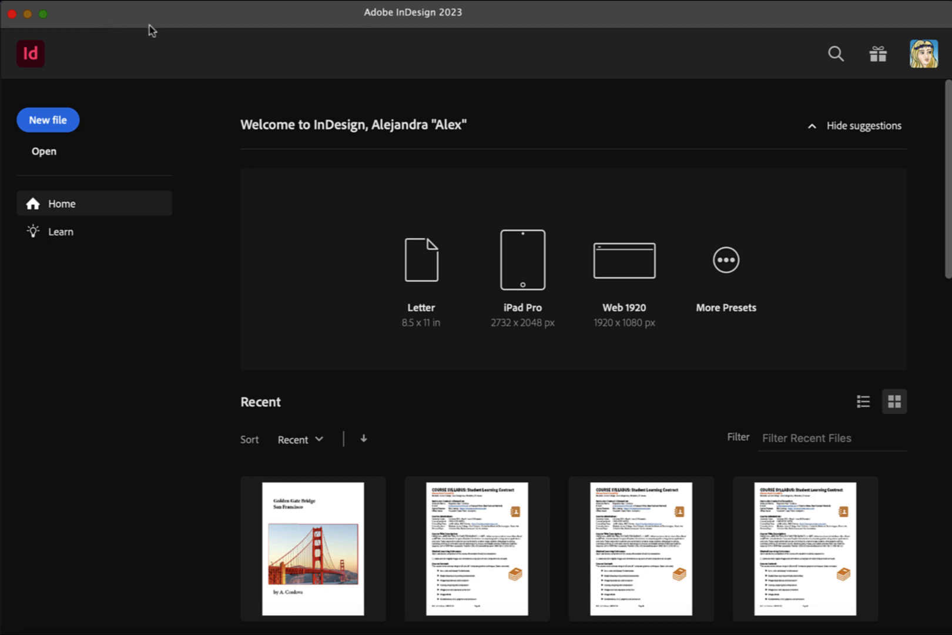
pyautogui.click(96, 1)
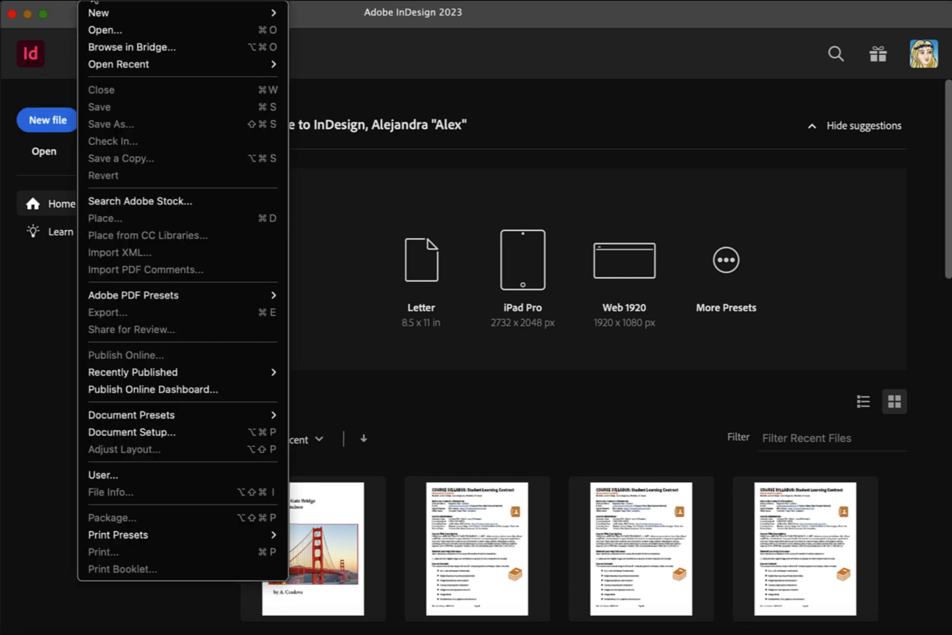
pyautogui.moveTo(255, 15)
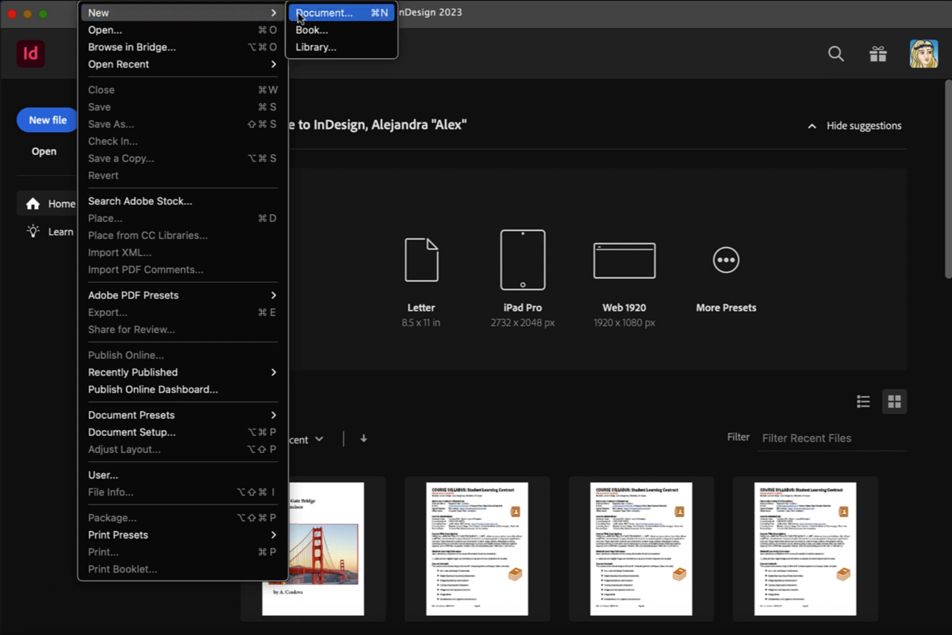
pyautogui.click(344, 134)
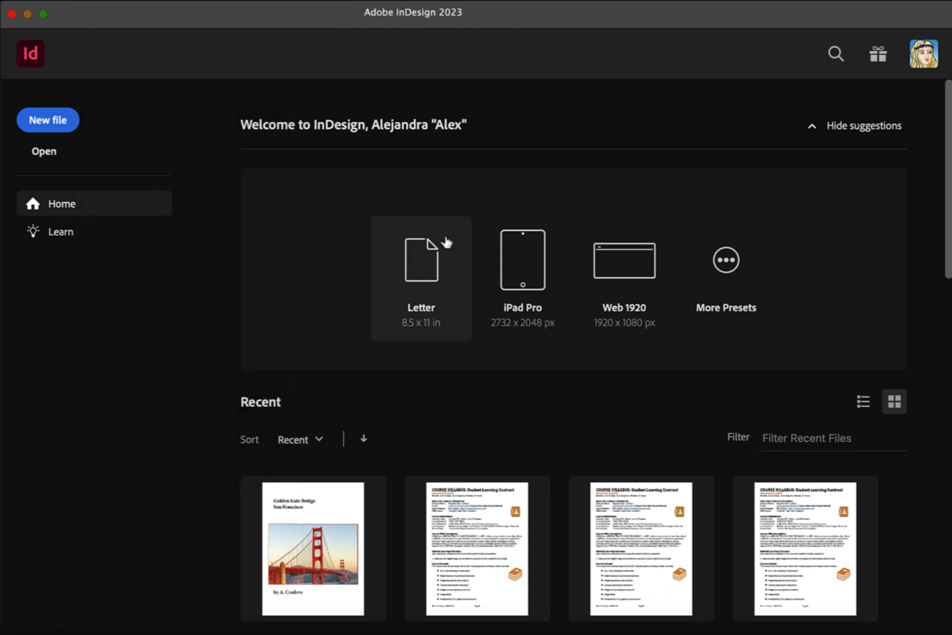
pyautogui.click(424, 272)
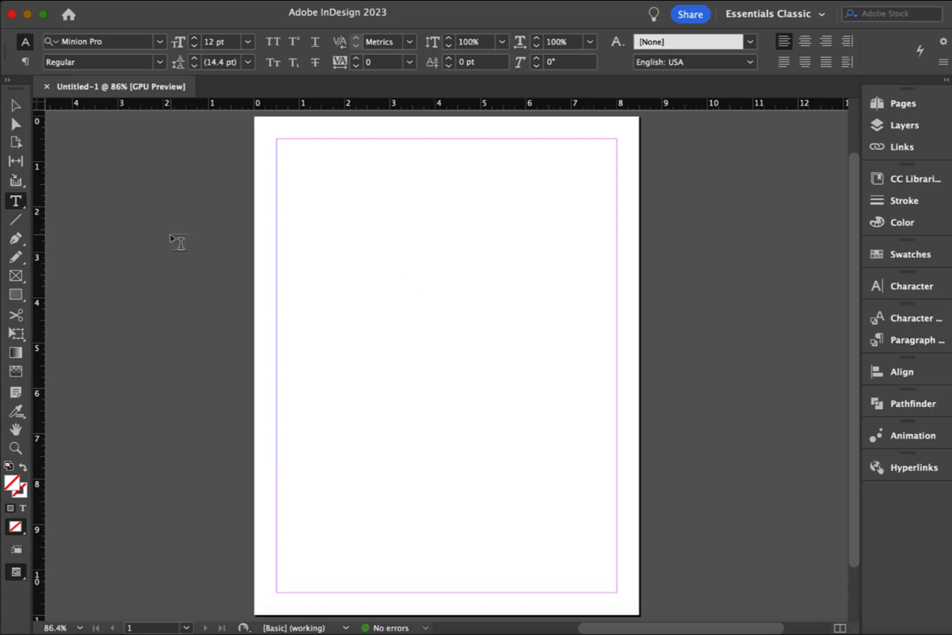
# Save the document in the puzzle pieces folder, named "puzzle_" plus the author's surname, replacing the existing InDesign file
pyautogui.click(97, 2)
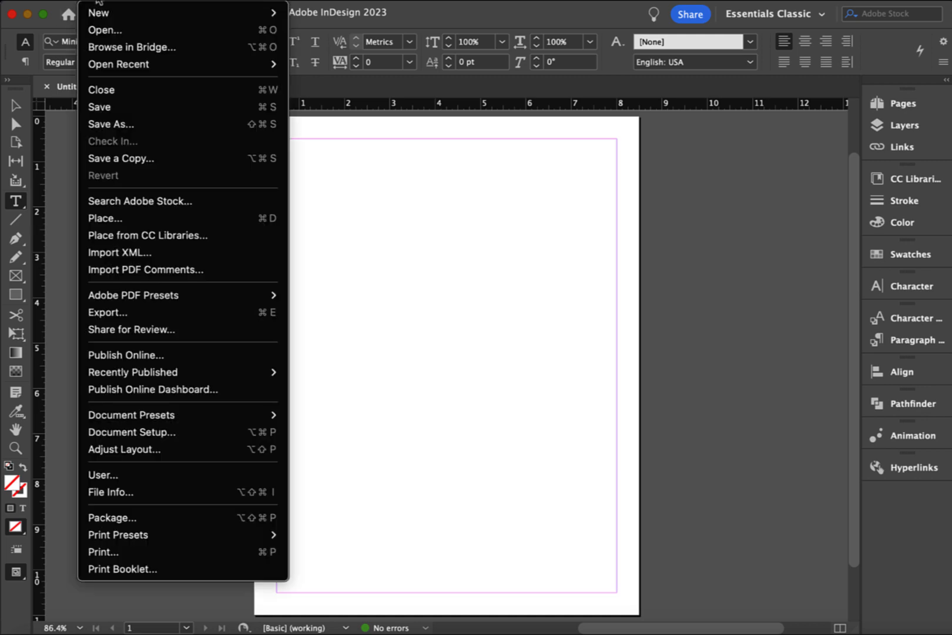
pyautogui.click(124, 108)
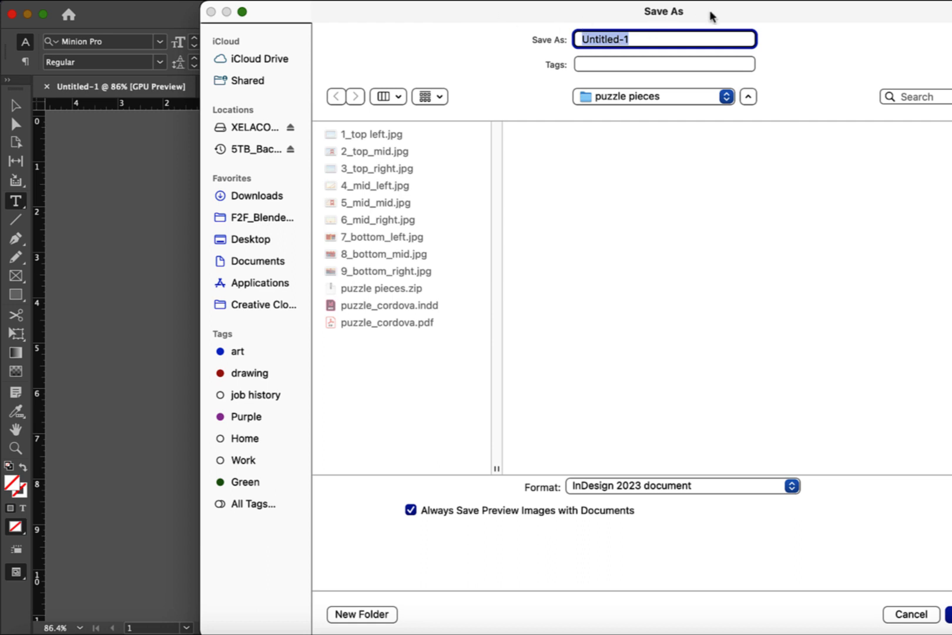
pyautogui.moveTo(712, 12); pyautogui.dragTo(594, 14)
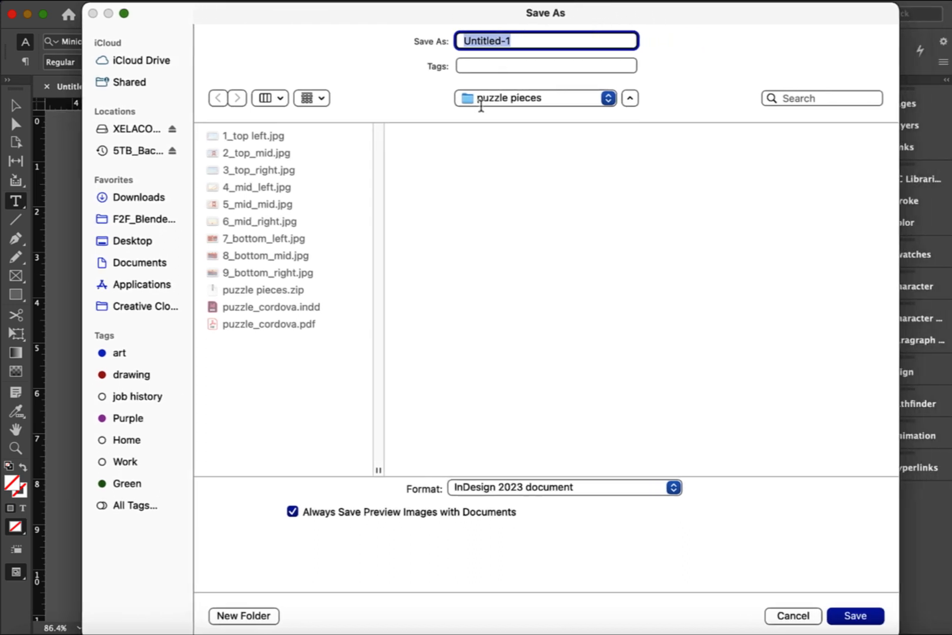
pyautogui.click(608, 98)
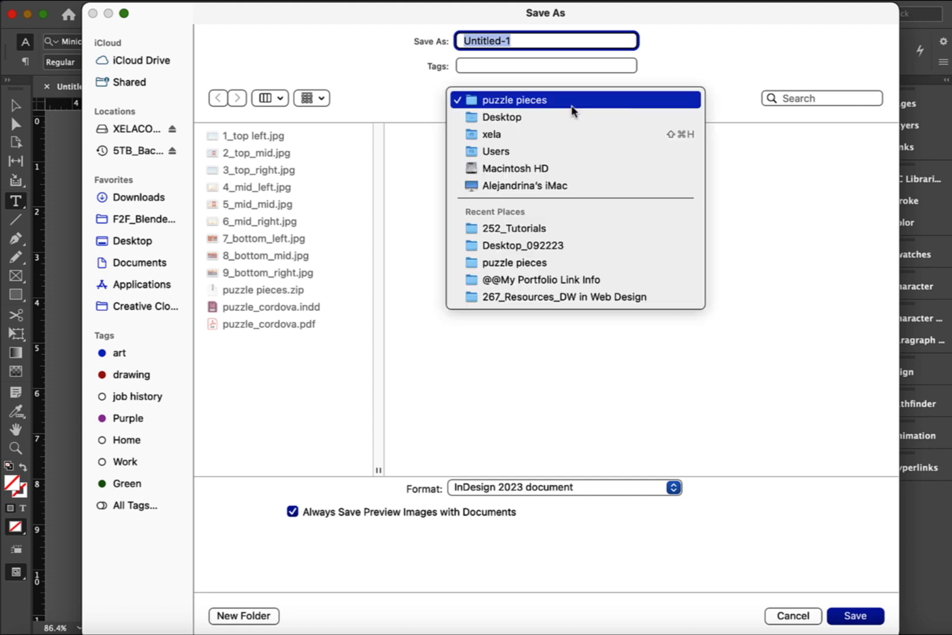
pyautogui.click(507, 105)
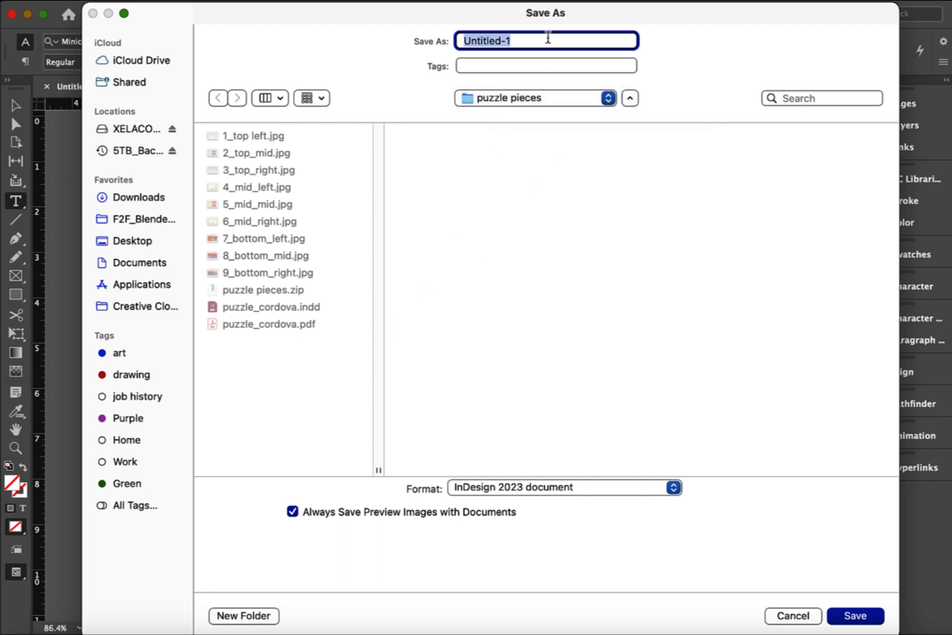
pyautogui.write('puz')
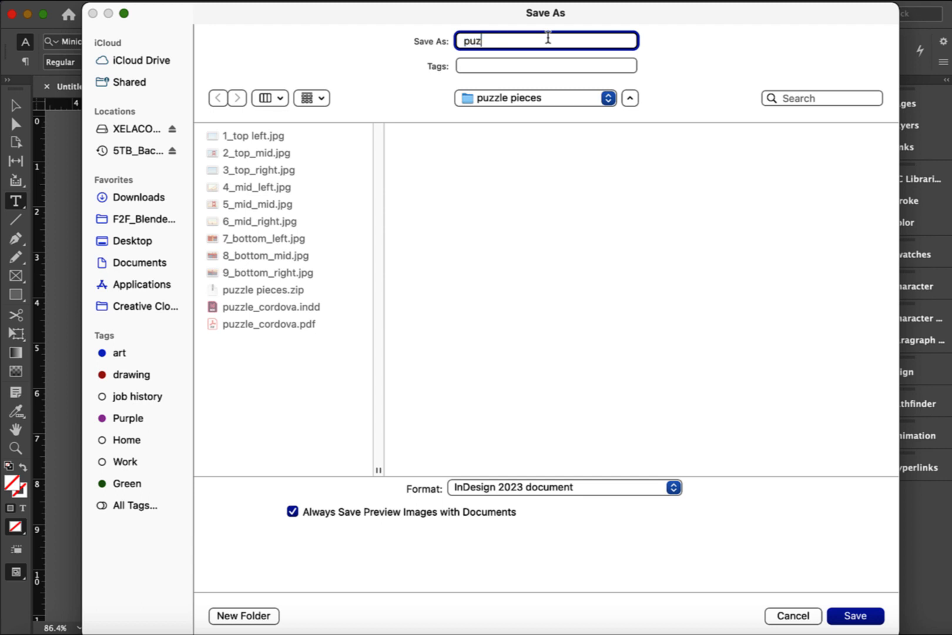
pyautogui.write('zle_cordova')
pyautogui.click(862, 617)
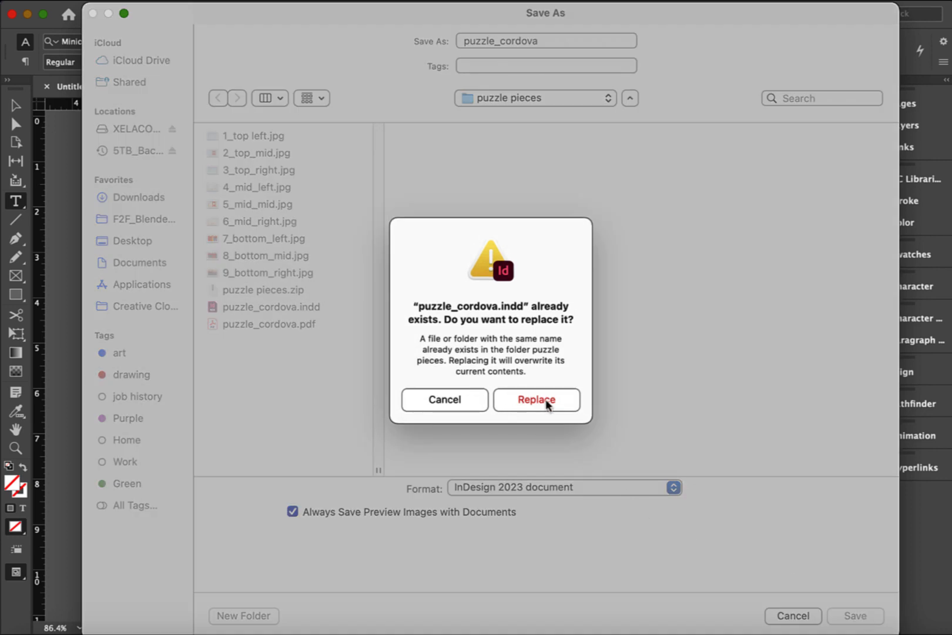
pyautogui.click(546, 404)
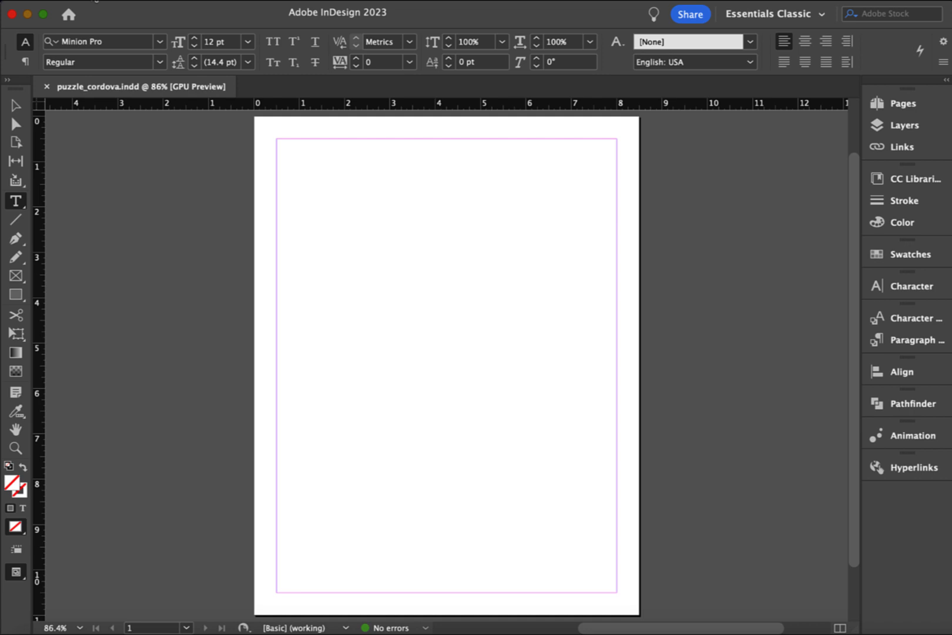
# Load the nine images from 1_top left.jpg through 9_bottom_right.jpg for placing in the document
pyautogui.click(93, 0)
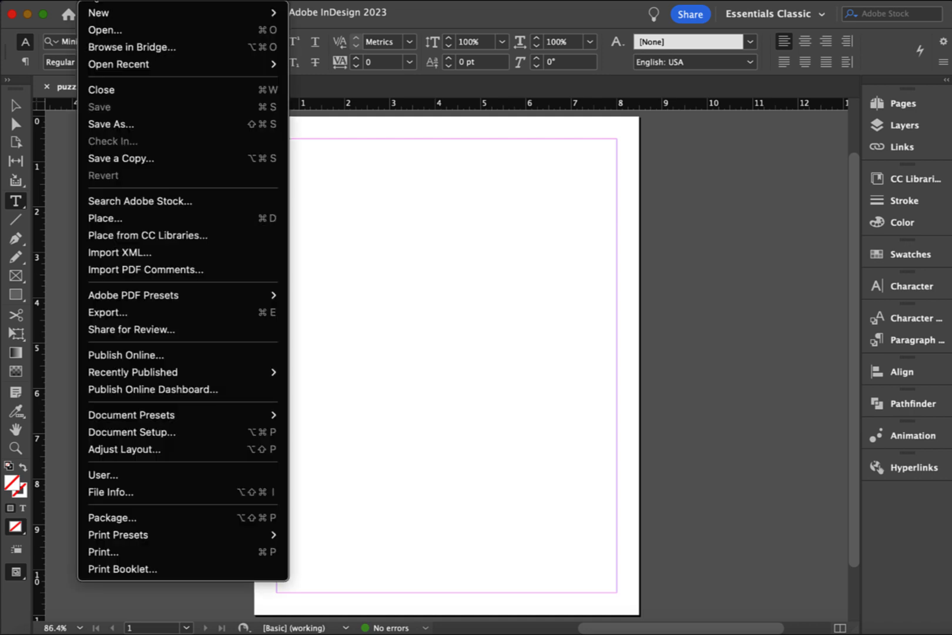
pyautogui.click(114, 220)
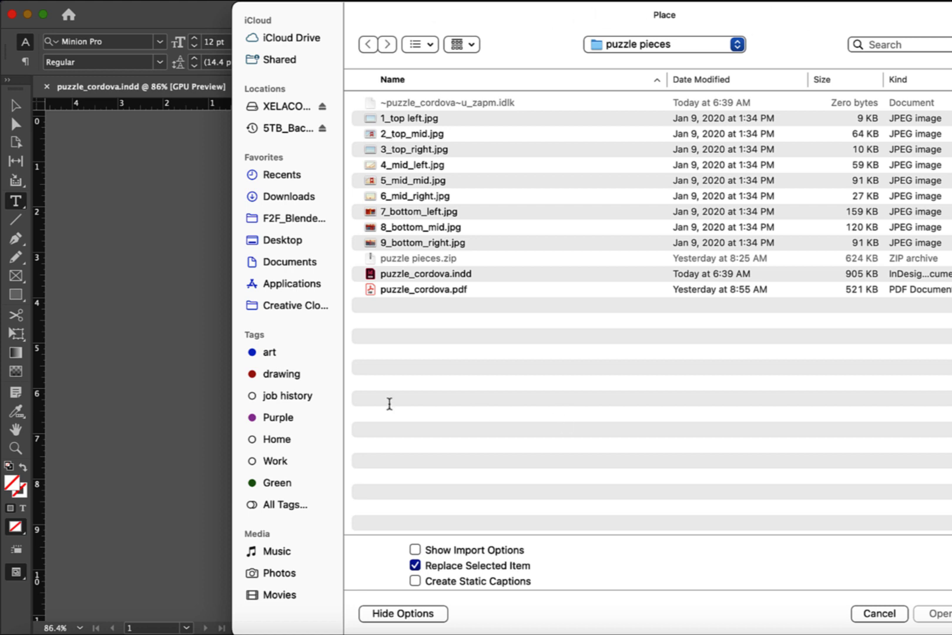
pyautogui.click(408, 120)
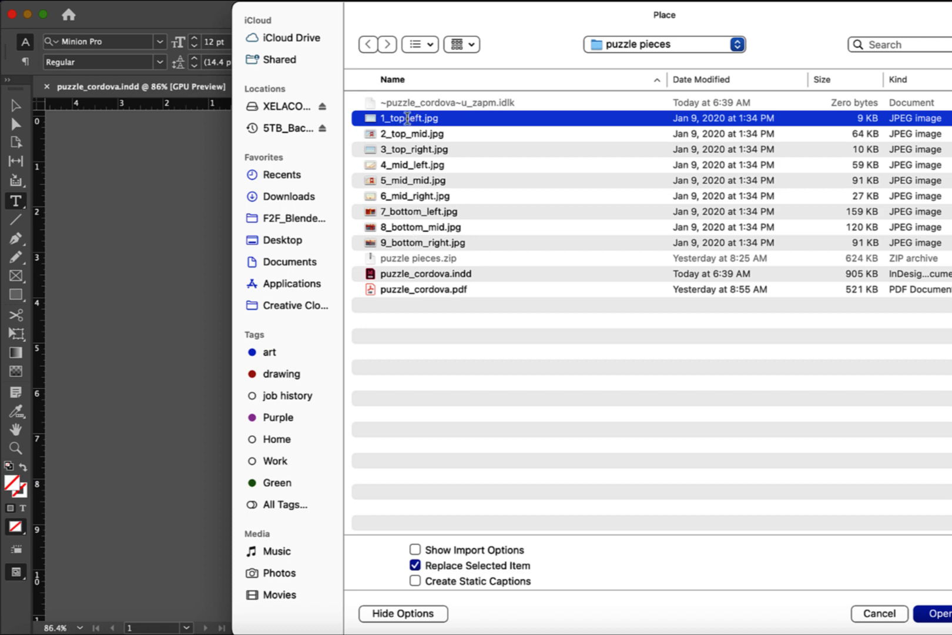
pyautogui.keyDown('shift'); pyautogui.click(427, 242); pyautogui.keyUp('shift')
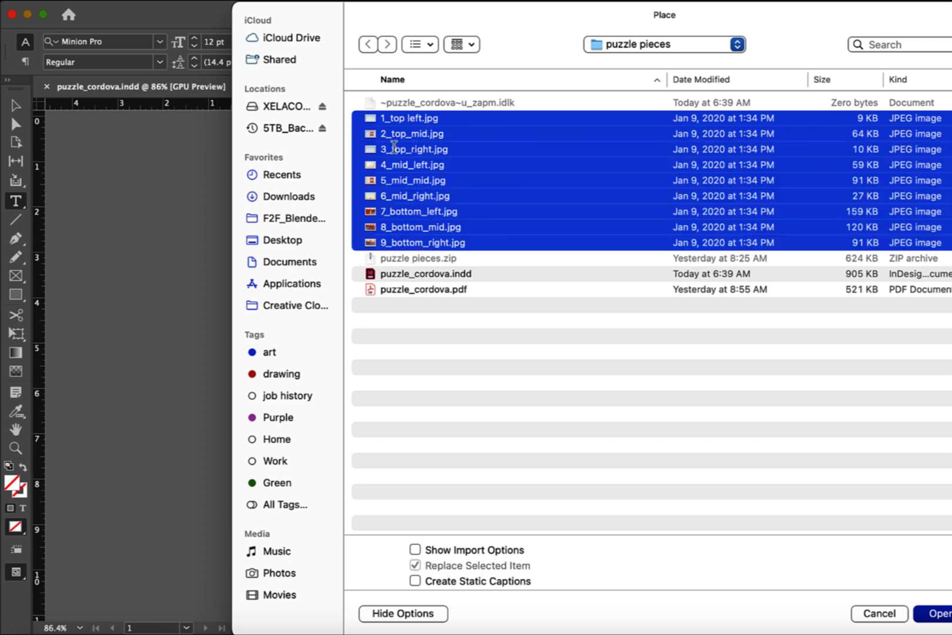
pyautogui.click(941, 620)
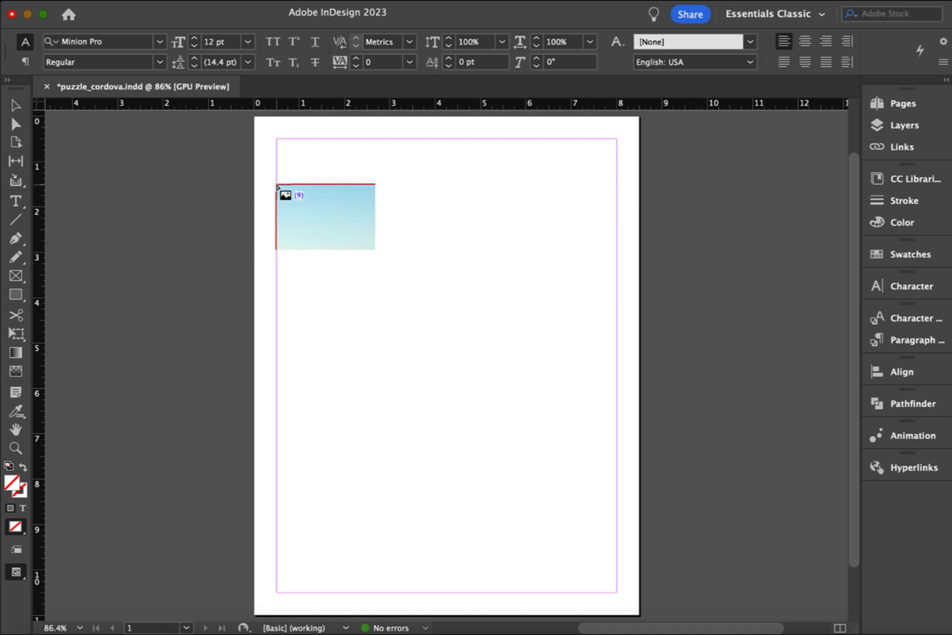
# Place the three top puzzle pieces side by side, starting at the left margin at about Y 1.5 in
pyautogui.moveTo(277, 185); pyautogui.dragTo(378, 270)
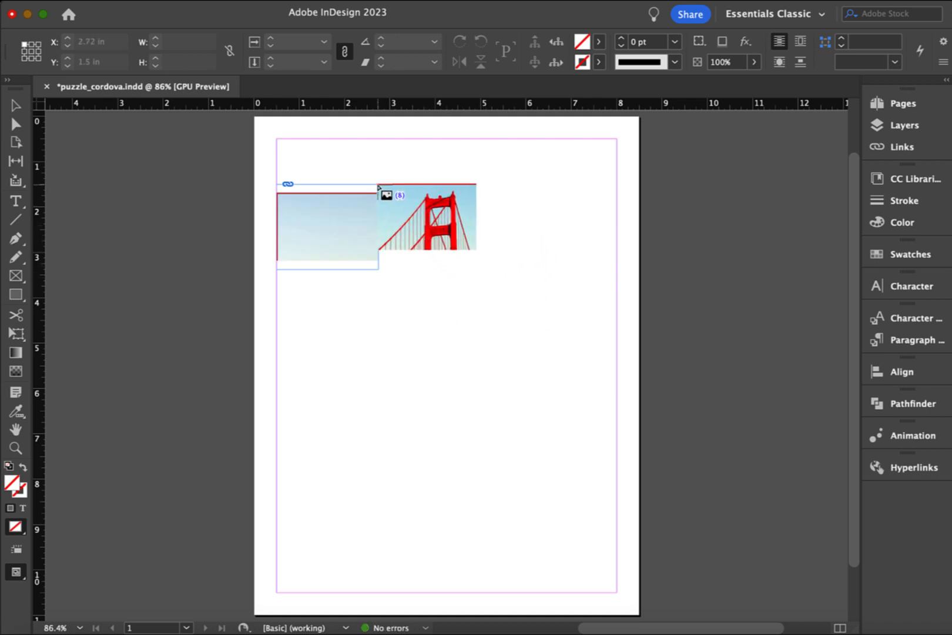
pyautogui.moveTo(380, 185); pyautogui.dragTo(476, 269)
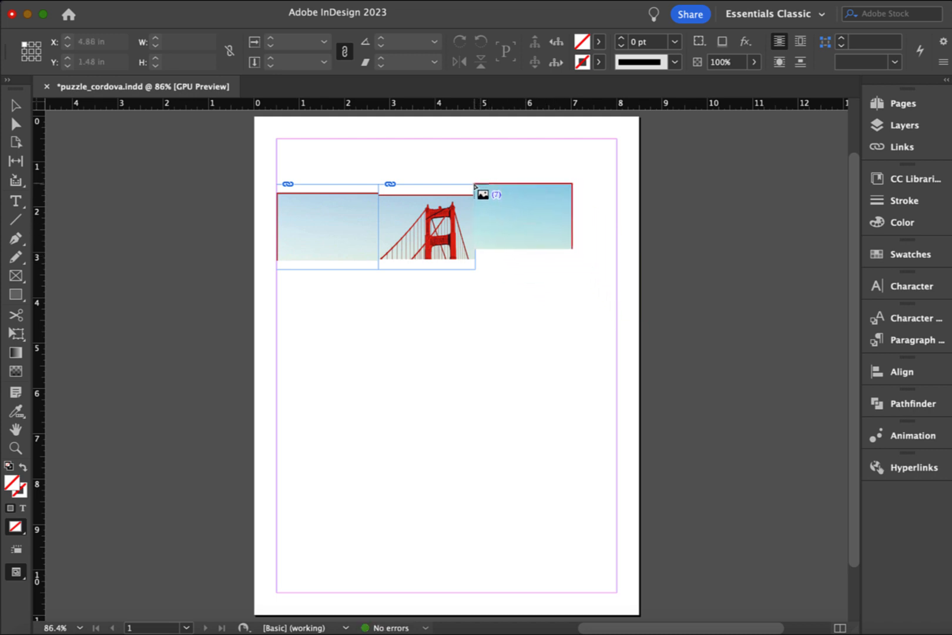
pyautogui.moveTo(481, 193); pyautogui.dragTo(582, 269)
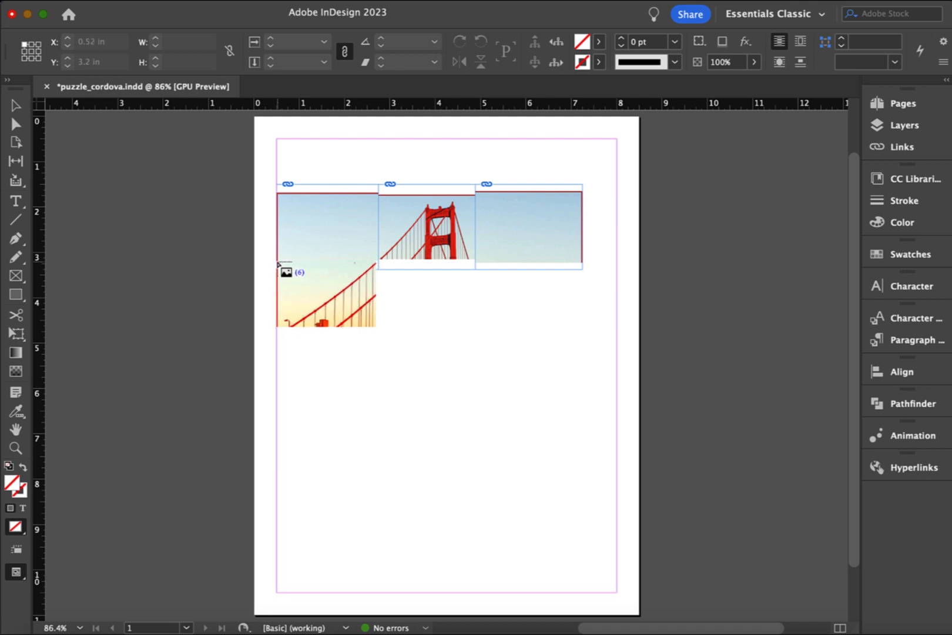
# Place the three middle puzzle pieces side by side directly beneath the top row, at about Y 3.2 in
pyautogui.moveTo(279, 263); pyautogui.dragTo(379, 328)
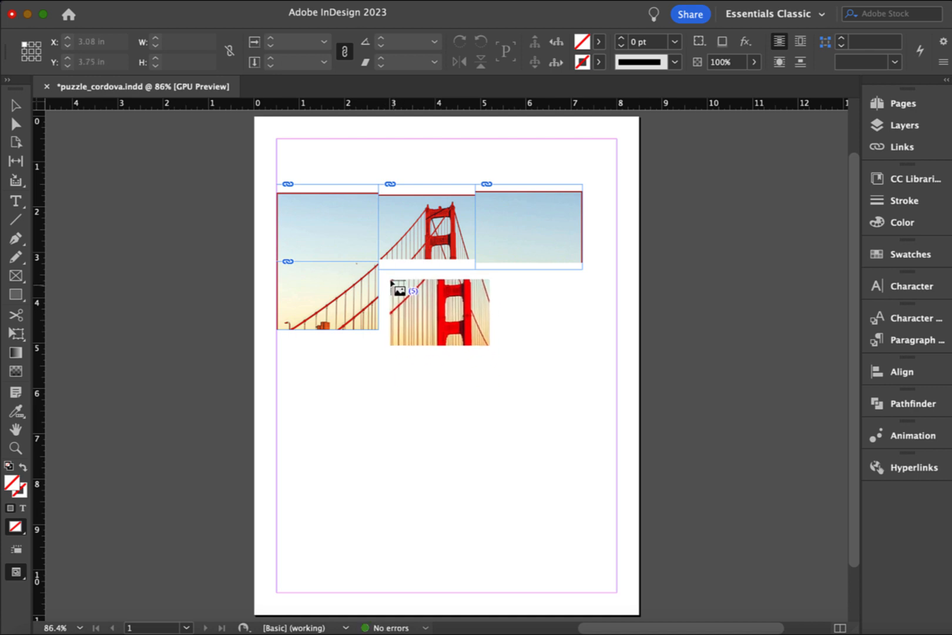
pyautogui.press('super+z')
pyautogui.moveTo(380, 262); pyautogui.dragTo(483, 335)
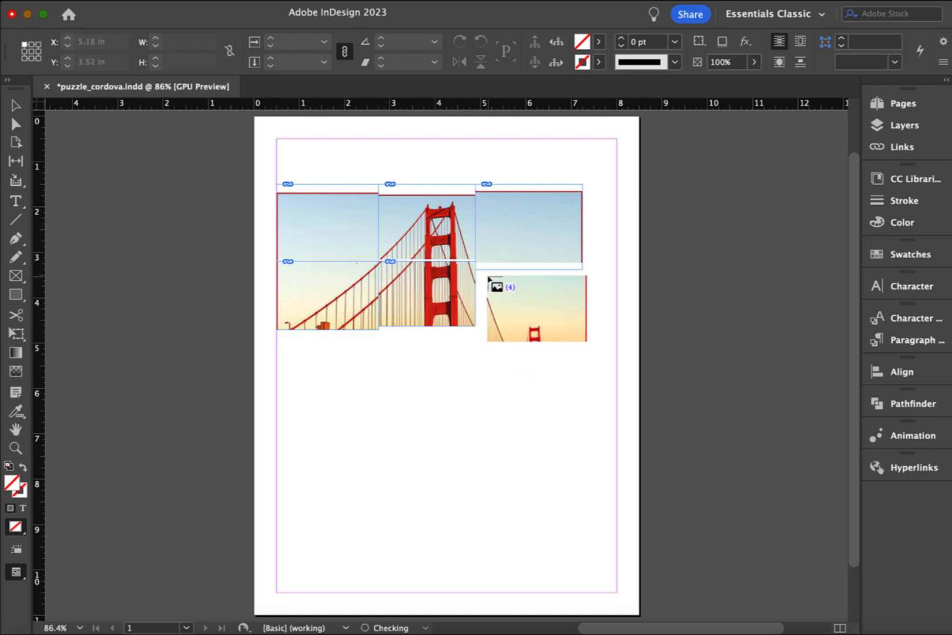
pyautogui.press('super+z')
pyautogui.moveTo(476, 270); pyautogui.dragTo(581, 340)
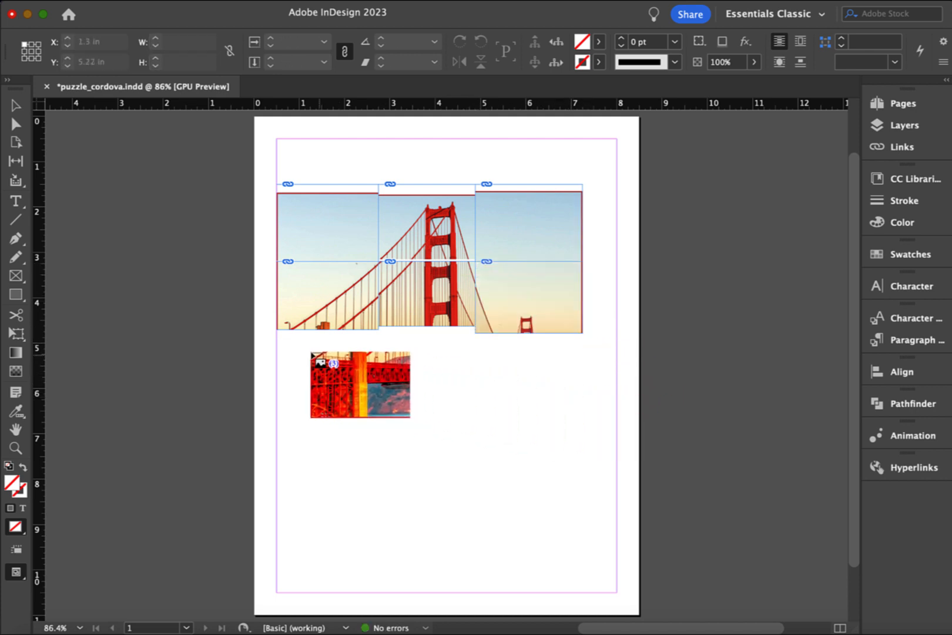
# Place the three bottom puzzle pieces side by side beneath the middle row, at about Y 4.7 in
pyautogui.moveTo(277, 329); pyautogui.dragTo(378, 398)
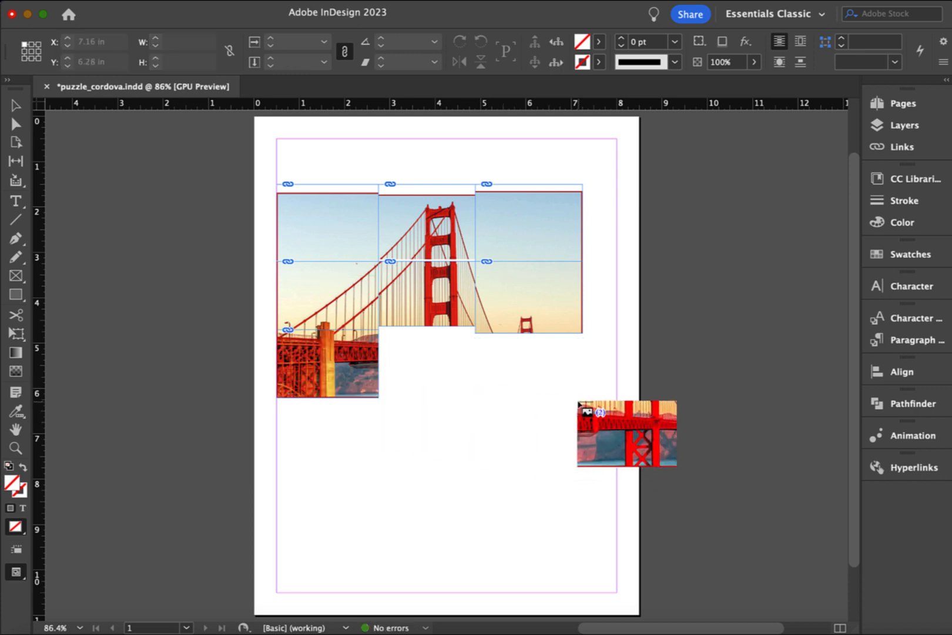
pyautogui.click(380, 328)
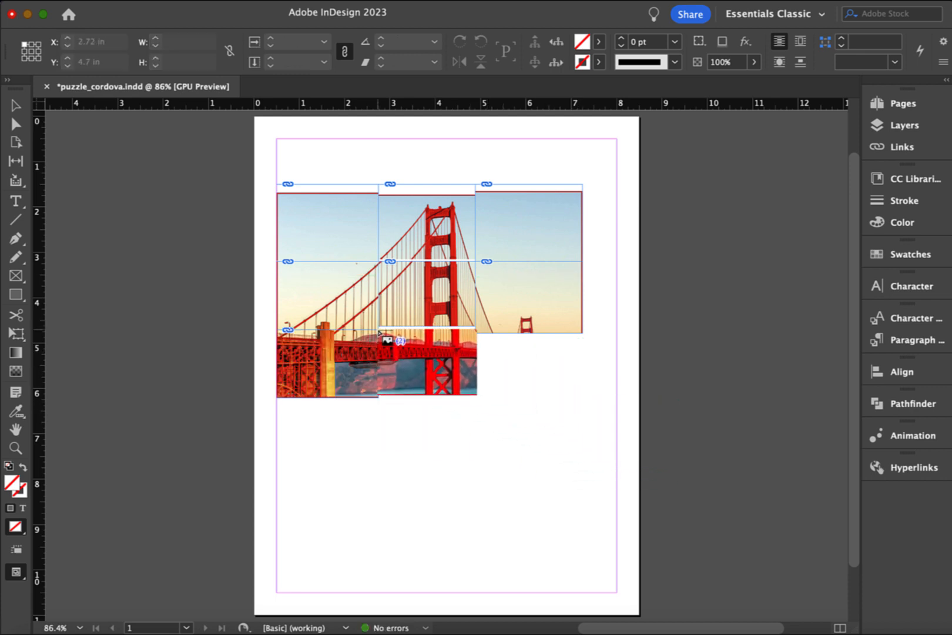
pyautogui.moveTo(379, 329)
pyautogui.mouseDown()
pyautogui.moveTo(431, 375)
pyautogui.moveTo(475, 394)
pyautogui.mouseUp()
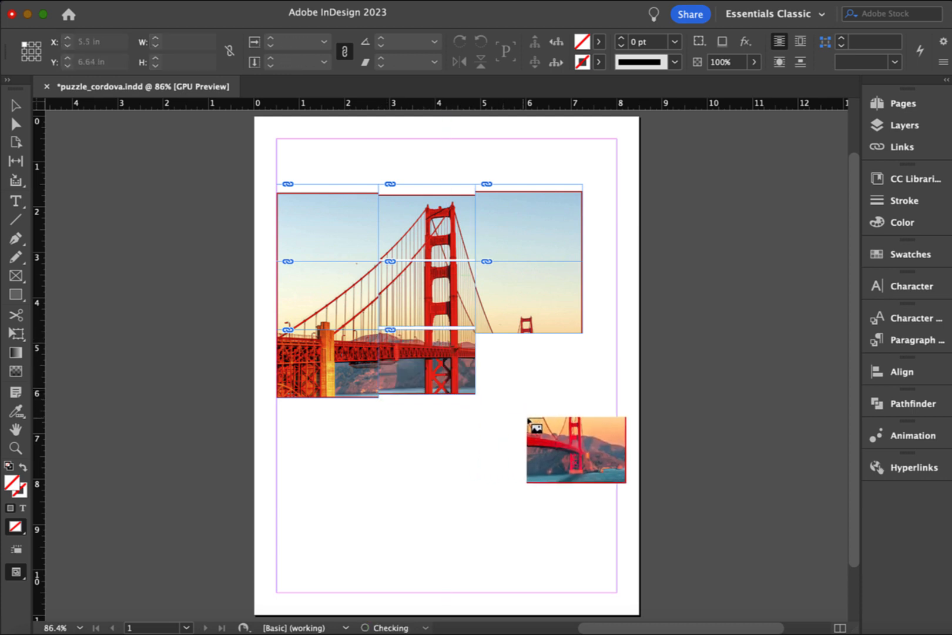
pyautogui.moveTo(476, 333)
pyautogui.mouseDown()
pyautogui.moveTo(549, 395)
pyautogui.moveTo(581, 404)
pyautogui.mouseUp()
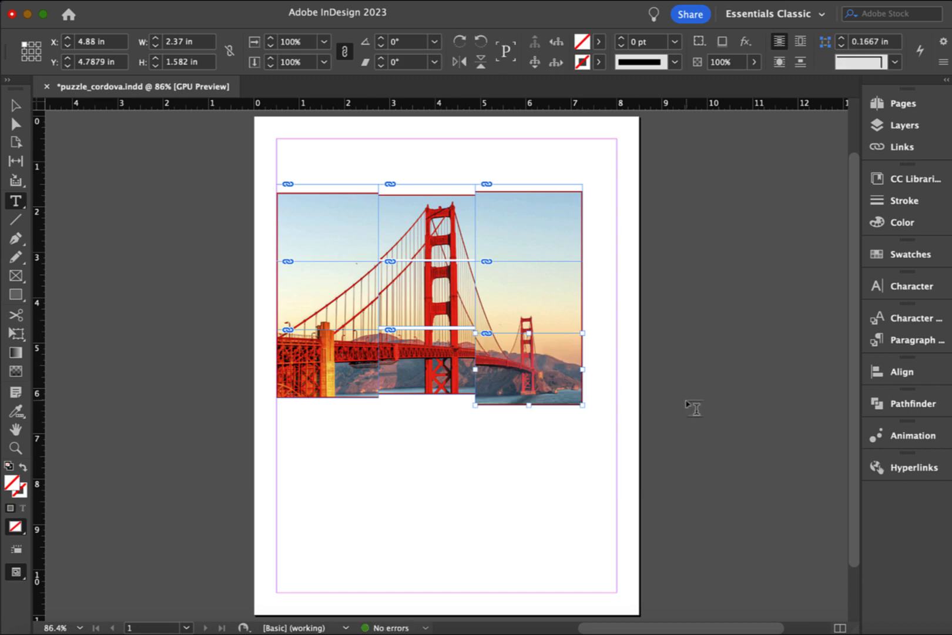
# Move the top-left sky piece to the page's upper-left margin corner and resize its frame to about 3.875 x 1.59 in
pyautogui.click(16, 105)
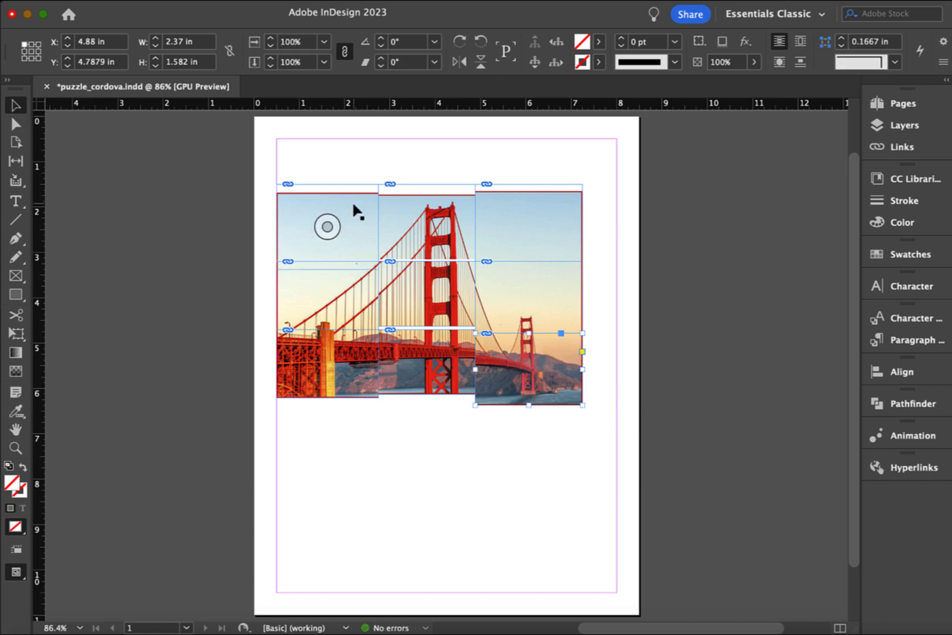
pyautogui.moveTo(361, 194); pyautogui.dragTo(369, 147)
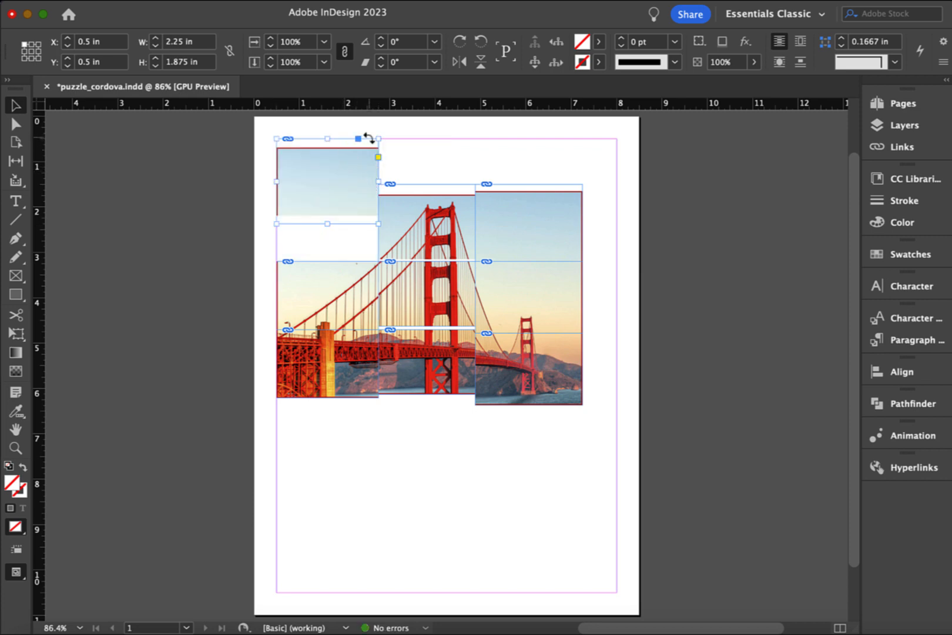
pyautogui.moveTo(329, 140); pyautogui.dragTo(333, 144)
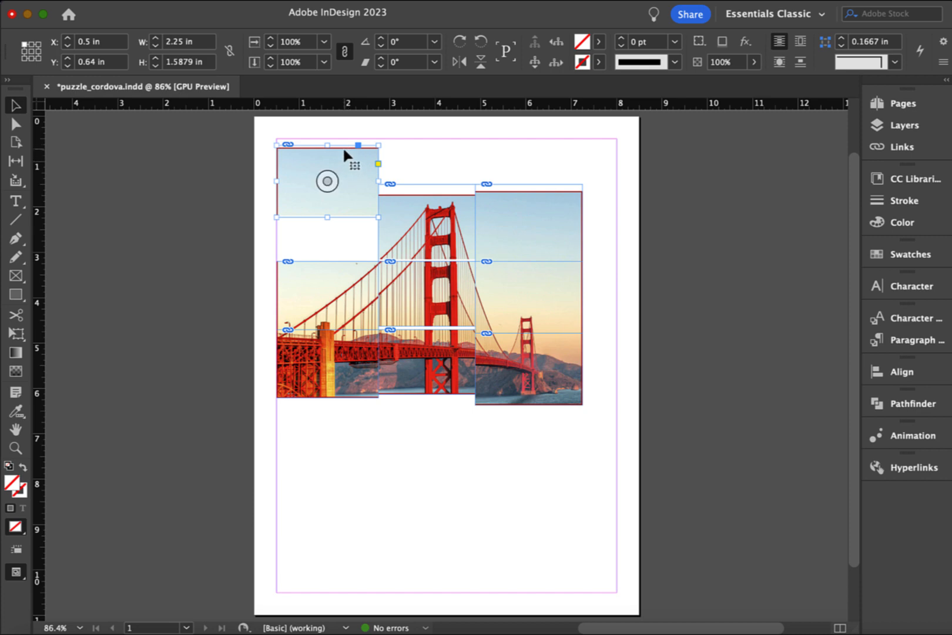
pyautogui.moveTo(378, 181); pyautogui.dragTo(452, 199)
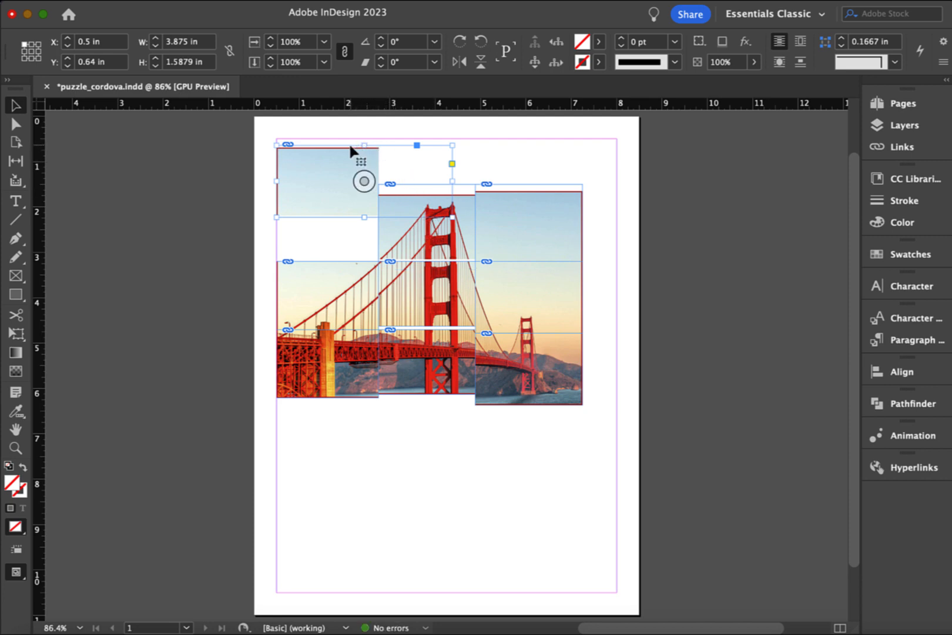
# Move the top-left sky piece to about X 0.14, Y 0.5 in and enlarge its image content to about 3.04 x 2.37 in
pyautogui.moveTo(349, 141)
pyautogui.mouseDown()
pyautogui.moveTo(208, 163)
pyautogui.moveTo(343, 123)
pyautogui.moveTo(335, 139)
pyautogui.mouseUp()
pyautogui.doubleClick(318, 182)
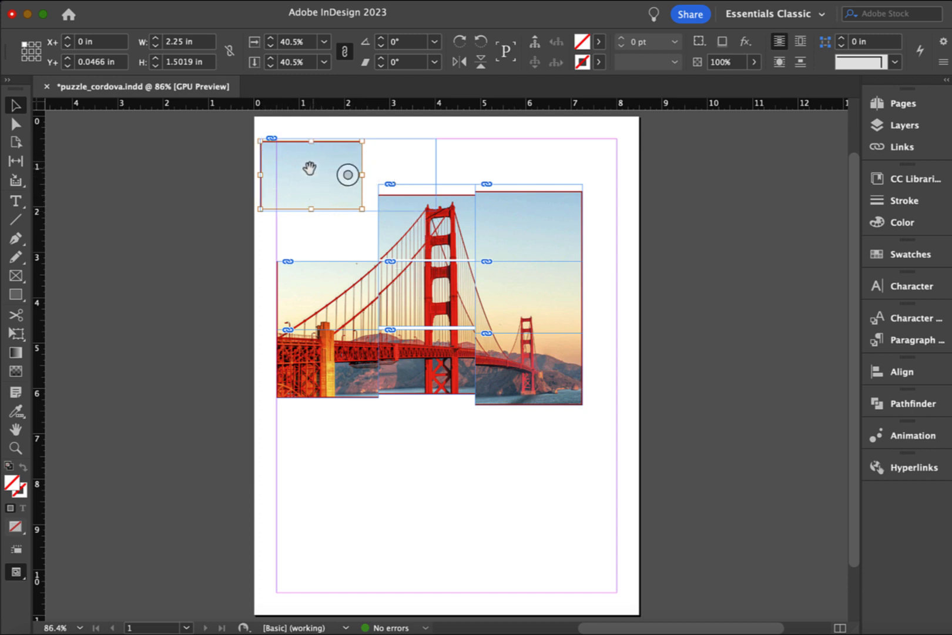
pyautogui.click(393, 140)
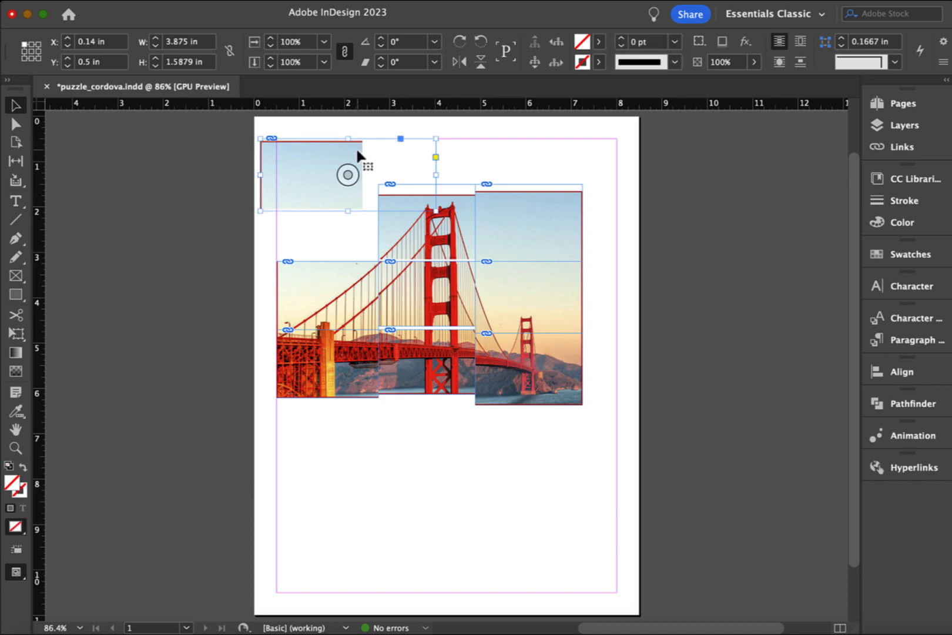
pyautogui.click(347, 174)
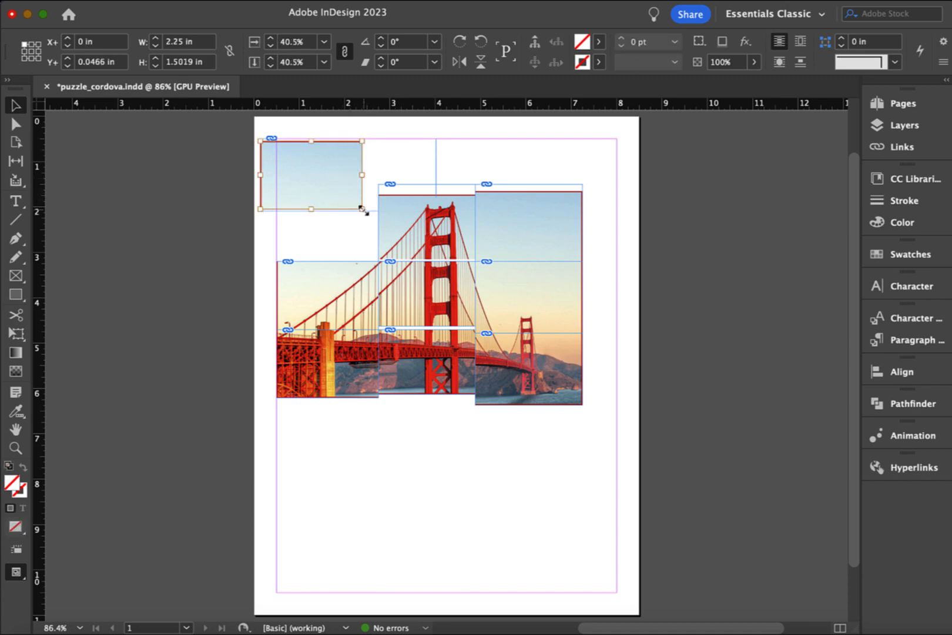
pyautogui.moveTo(360, 209); pyautogui.dragTo(398, 249)
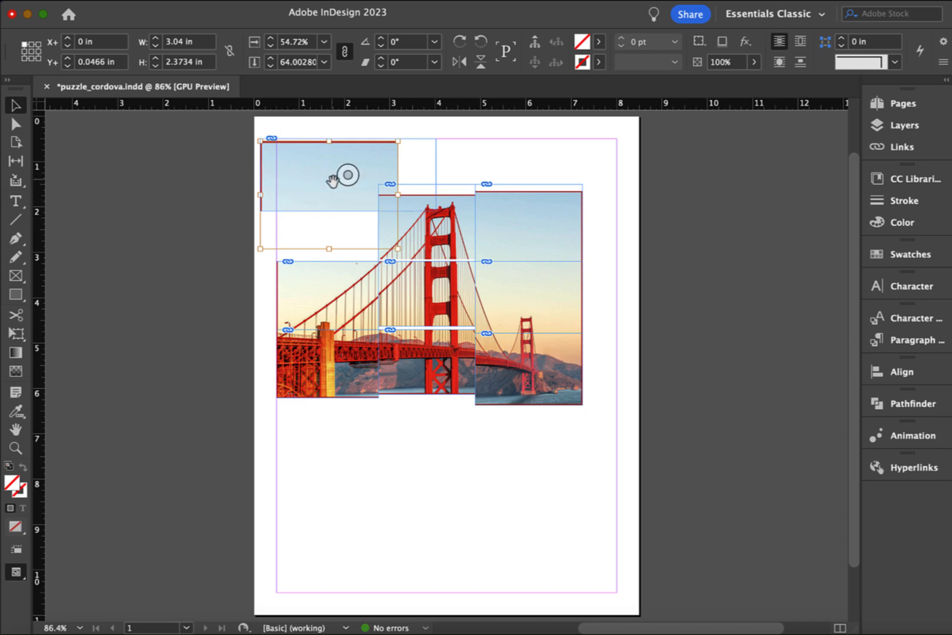
# Resize the sky piece's frame to about 3.08 x 2.5 in so it surrounds the enlarged image
pyautogui.click(435, 162)
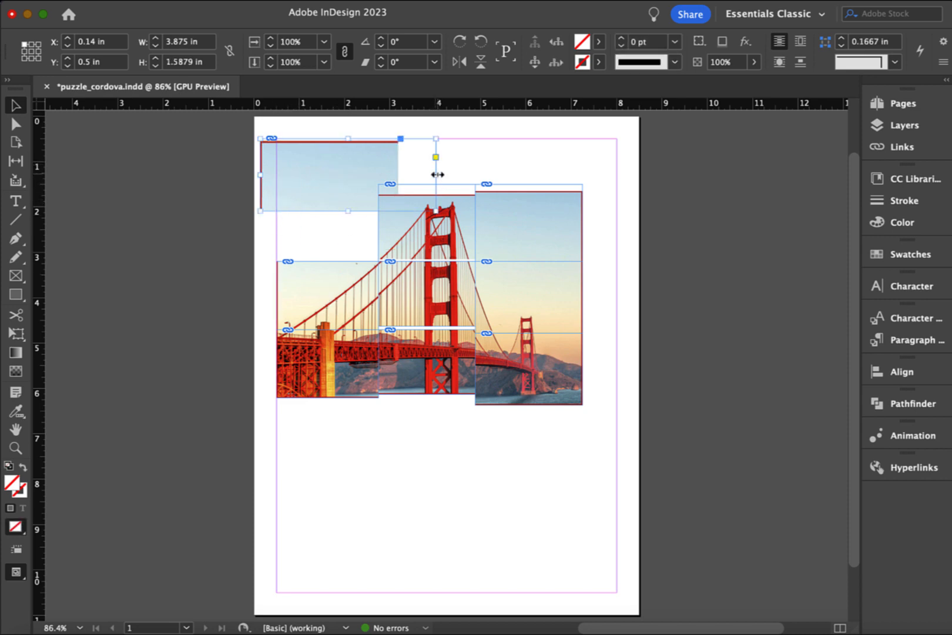
pyautogui.moveTo(436, 175); pyautogui.dragTo(400, 175)
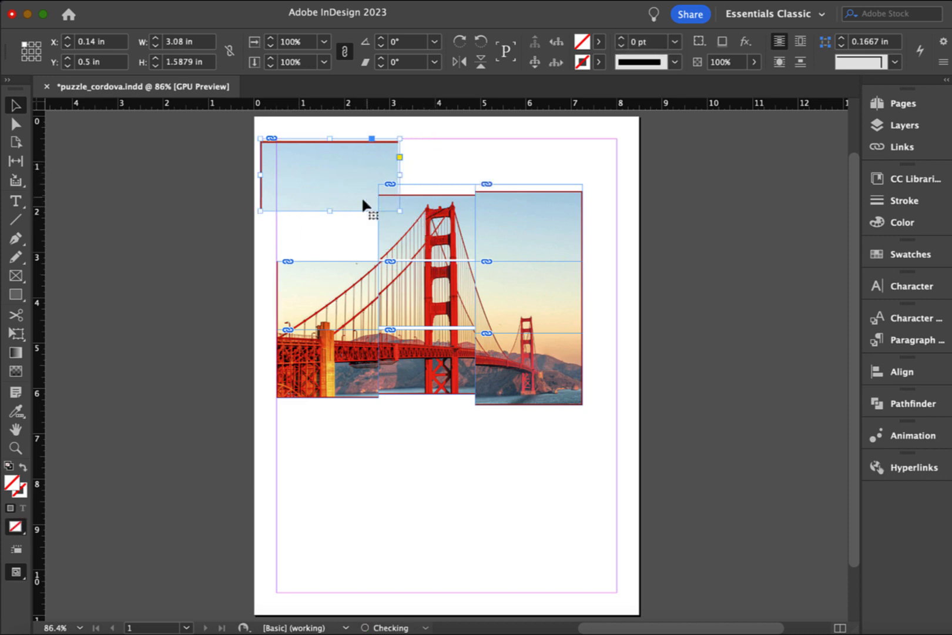
pyautogui.moveTo(329, 211); pyautogui.dragTo(351, 253)
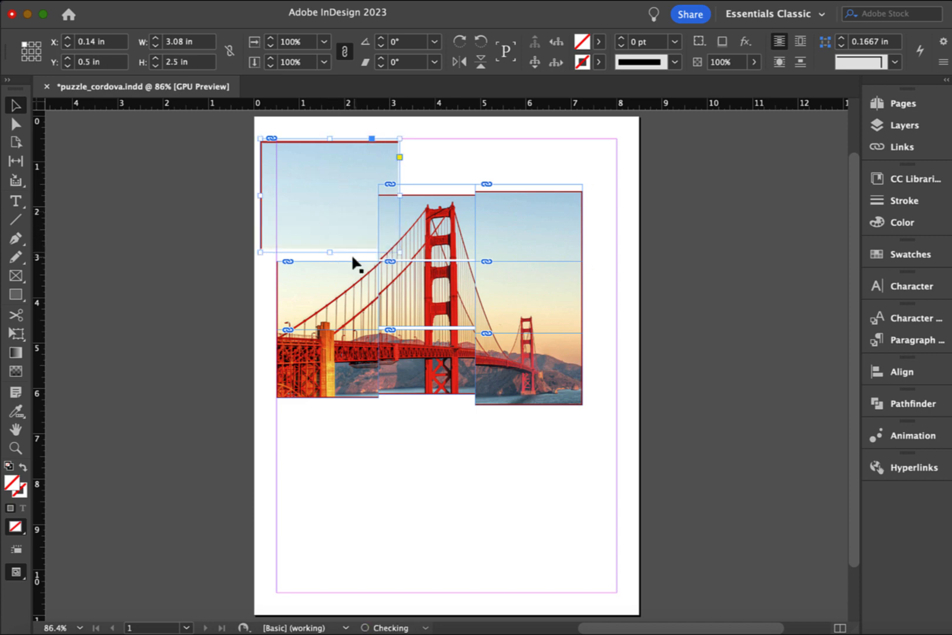
# Reduce the sky piece's frame to about 2.33 x 1.58 in at X 0.28, Y 0.77 in, fitting its content proportionally
pyautogui.moveTo(371, 175); pyautogui.dragTo(281, 184)
pyautogui.moveTo(309, 261); pyautogui.dragTo(353, 194)
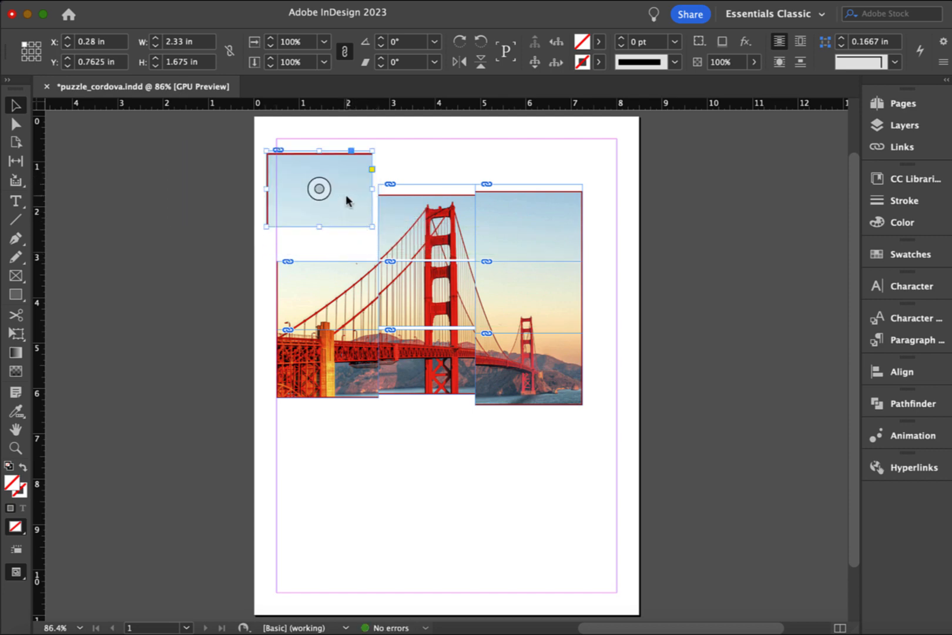
pyautogui.rightClick(346, 194)
pyautogui.moveTo(391, 333)
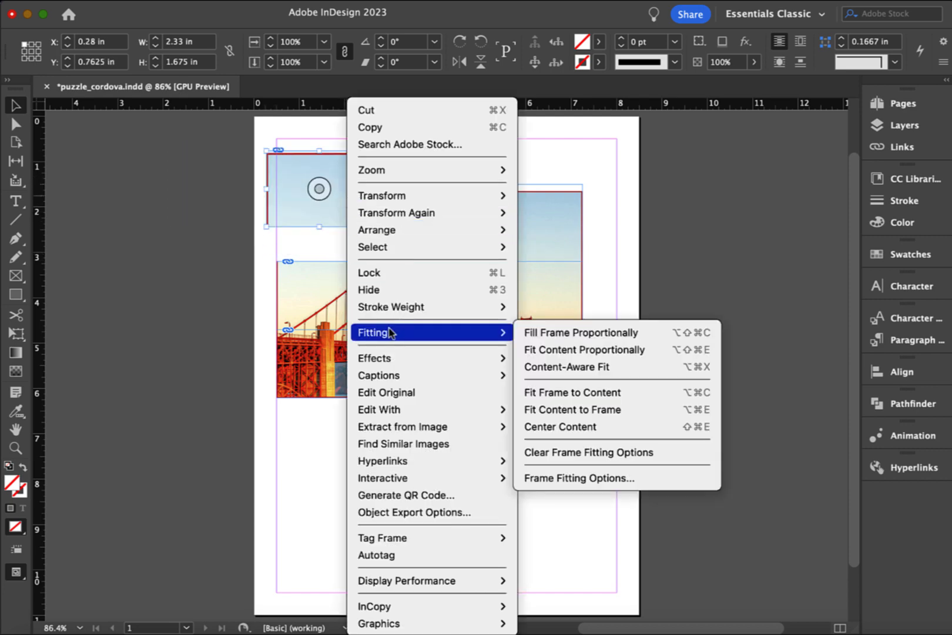
pyautogui.click(577, 351)
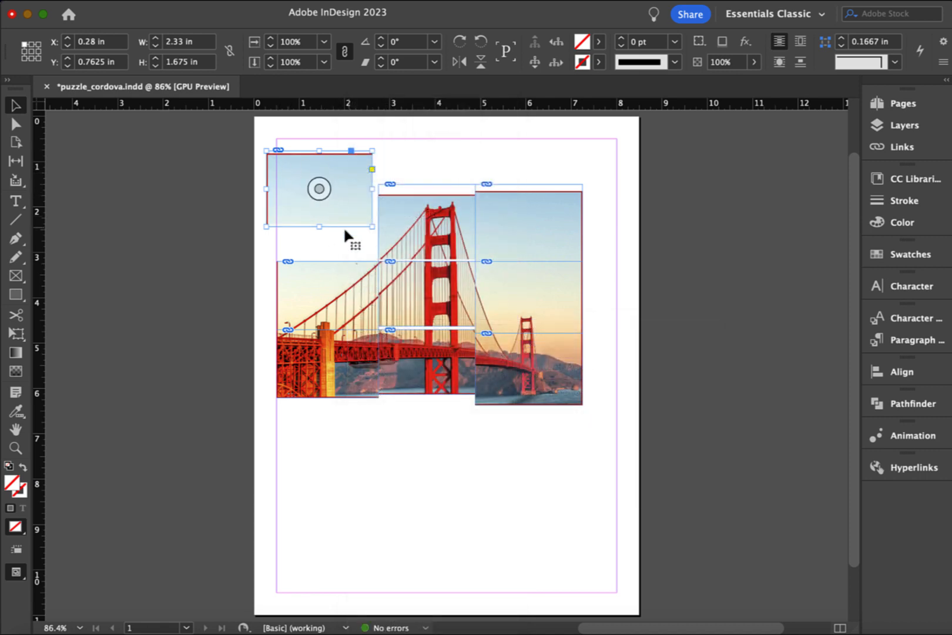
pyautogui.moveTo(321, 227); pyautogui.dragTo(322, 221)
pyautogui.moveTo(321, 148); pyautogui.dragTo(320, 154)
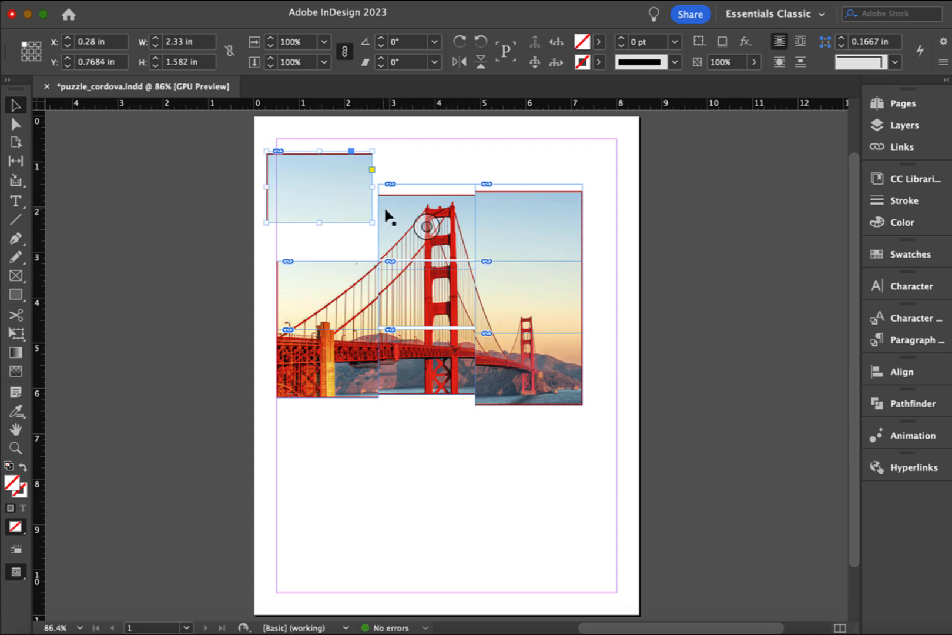
# Place the top-middle and top-right pieces beside the sky piece at about Y 0.77 in, making their frames about 1.58 in high
pyautogui.click(440, 216)
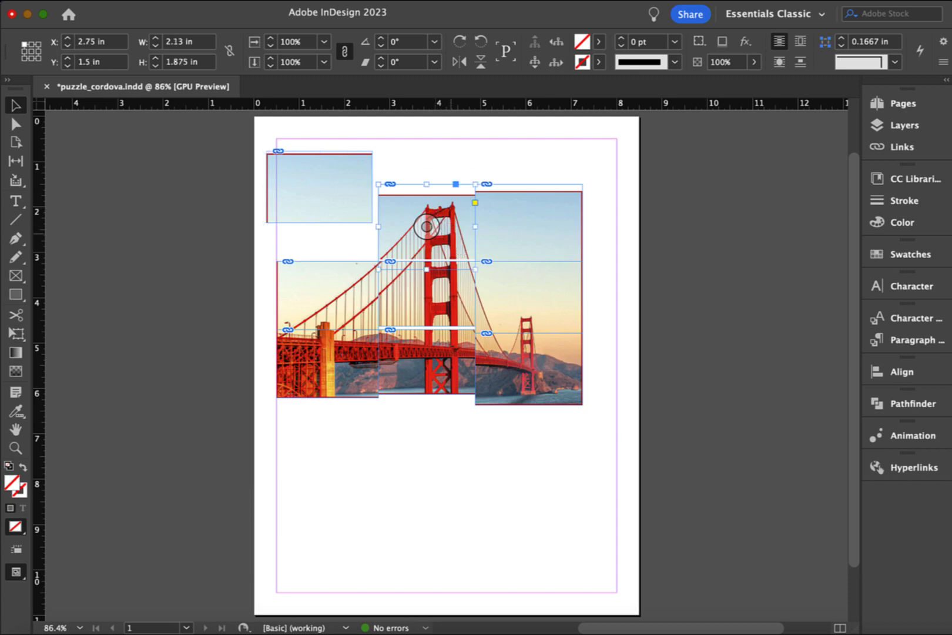
pyautogui.moveTo(453, 242); pyautogui.dragTo(453, 193)
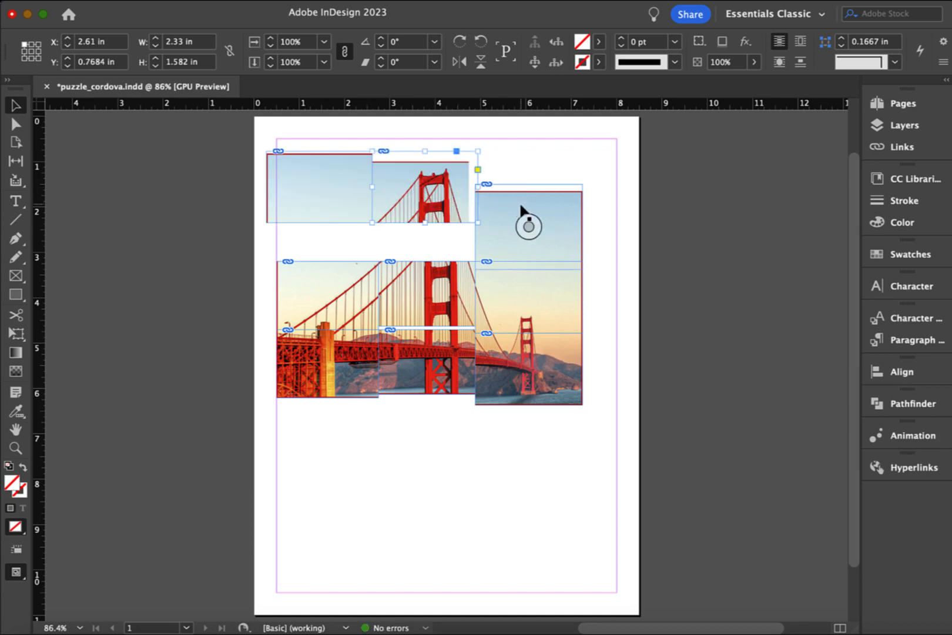
pyautogui.click(563, 208)
pyautogui.moveTo(514, 207); pyautogui.dragTo(517, 174)
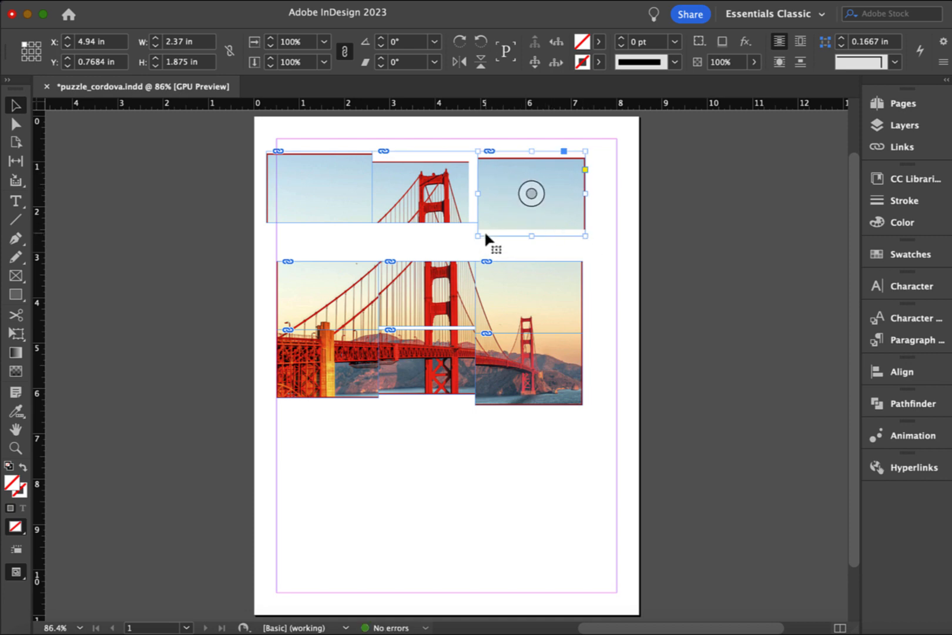
pyautogui.moveTo(478, 236); pyautogui.dragTo(533, 223)
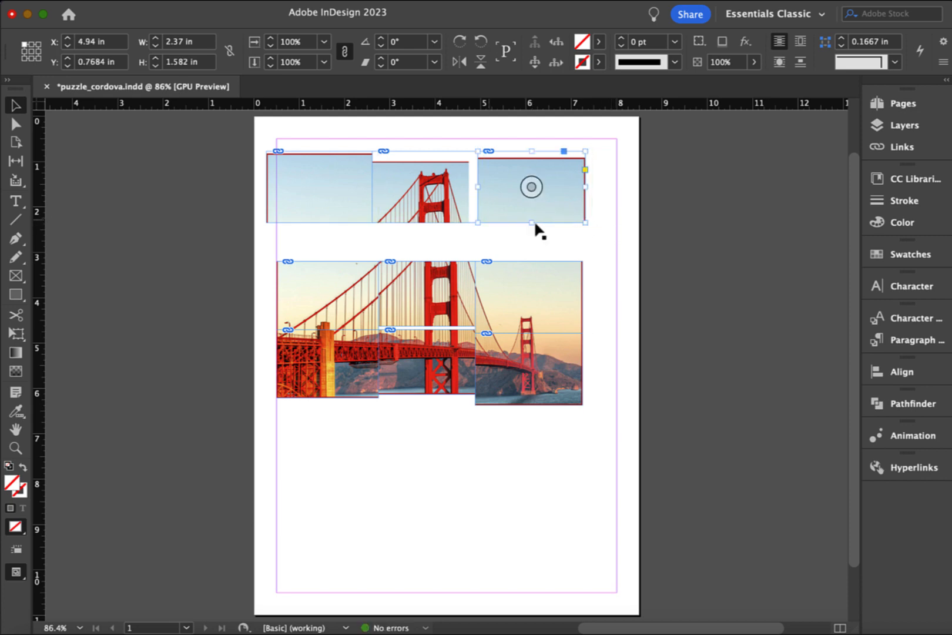
# Fit the content proportionally inside the frames of all three top-row pieces
pyautogui.click(457, 199)
pyautogui.rightClick(459, 197)
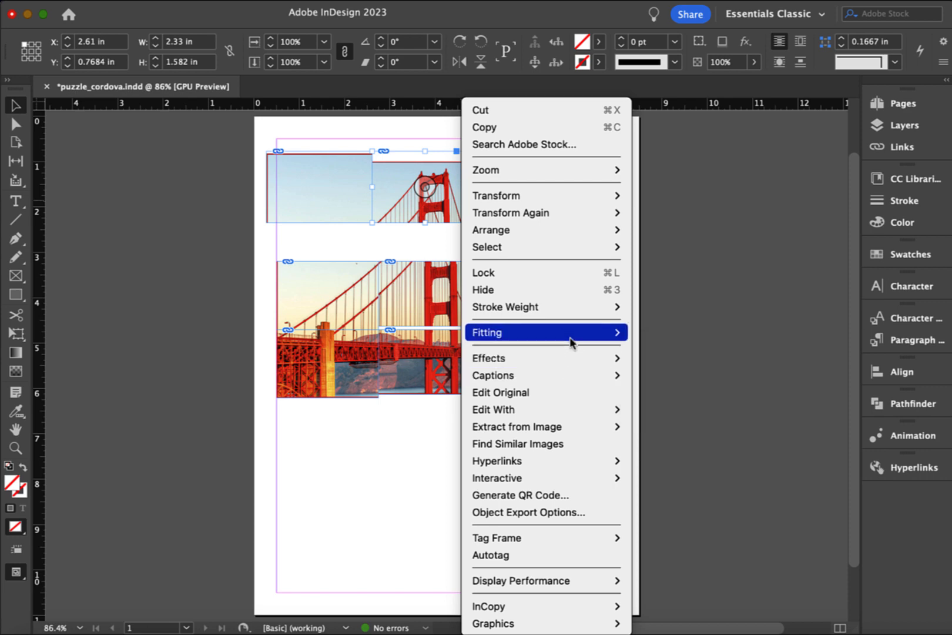
pyautogui.moveTo(579, 339)
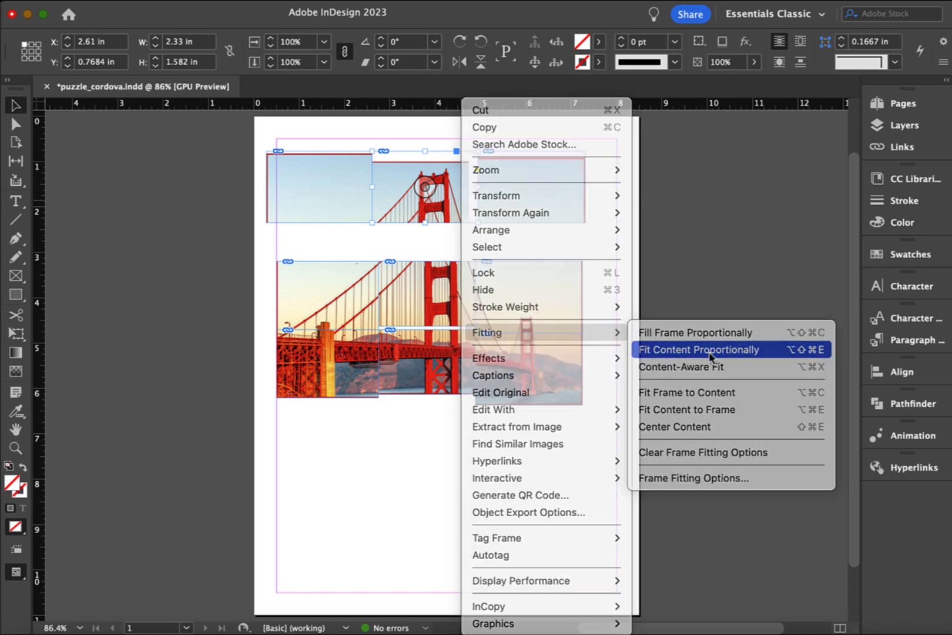
pyautogui.click(711, 354)
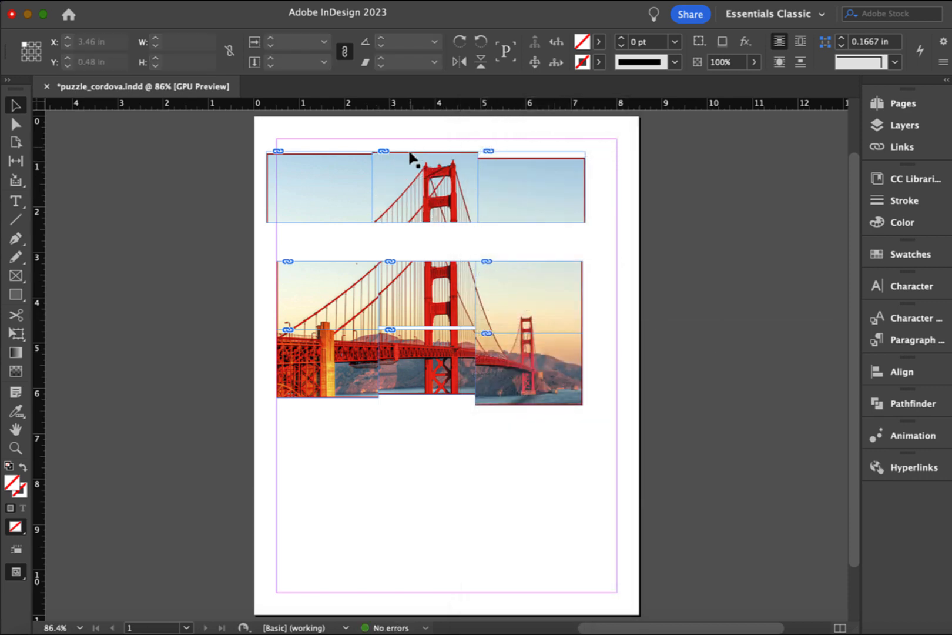
pyautogui.rightClick(338, 182)
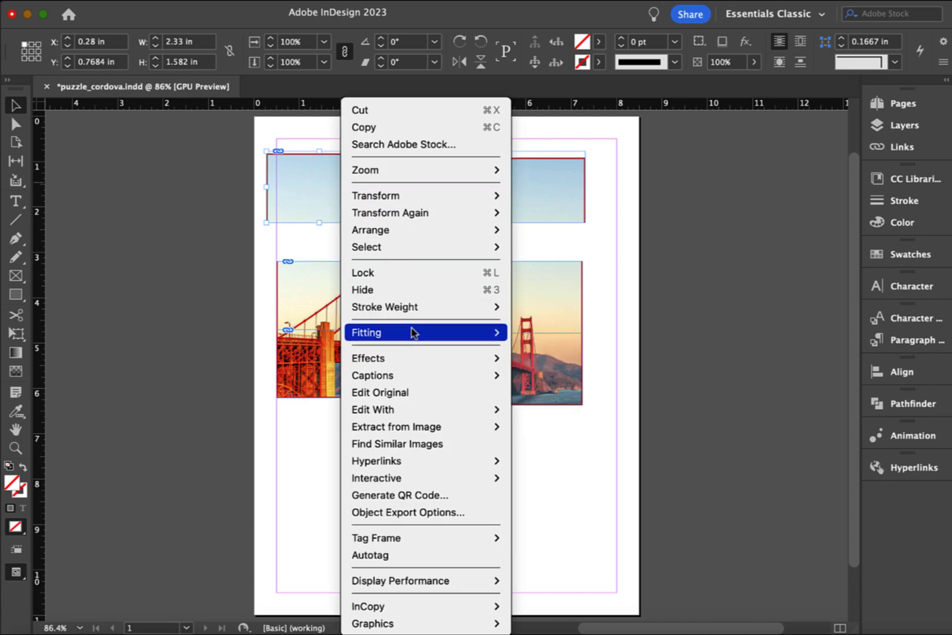
pyautogui.moveTo(413, 332)
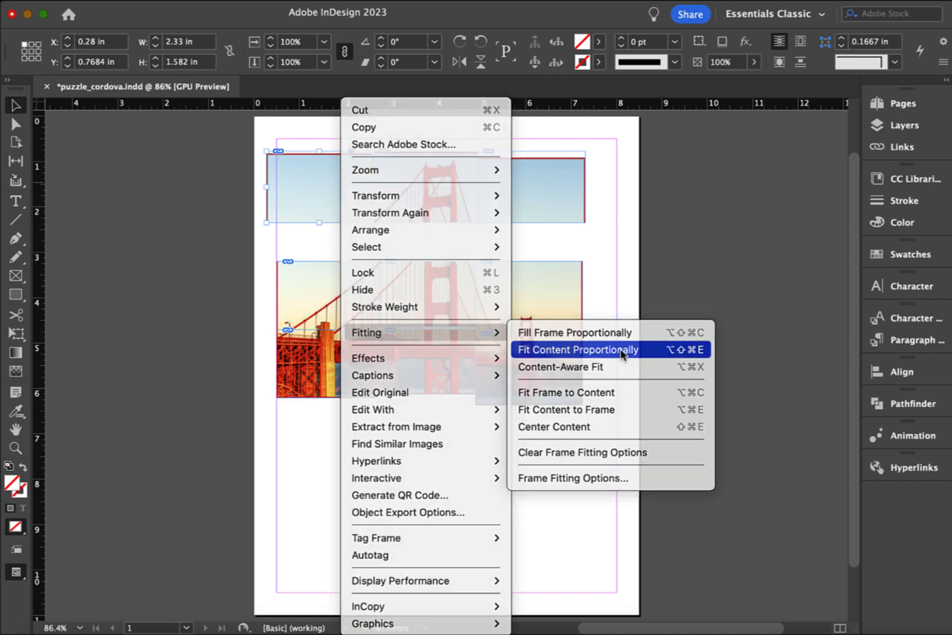
pyautogui.click(623, 352)
pyautogui.click(572, 204)
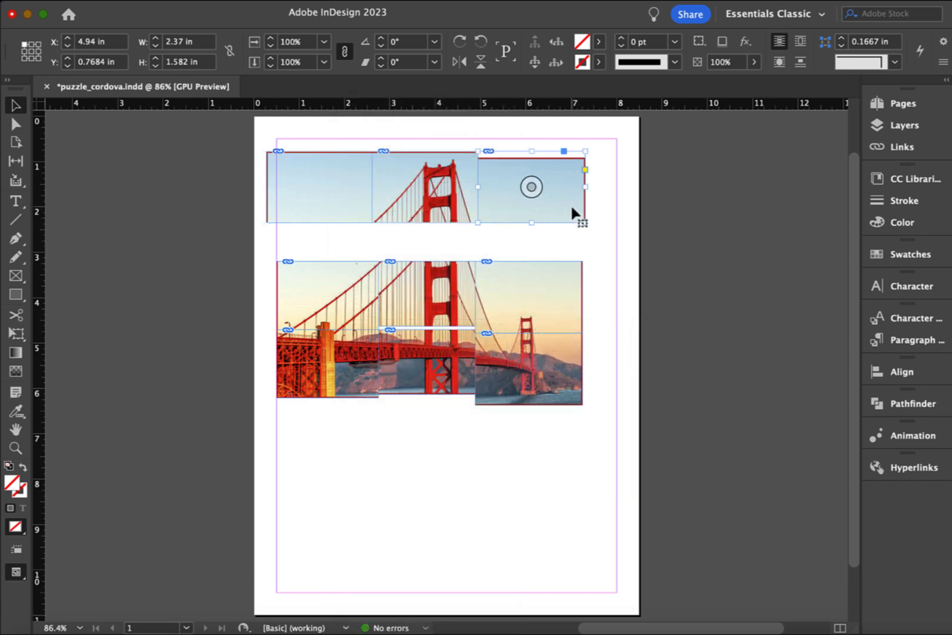
pyautogui.rightClick(572, 208)
pyautogui.moveTo(659, 336)
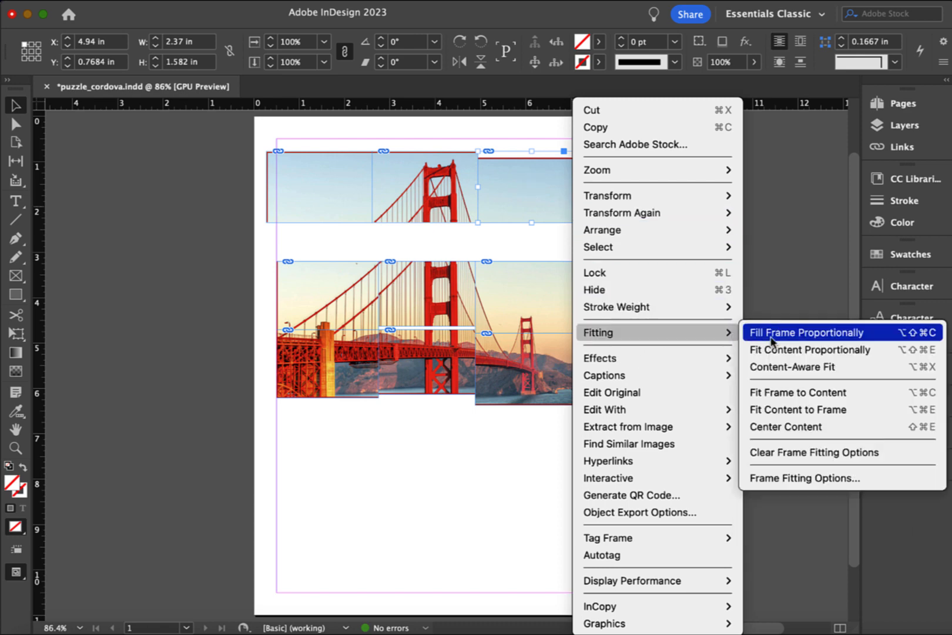
pyautogui.click(793, 351)
pyautogui.click(621, 205)
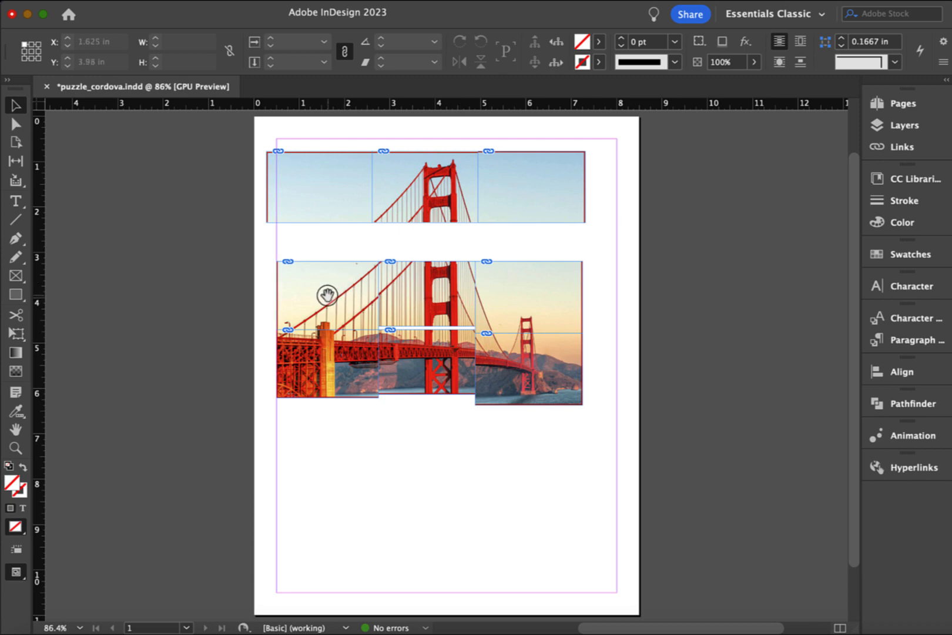
# Place the left and centre middle-row pieces beneath the top row at about Y 2.35 in, and move the right one onto the pasteboard
pyautogui.moveTo(365, 291)
pyautogui.mouseDown()
pyautogui.moveTo(355, 261)
pyautogui.moveTo(371, 292)
pyautogui.mouseUp()
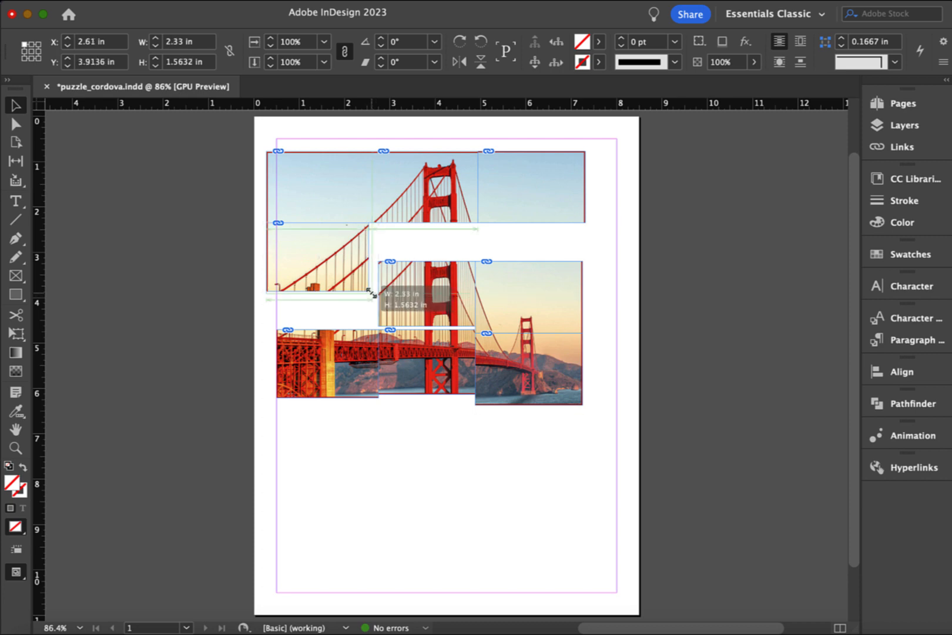
pyautogui.moveTo(371, 292); pyautogui.dragTo(392, 255)
pyautogui.moveTo(468, 288); pyautogui.dragTo(614, 294)
pyautogui.click(527, 296)
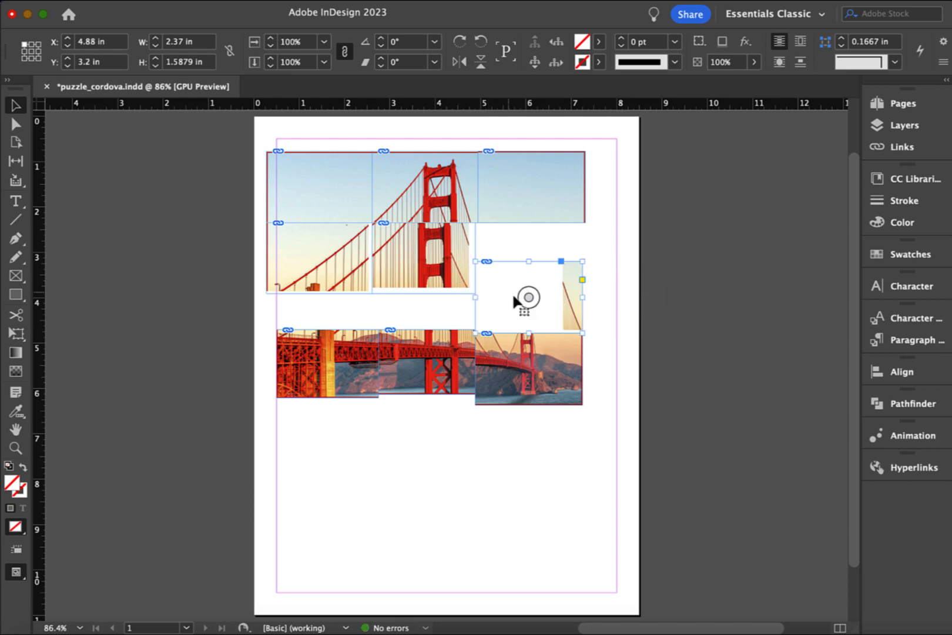
pyautogui.moveTo(493, 287); pyautogui.dragTo(722, 290)
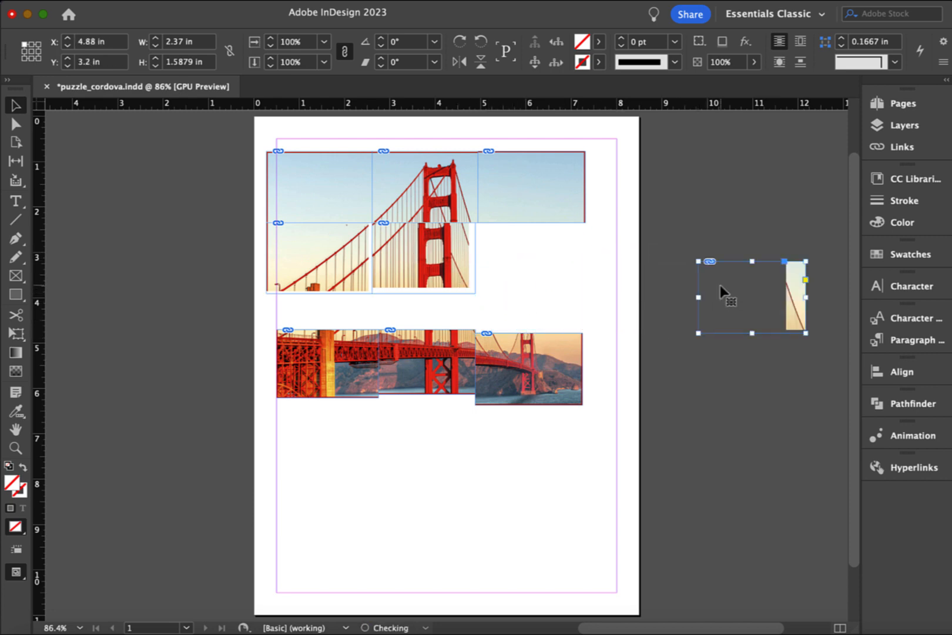
# Resize the centre middle-row piece's frame to about 2.33 x 1.56 in
pyautogui.click(470, 265)
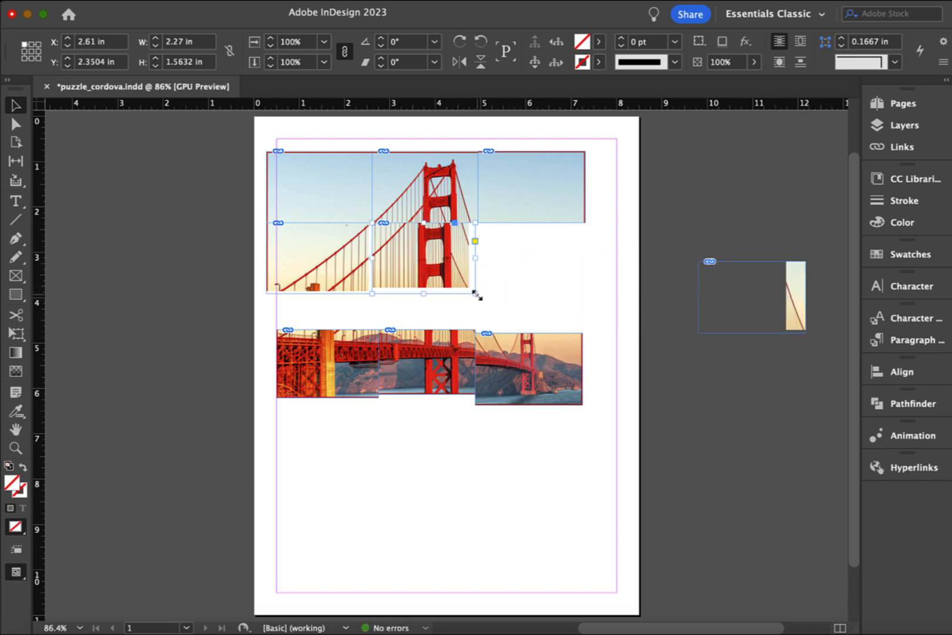
pyautogui.moveTo(477, 293); pyautogui.dragTo(482, 295)
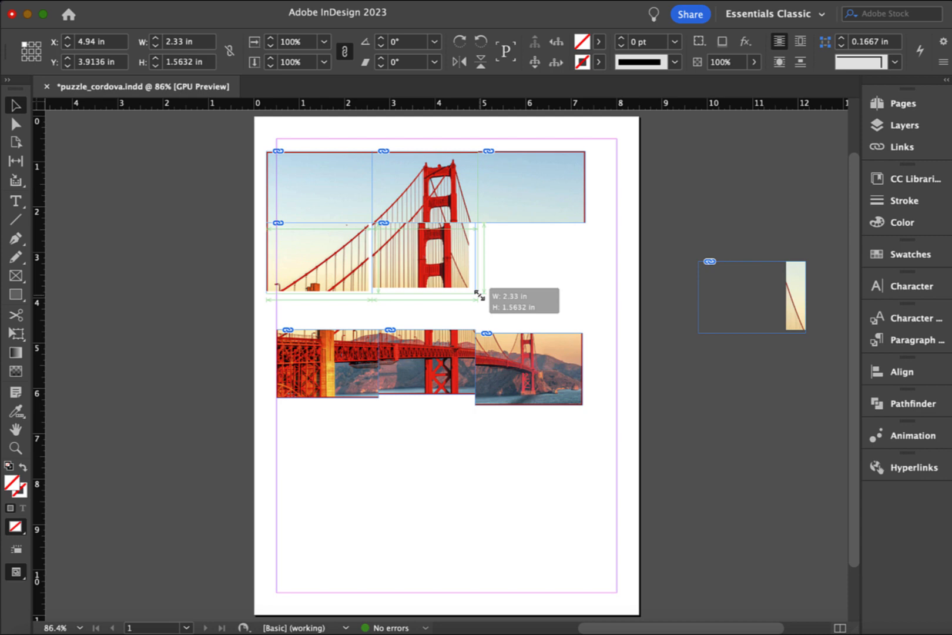
pyautogui.moveTo(479, 294); pyautogui.dragTo(480, 295)
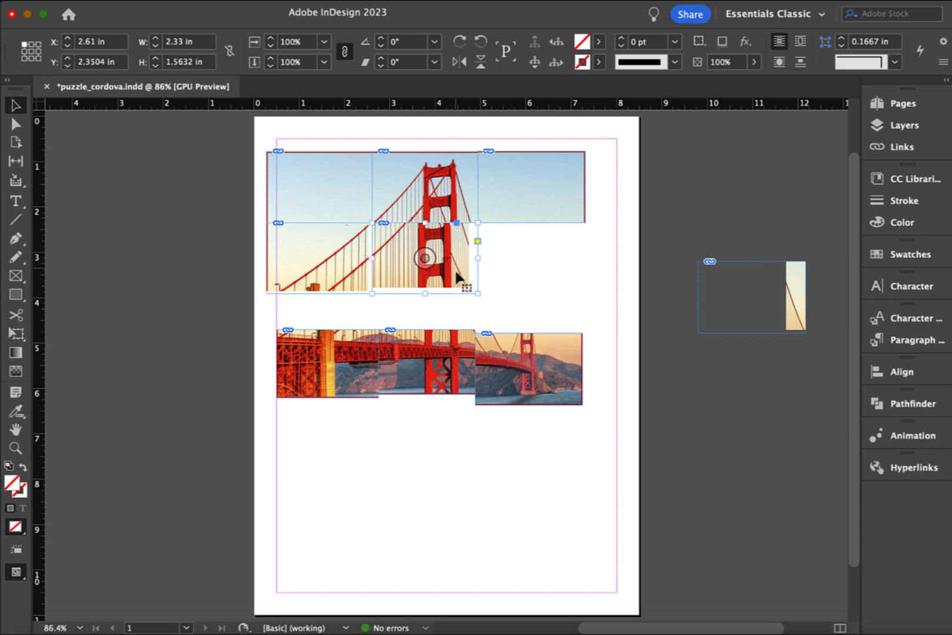
# Place the middle-right piece at about X 4.94, Y 2.35 in and resize its frame to match the height of the middle row
pyautogui.click(776, 318)
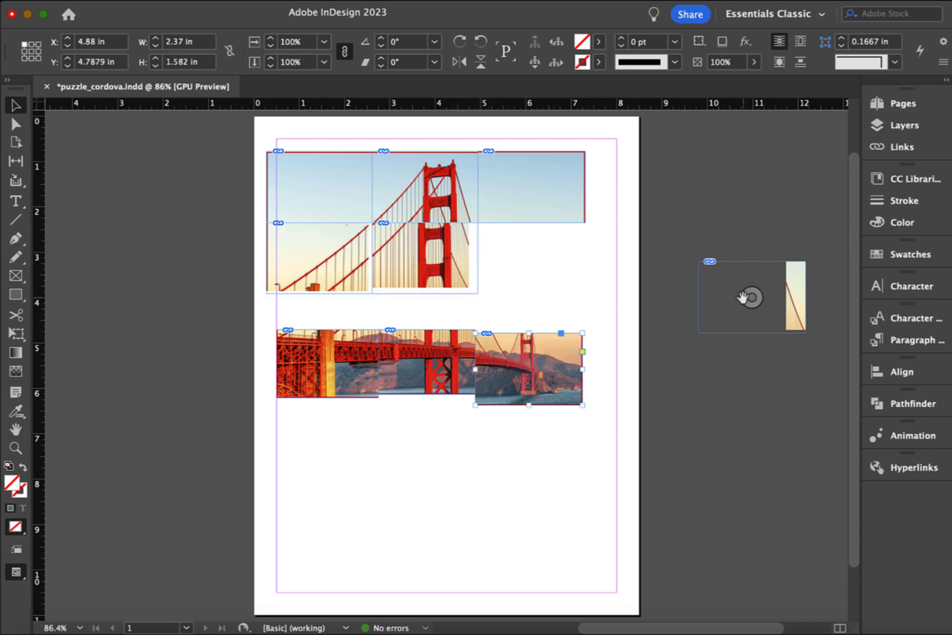
pyautogui.click(750, 296)
pyautogui.moveTo(790, 311); pyautogui.dragTo(484, 255)
pyautogui.click(698, 294)
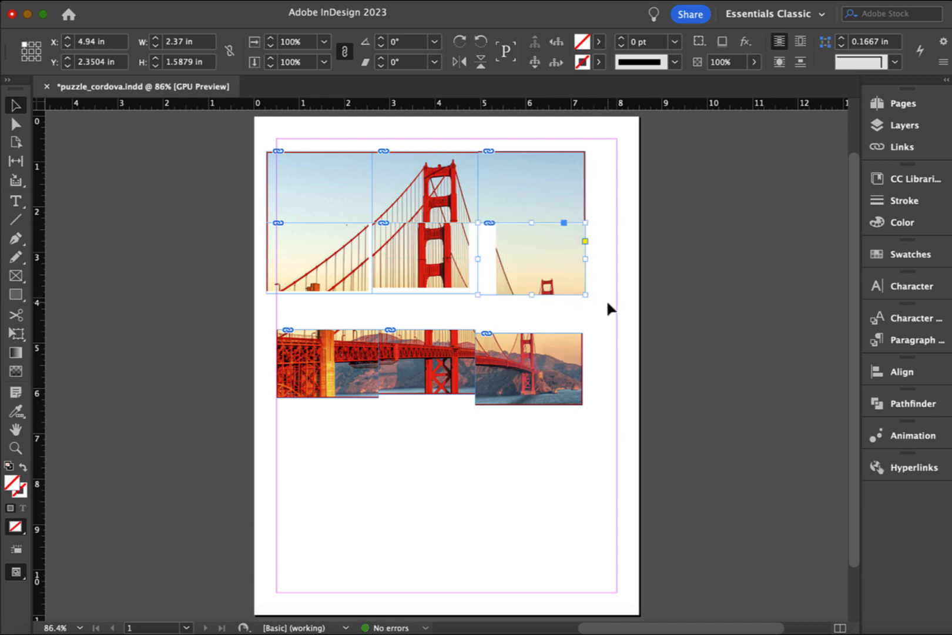
pyautogui.moveTo(586, 296); pyautogui.dragTo(585, 288)
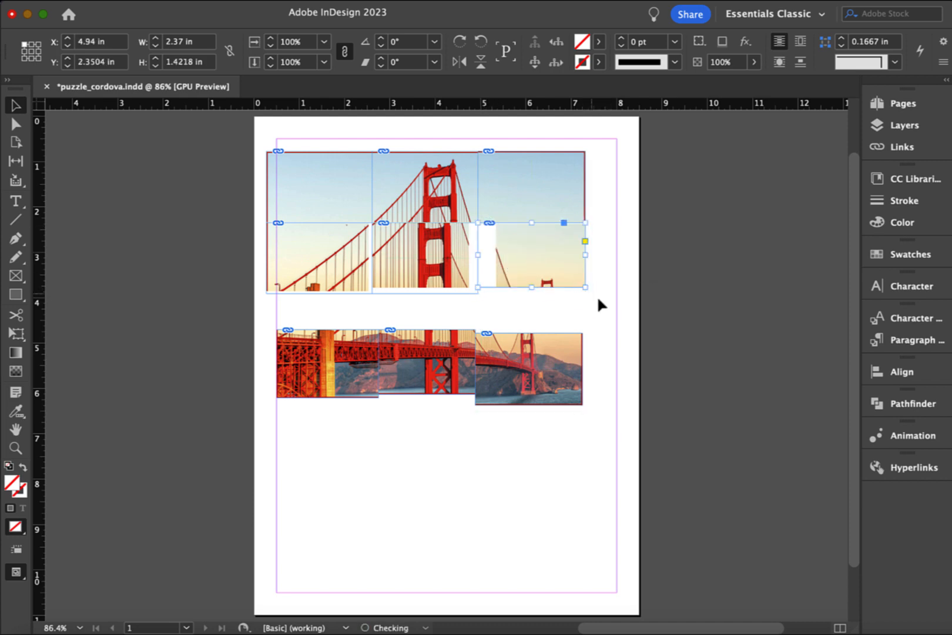
pyautogui.moveTo(583, 295); pyautogui.dragTo(584, 296)
pyautogui.click(648, 354)
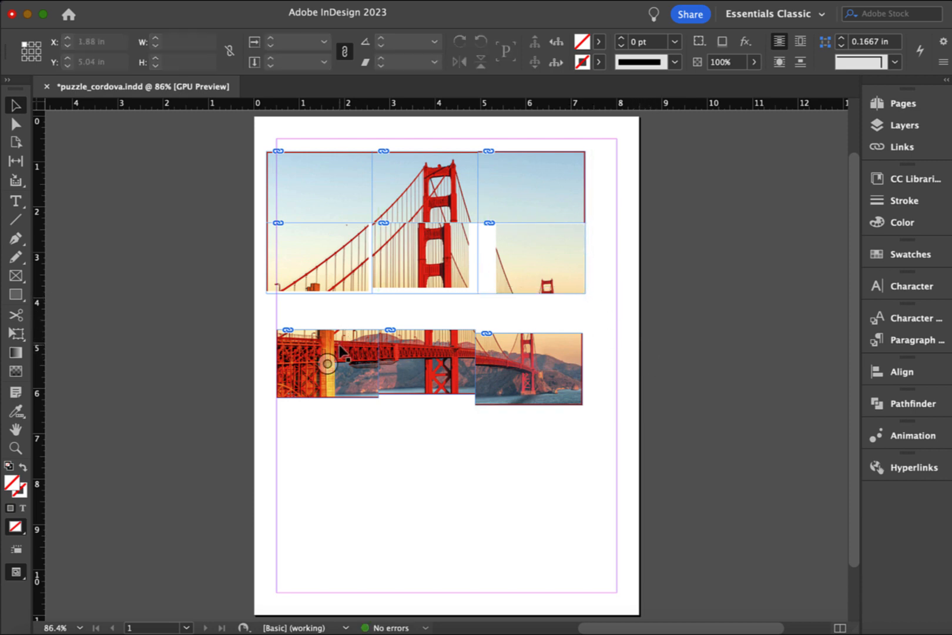
# Place the three bottom pieces directly beneath the middle row at about Y 3.91 in, with frames about 1.58 in high
pyautogui.moveTo(362, 385); pyautogui.dragTo(372, 366)
pyautogui.click(454, 384)
pyautogui.moveTo(454, 384); pyautogui.dragTo(509, 350)
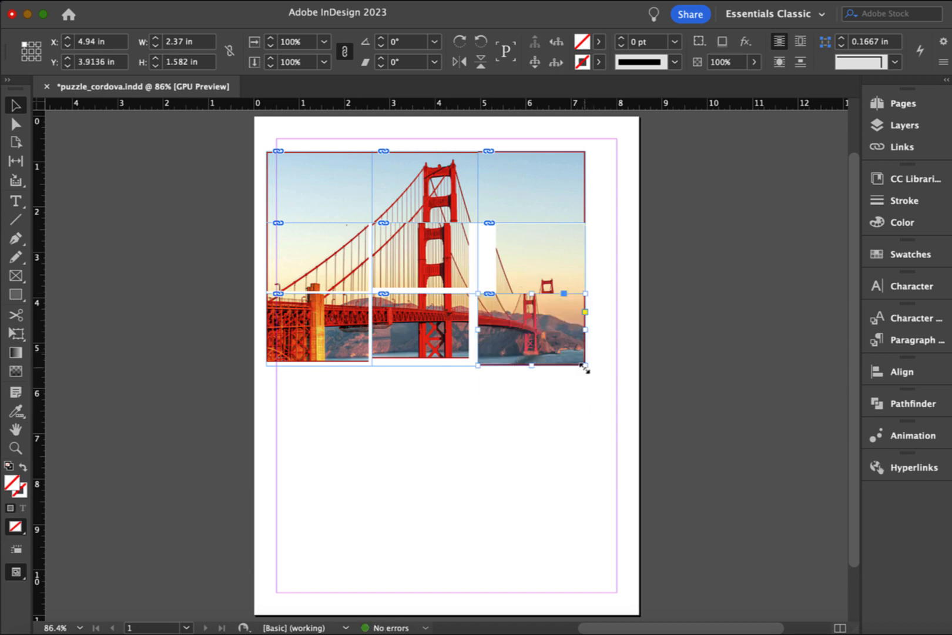
pyautogui.moveTo(585, 368); pyautogui.dragTo(580, 368)
pyautogui.click(597, 400)
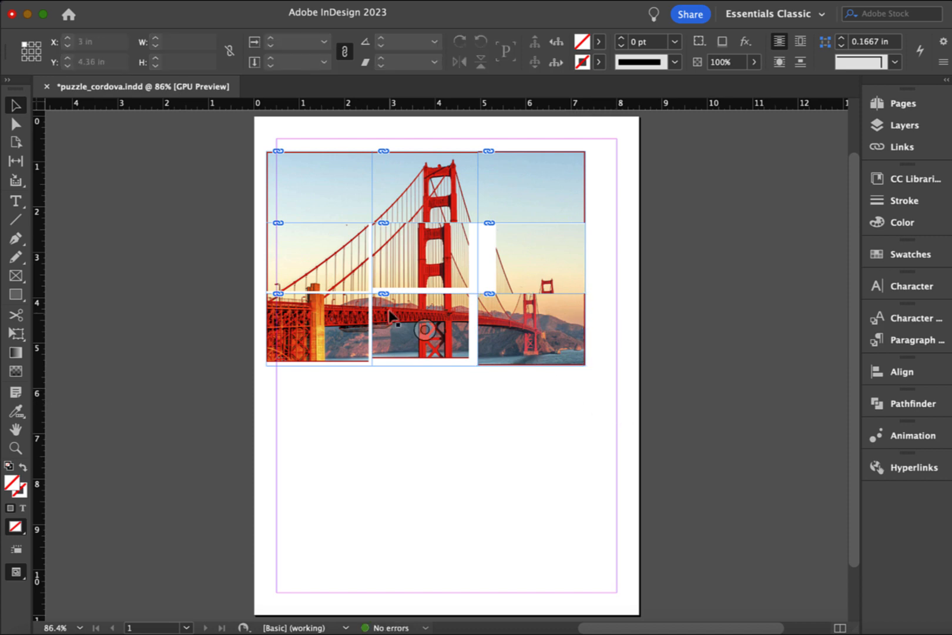
# Fit the images of the left and centre middle-row pieces to their frames using Fit Content Proportionally
pyautogui.click(363, 286)
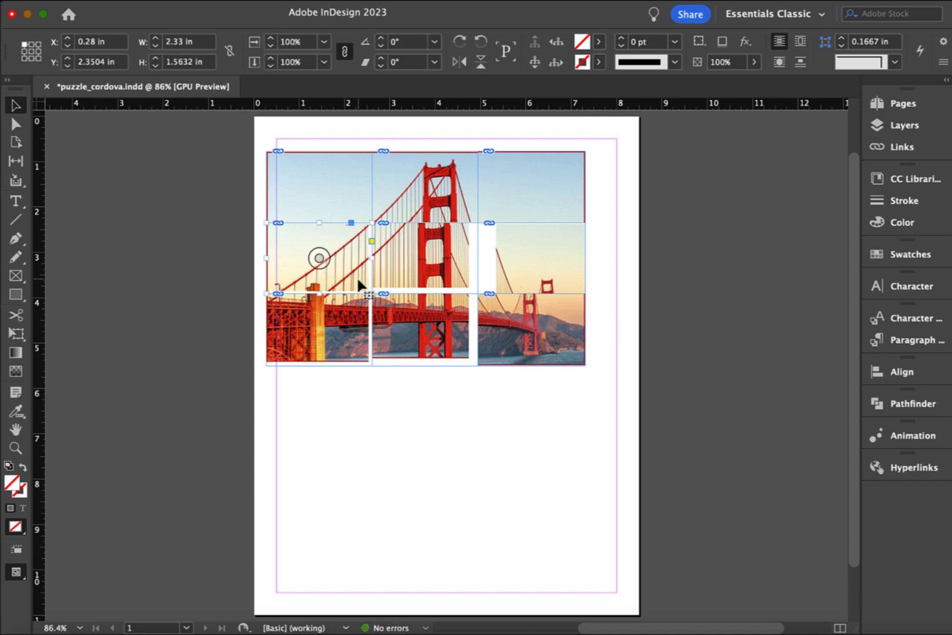
pyautogui.rightClick(356, 276)
pyautogui.moveTo(425, 333)
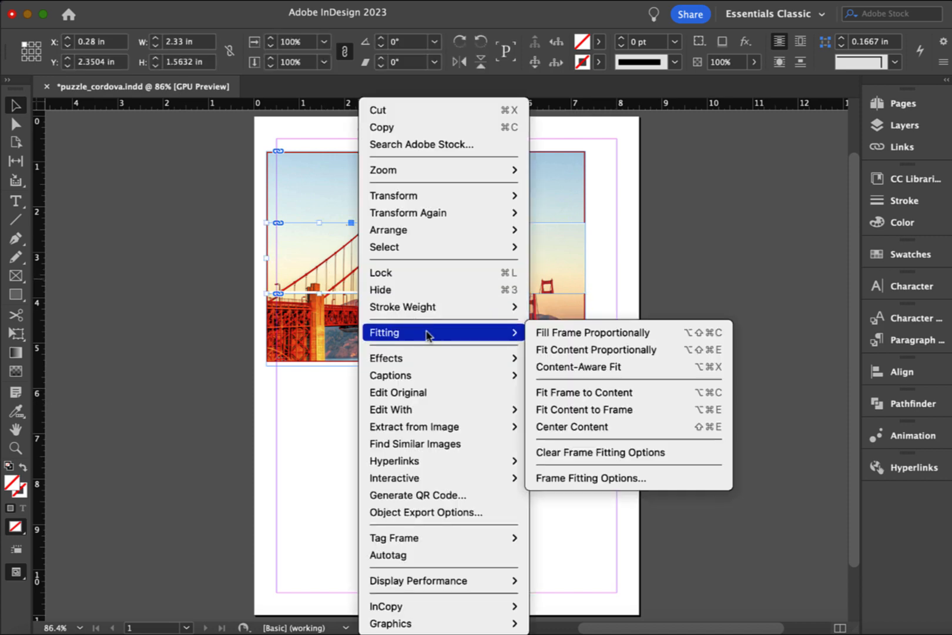
pyautogui.click(573, 355)
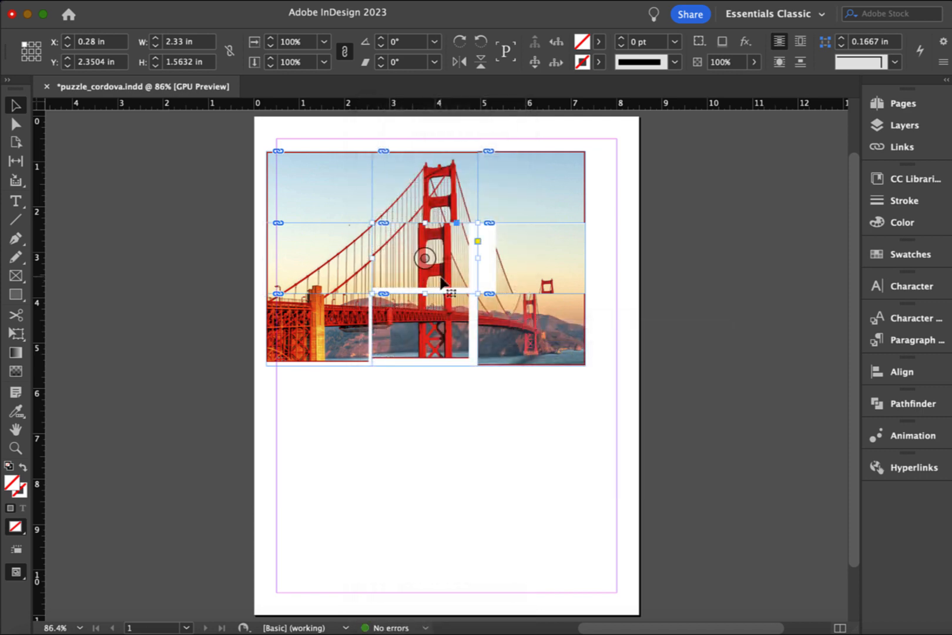
pyautogui.rightClick(447, 282)
pyautogui.moveTo(474, 335)
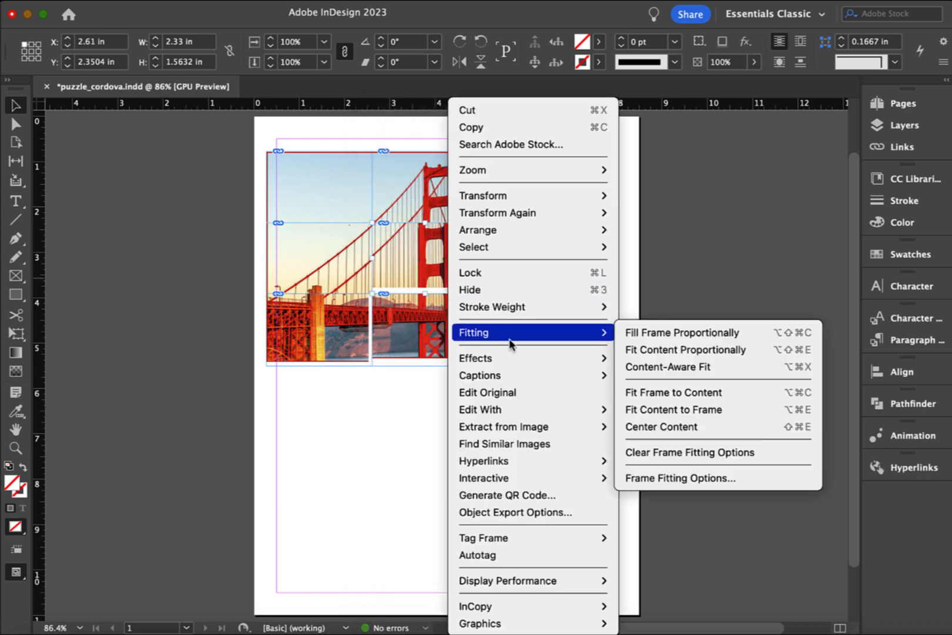
pyautogui.click(711, 359)
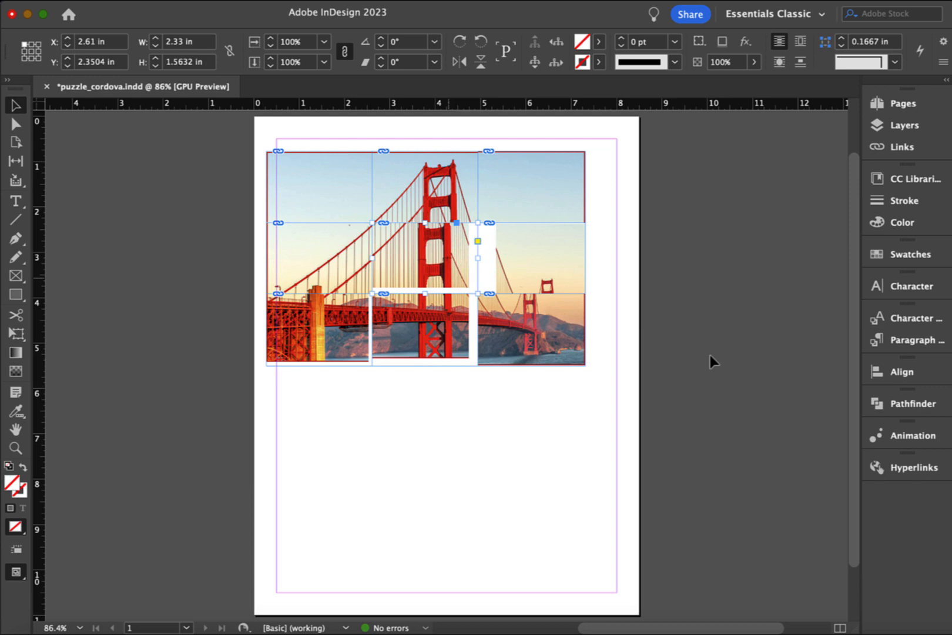
# Fit the middle-right piece's image to its frame using Fit Content to Frame
pyautogui.click(580, 290)
pyautogui.rightClick(565, 271)
pyautogui.moveTo(603, 333)
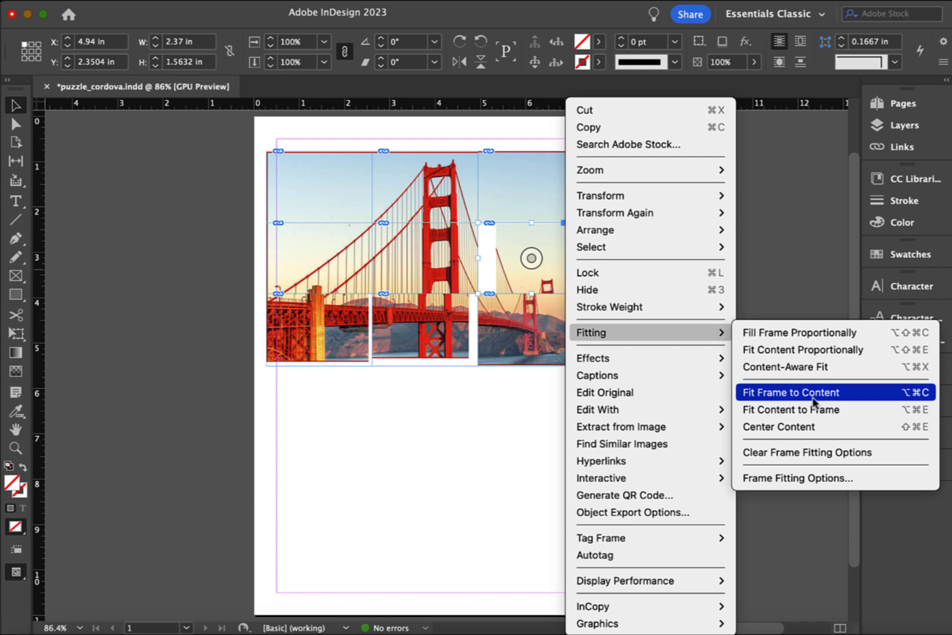
pyautogui.click(789, 411)
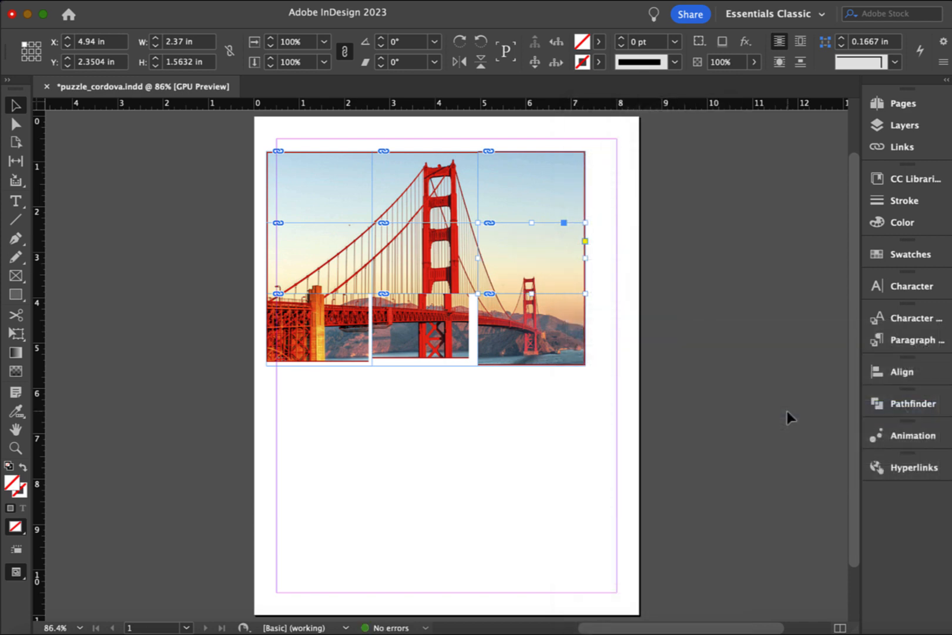
# Fit the bottom-left piece's image to its frame using Fit Content Proportionally, then deselect everything
pyautogui.click(347, 360)
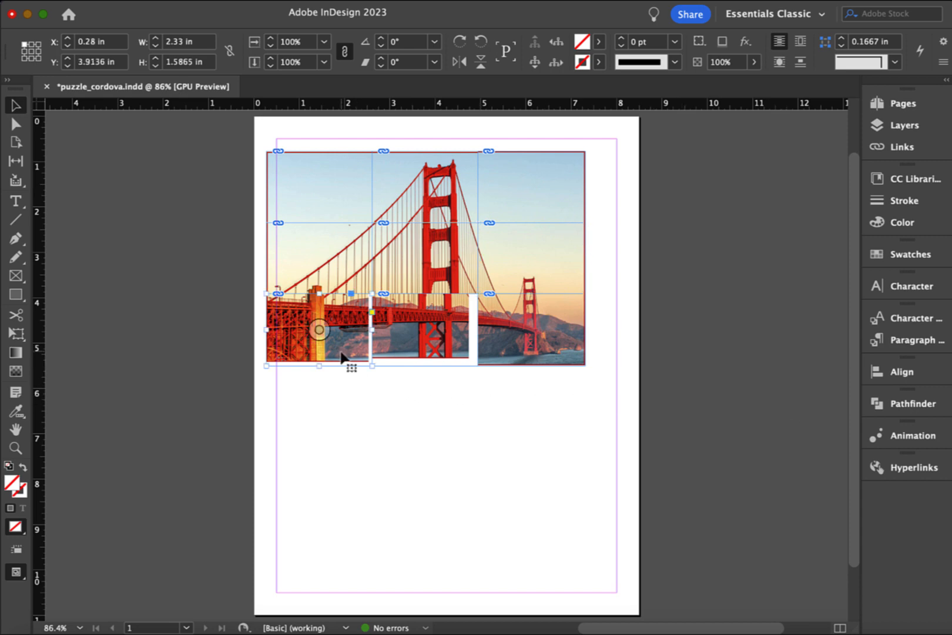
pyautogui.rightClick(346, 360)
pyautogui.moveTo(422, 344)
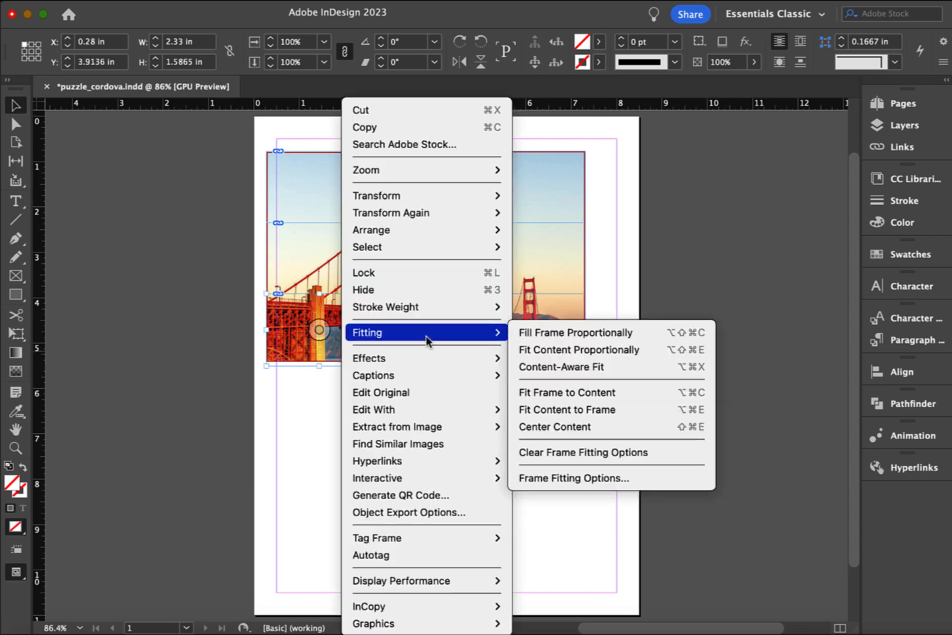
pyautogui.click(588, 352)
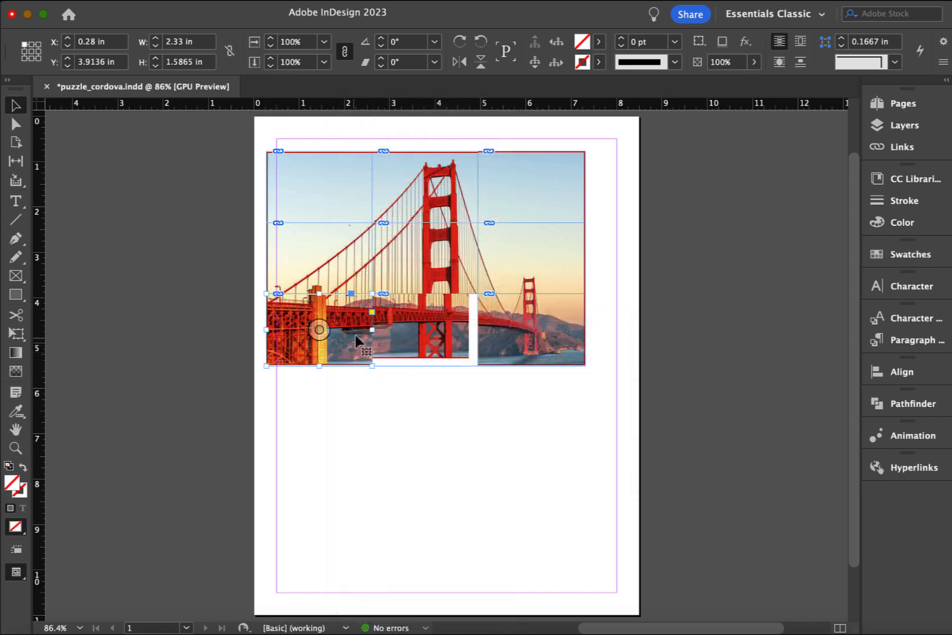
pyautogui.click(453, 348)
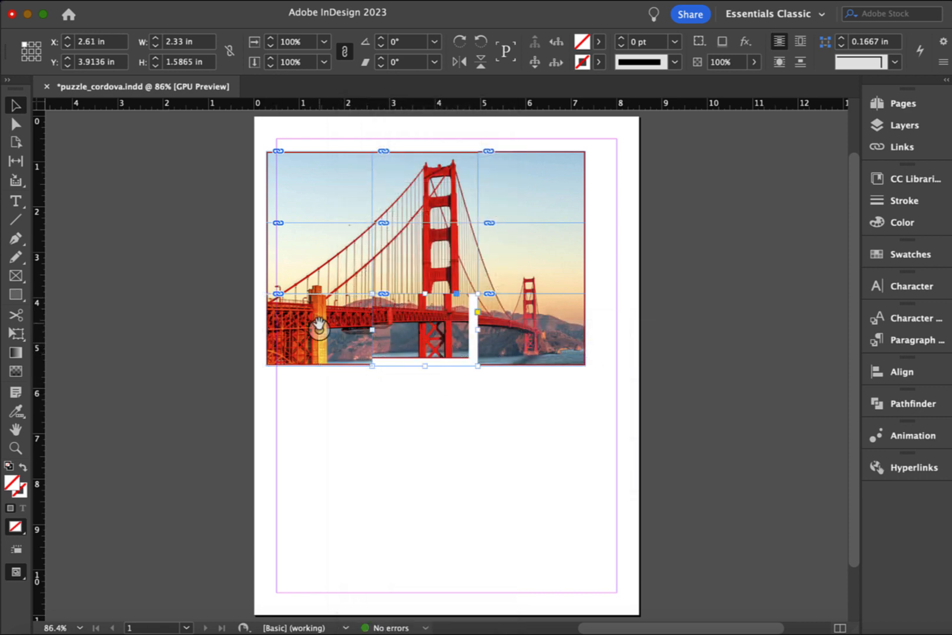
pyautogui.click(347, 326)
pyautogui.click(388, 395)
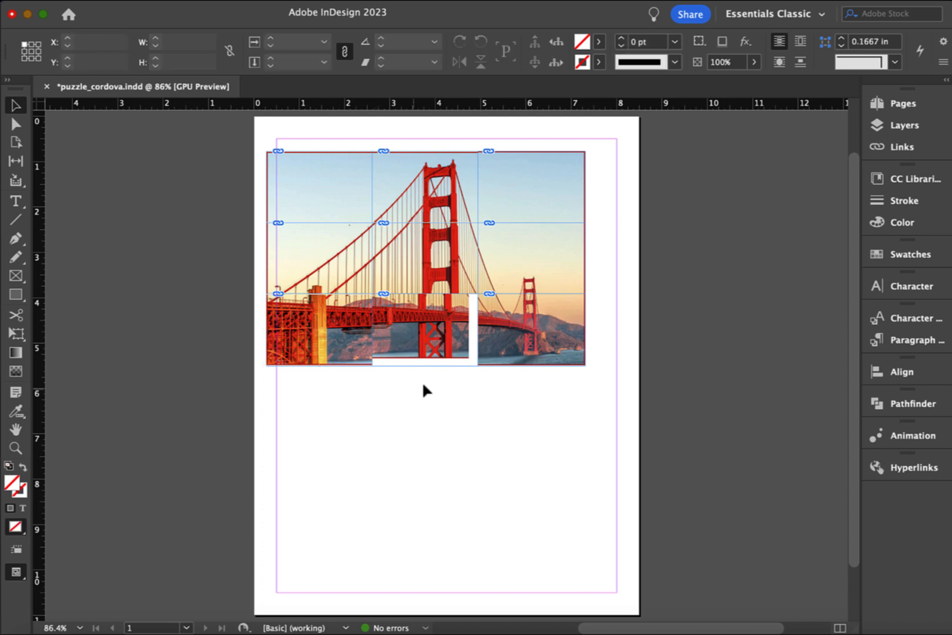
# Apply Fit Content Proportionally to the bottom-centre and bottom-right pieces and clear the selection
pyautogui.rightClick(440, 352)
pyautogui.moveTo(533, 341)
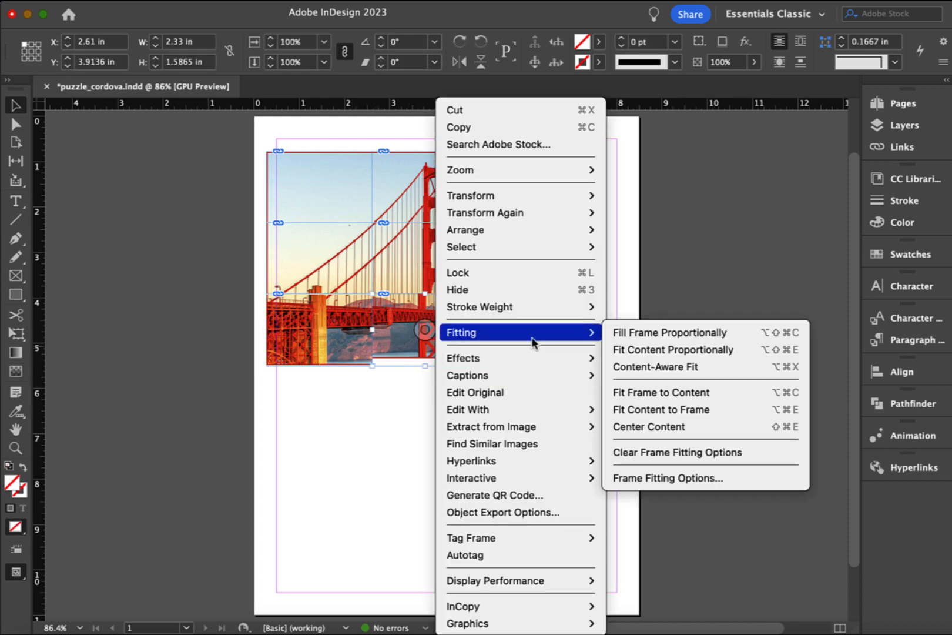
pyautogui.click(687, 352)
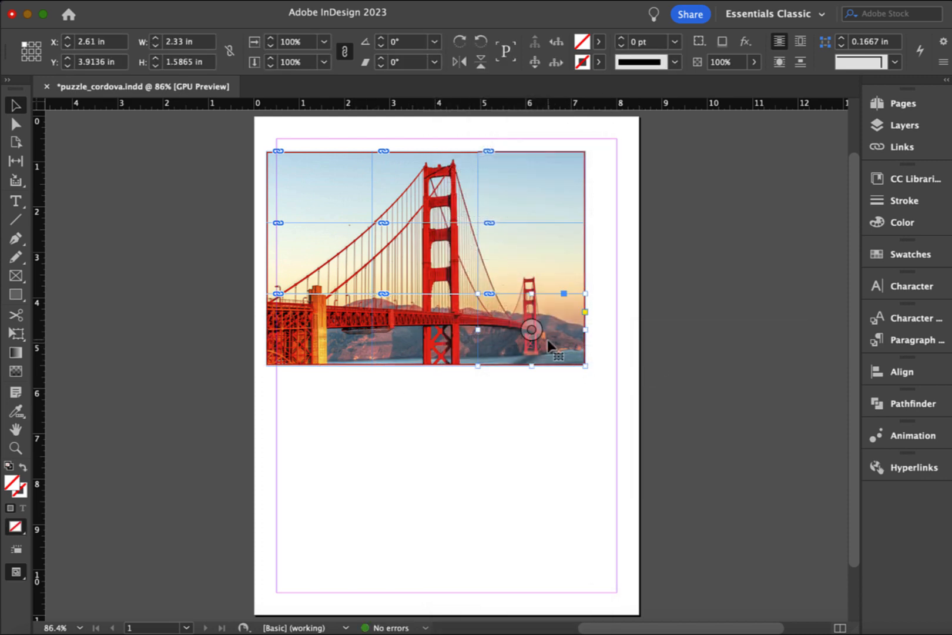
pyautogui.rightClick(551, 339)
pyautogui.moveTo(701, 336)
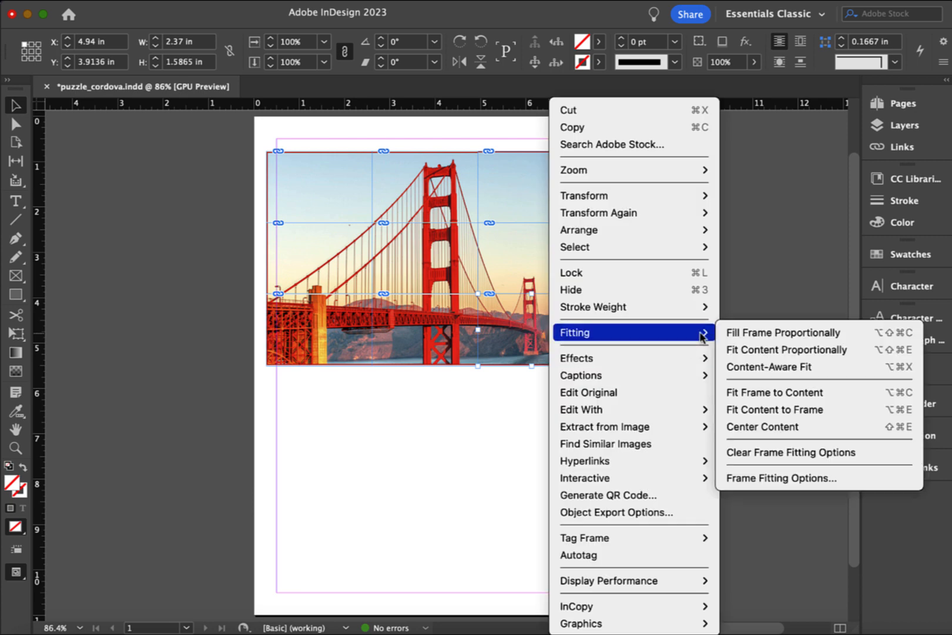
pyautogui.click(758, 351)
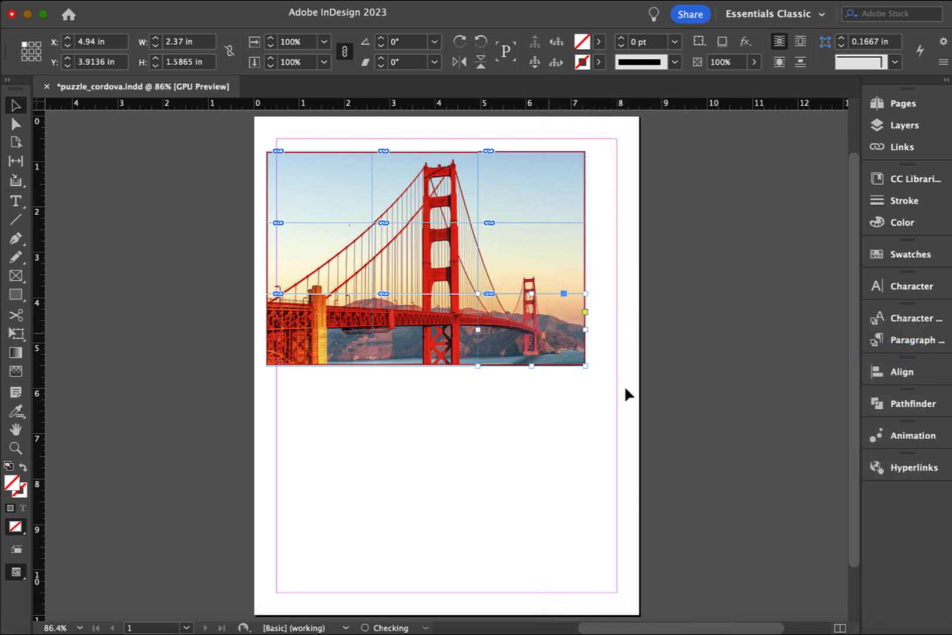
pyautogui.click(435, 362)
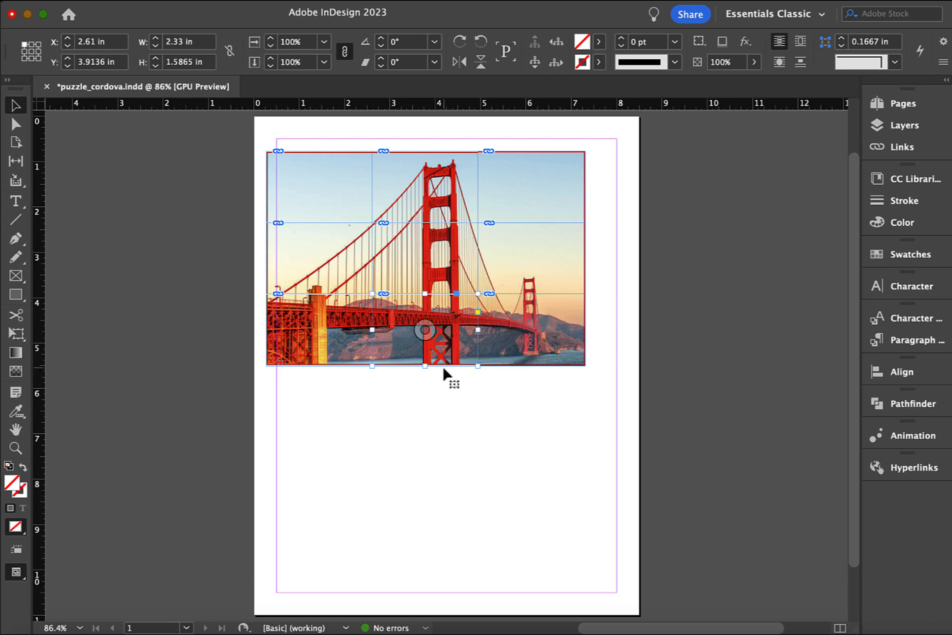
pyautogui.moveTo(463, 364); pyautogui.dragTo(457, 356)
pyautogui.click(379, 370)
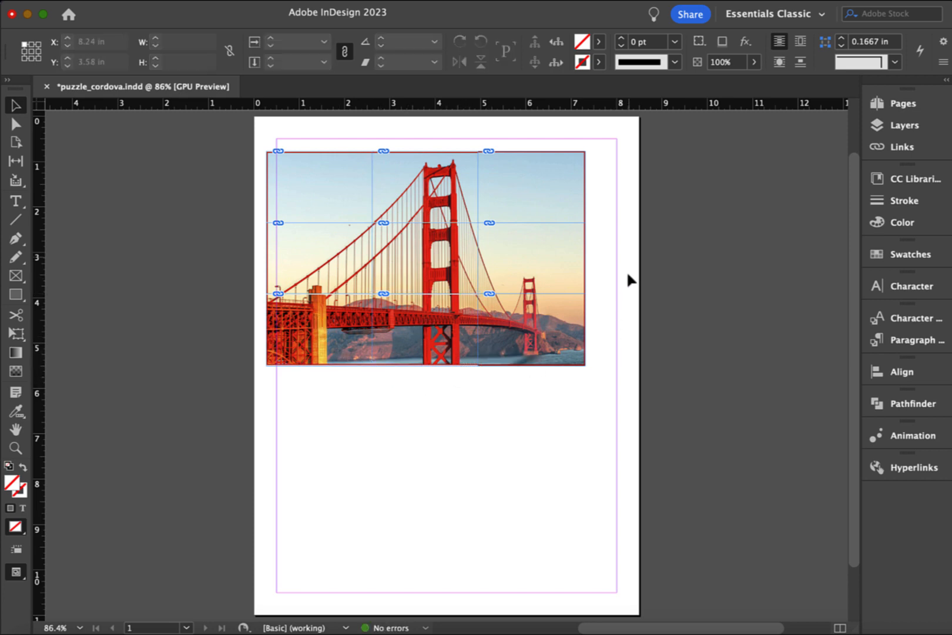
# Select all nine pieces, group them, and position the assembled picture at about X 0.735, Y 2.92 in
pyautogui.moveTo(622, 147); pyautogui.dragTo(251, 388)
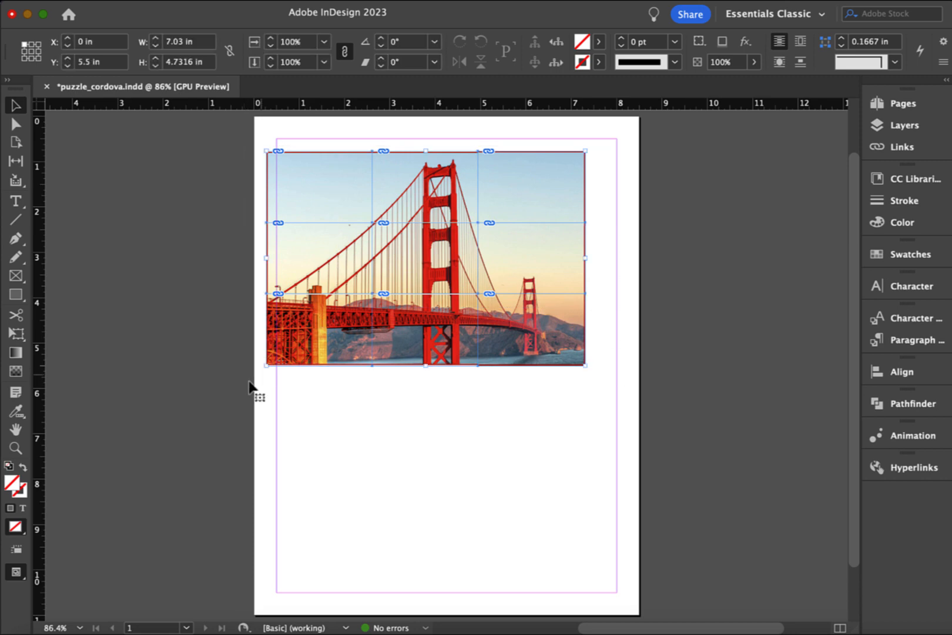
pyautogui.moveTo(346, 202); pyautogui.dragTo(318, 282)
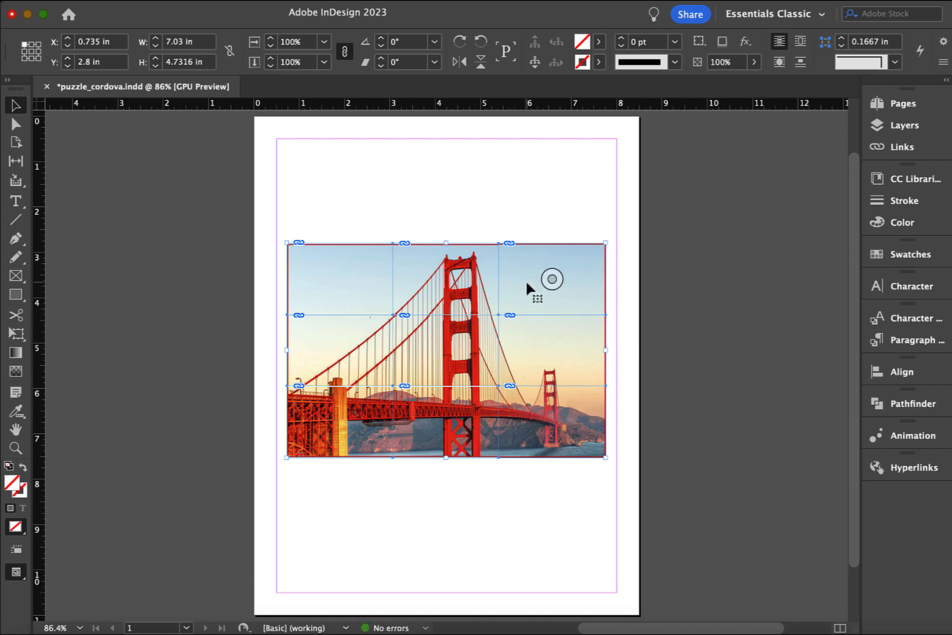
pyautogui.rightClick(526, 286)
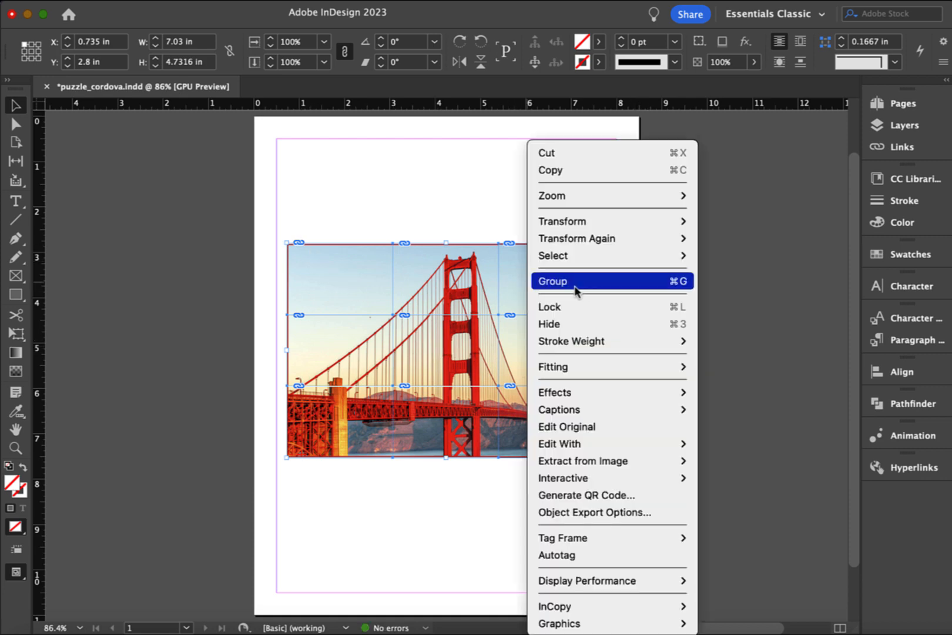
pyautogui.click(555, 283)
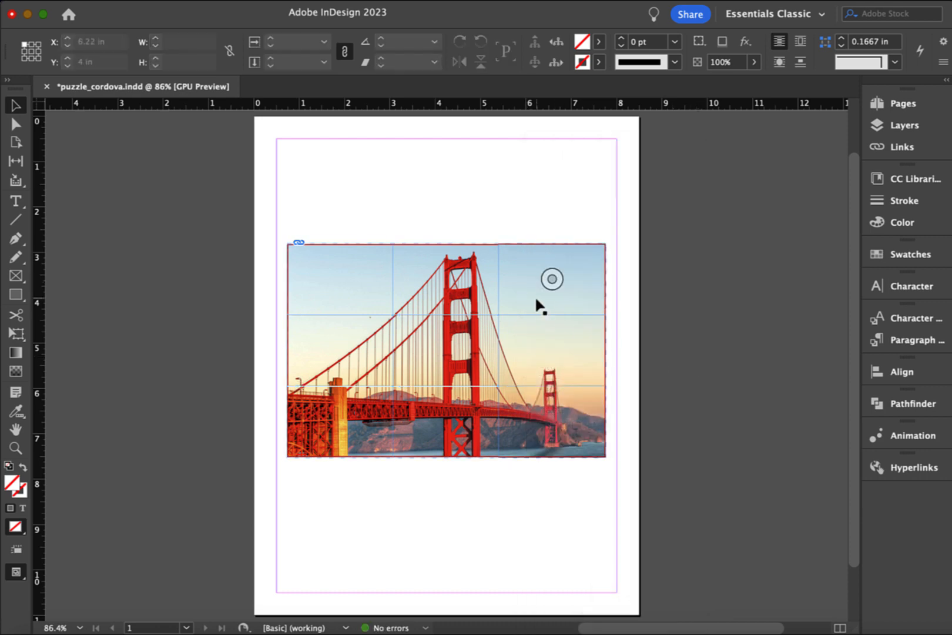
pyautogui.moveTo(536, 310)
pyautogui.mouseDown()
pyautogui.moveTo(548, 276)
pyautogui.moveTo(480, 267)
pyautogui.moveTo(595, 356)
pyautogui.moveTo(518, 278)
pyautogui.moveTo(525, 312)
pyautogui.moveTo(538, 316)
pyautogui.mouseUp()
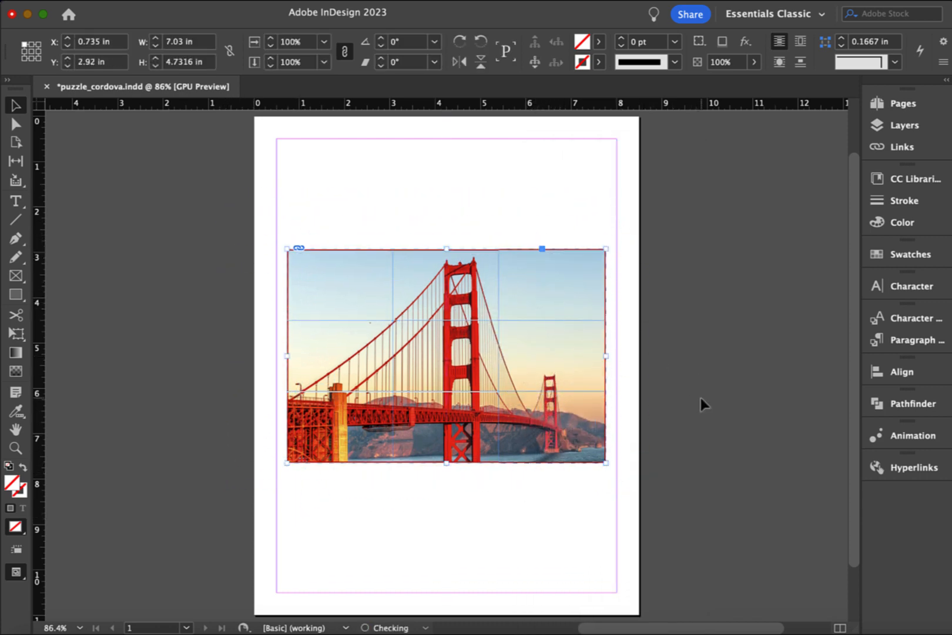
pyautogui.click(716, 429)
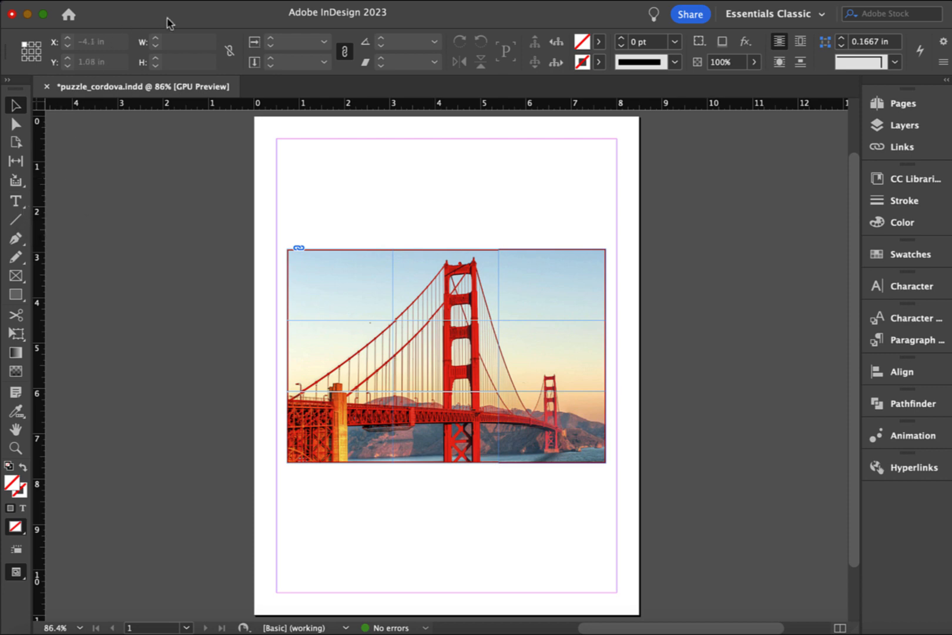
pyautogui.click(221, 3)
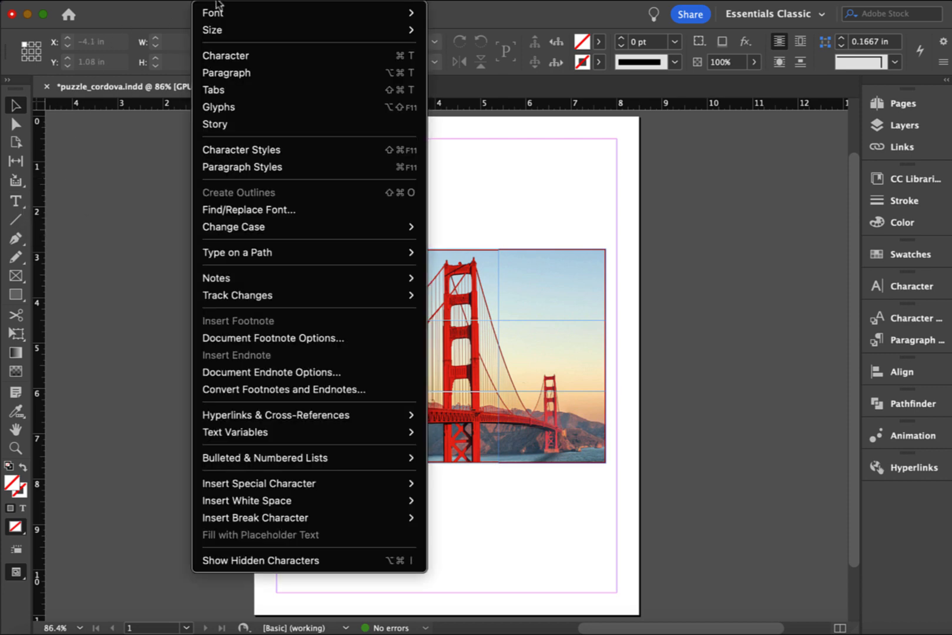
pyautogui.click(236, 210)
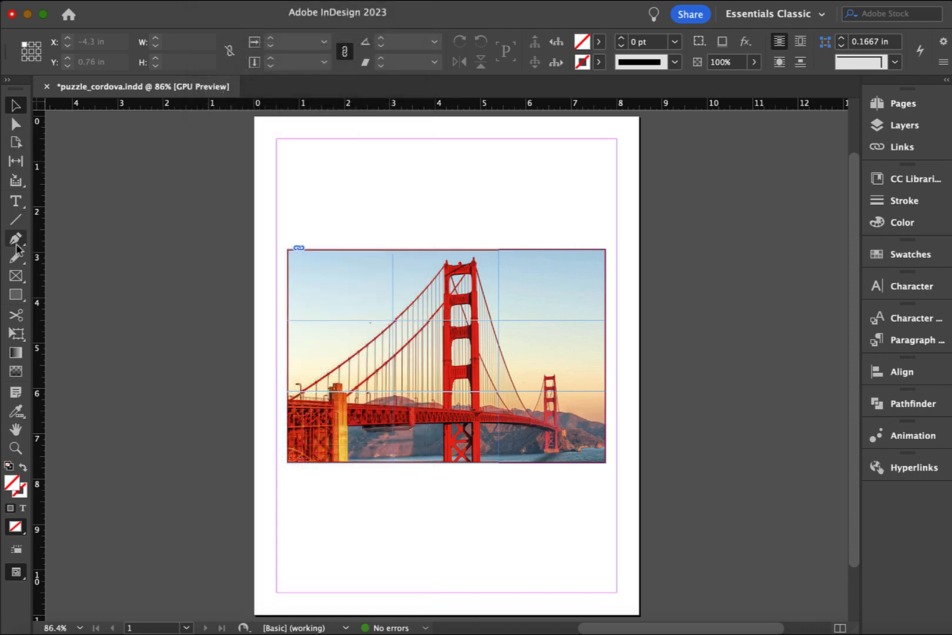
# Draw one empty text frame above the picture and another below it, each spanning the picture's width
pyautogui.click(18, 203)
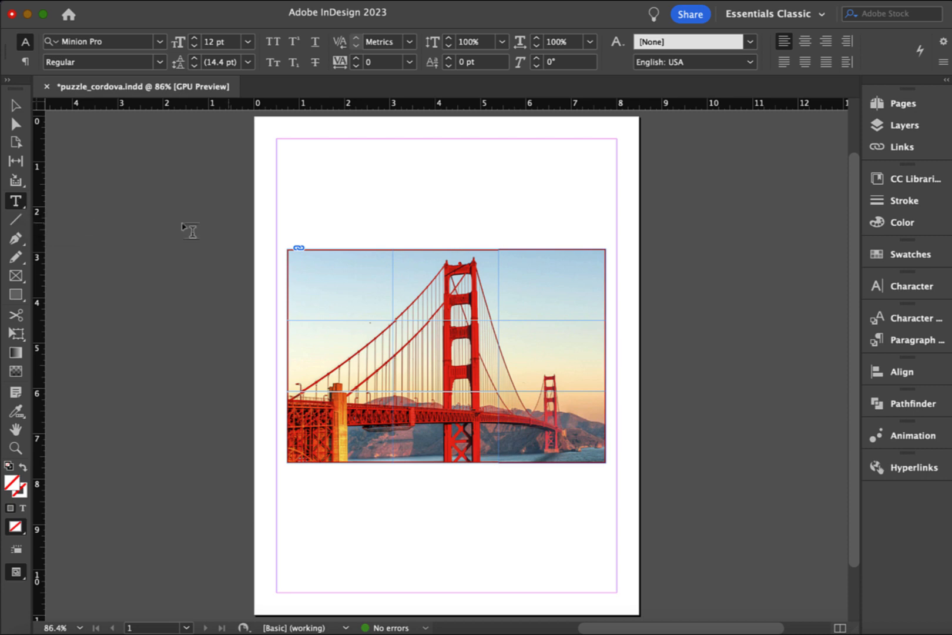
pyautogui.moveTo(287, 151); pyautogui.dragTo(606, 237)
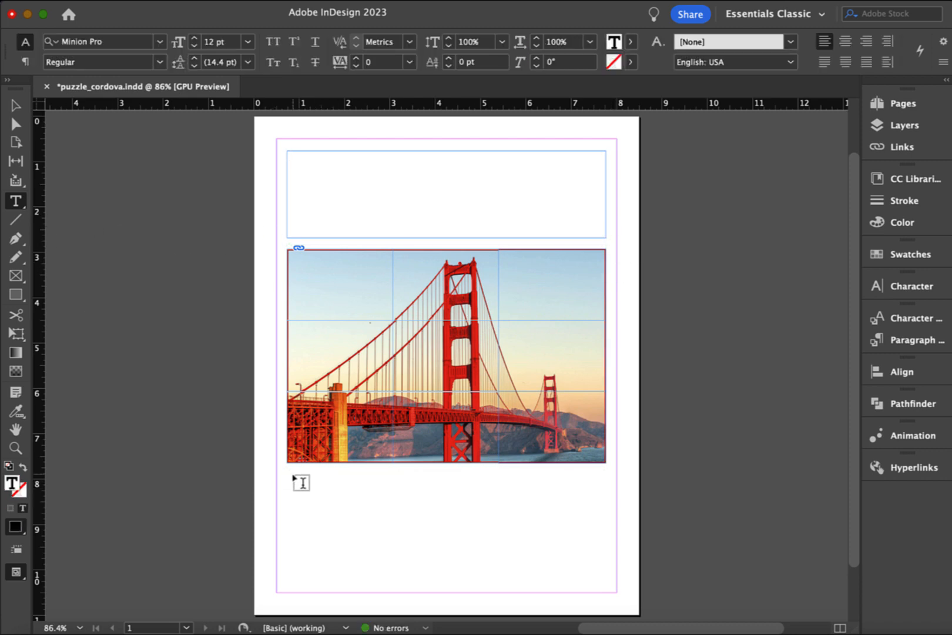
pyautogui.moveTo(292, 475); pyautogui.dragTo(606, 550)
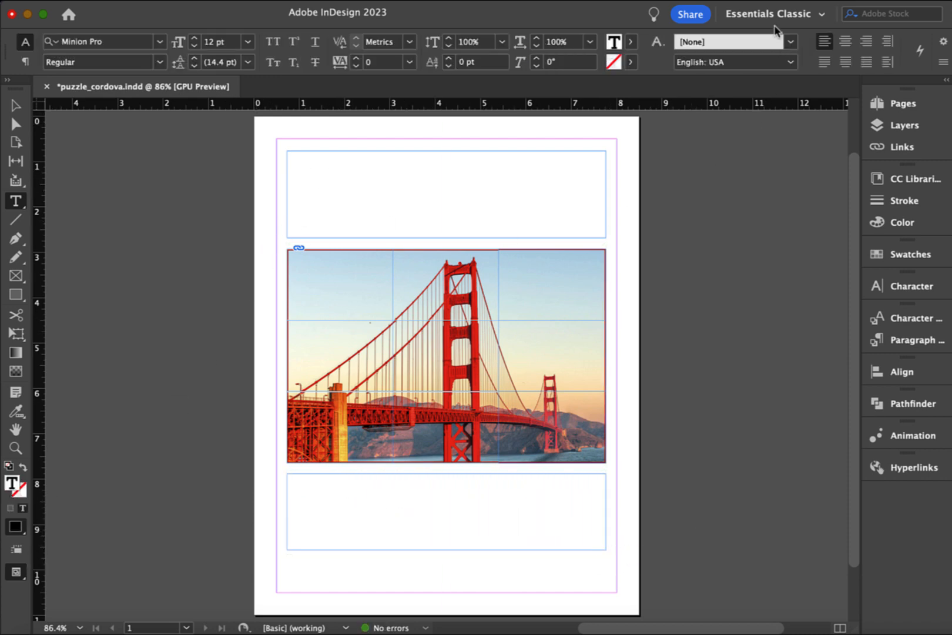
pyautogui.click(822, 18)
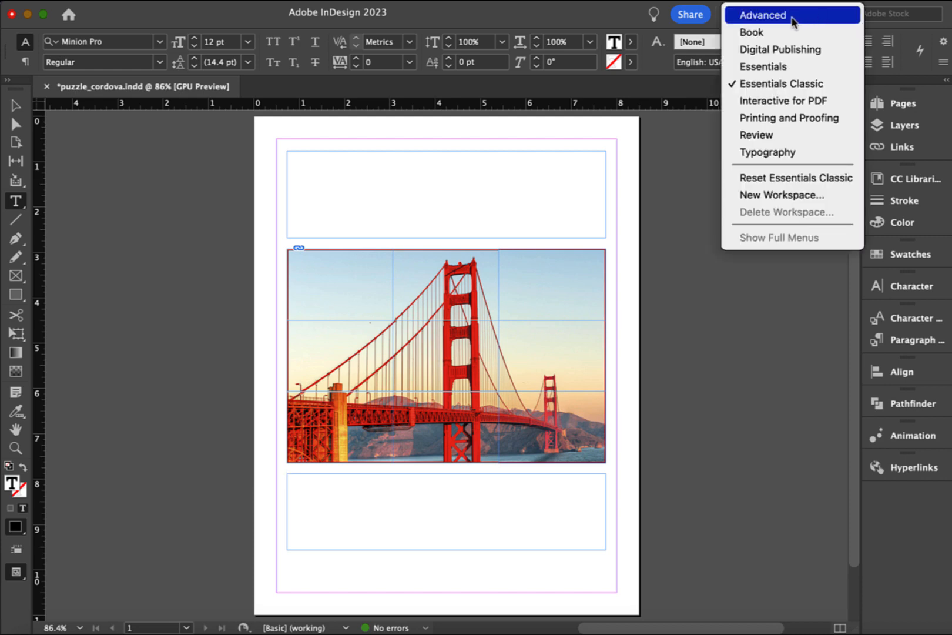
pyautogui.click(479, 15)
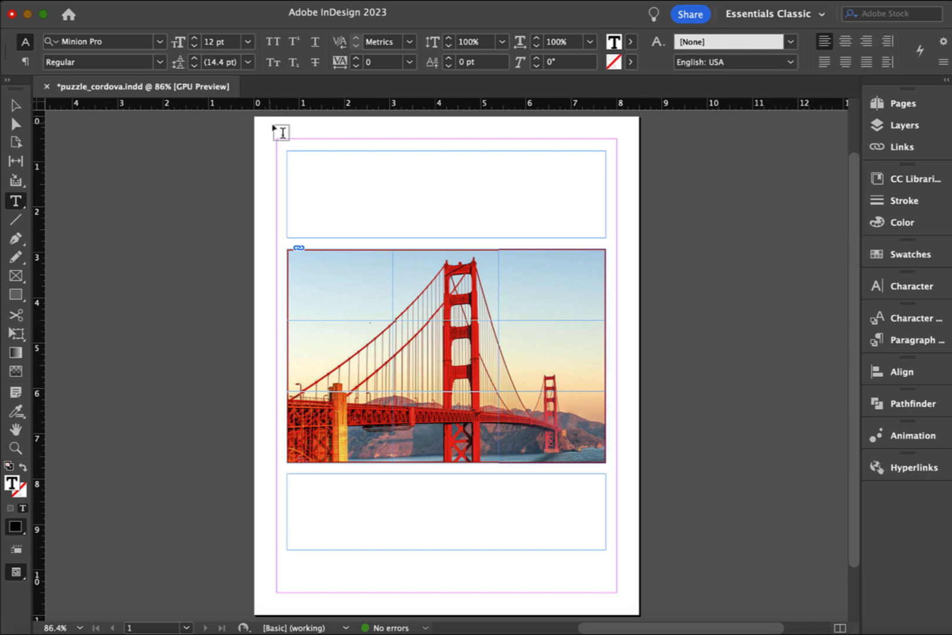
pyautogui.click(822, 14)
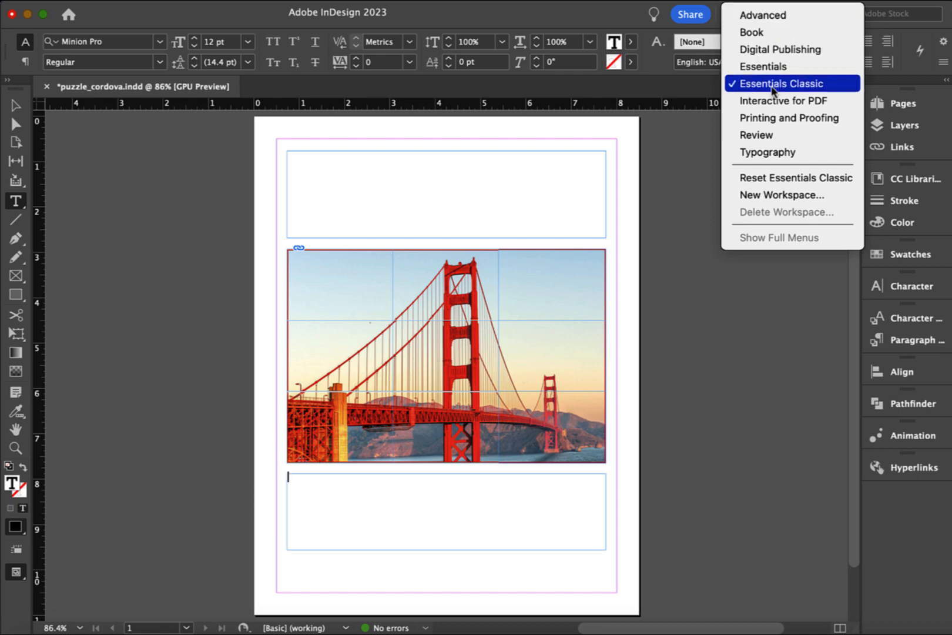
pyautogui.click(658, 183)
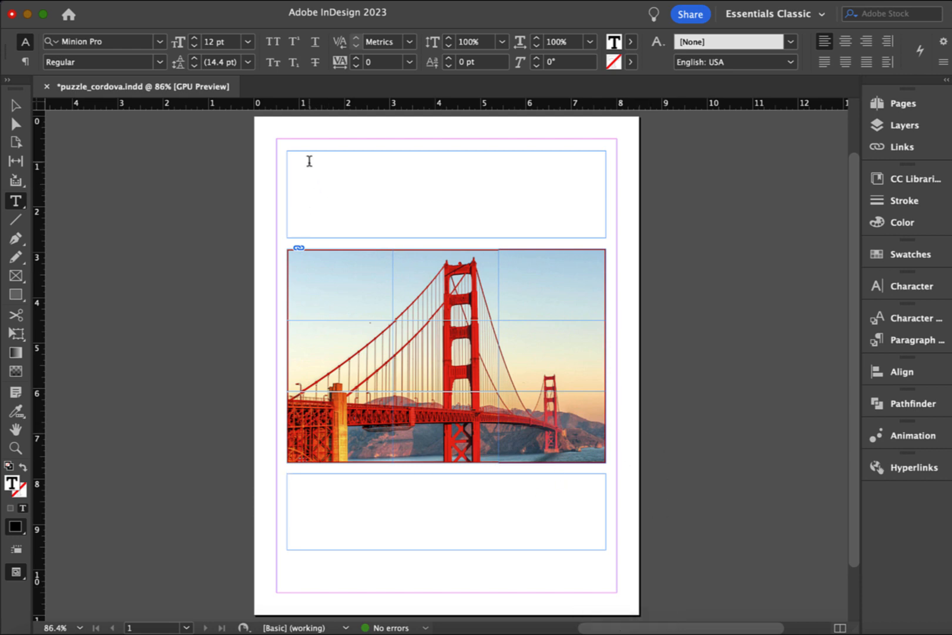
# Place the text cursor in the upper text frame and set the font size to 30 pt
pyautogui.click(309, 162)
pyautogui.click(249, 42)
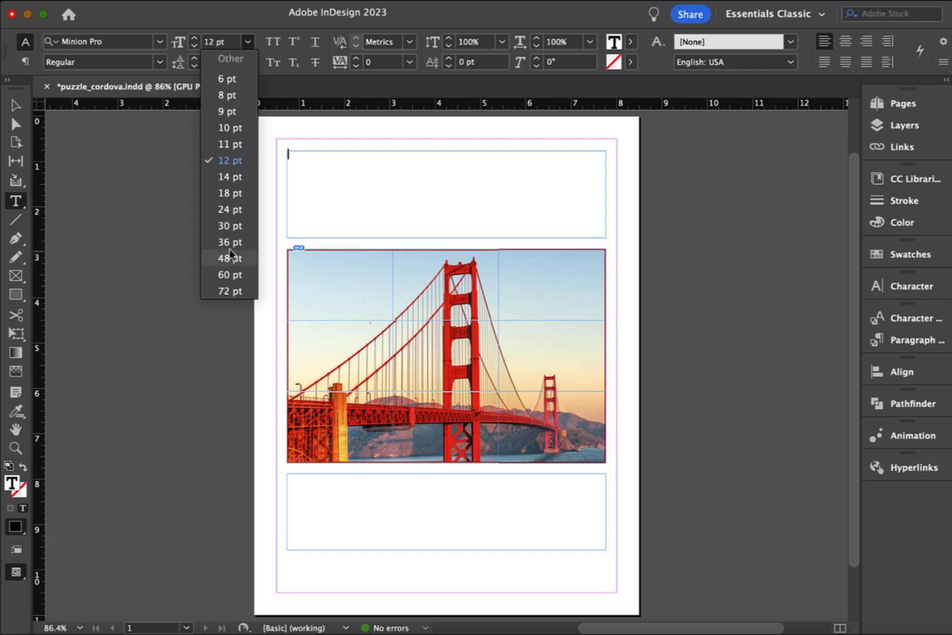
pyautogui.click(241, 227)
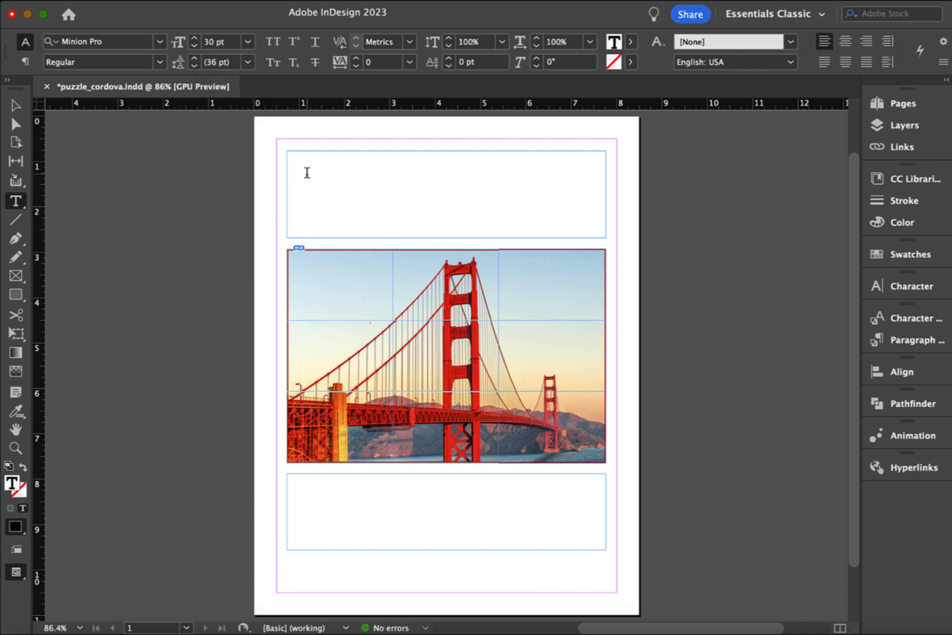
# Enter the two-line title "Golden Gate Bridge" / "San Francisco" in the text frame above the picture
pyautogui.write('Golden G')
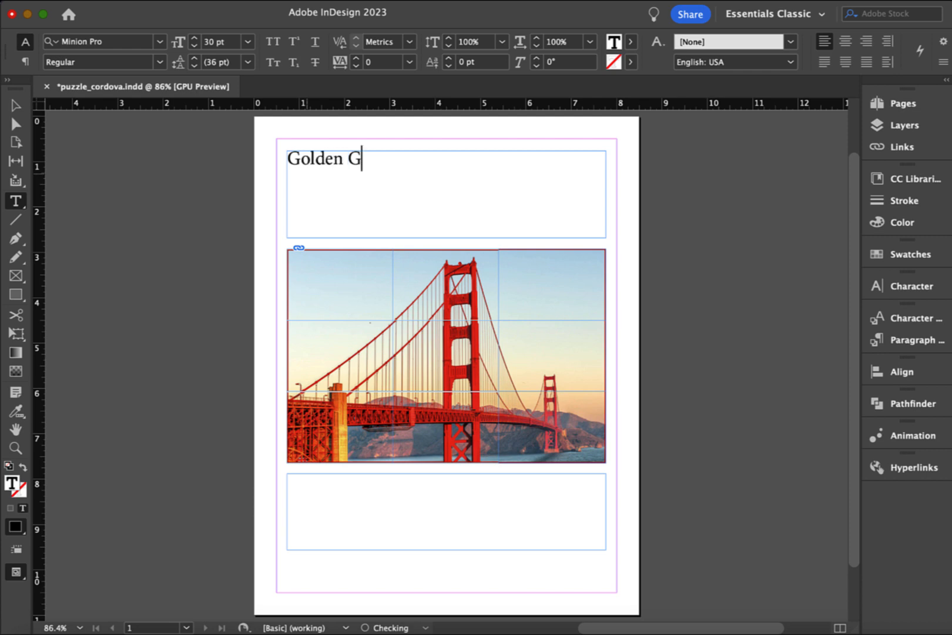
pyautogui.write('at')
pyautogui.press('BackSpace')
pyautogui.write('ate Brid')
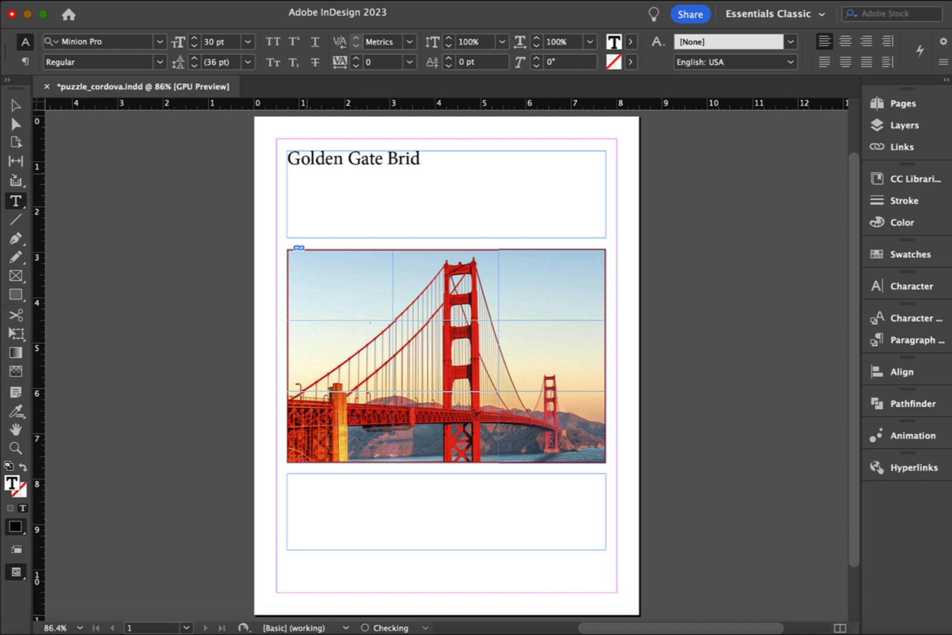
pyautogui.write('ge San Fra')
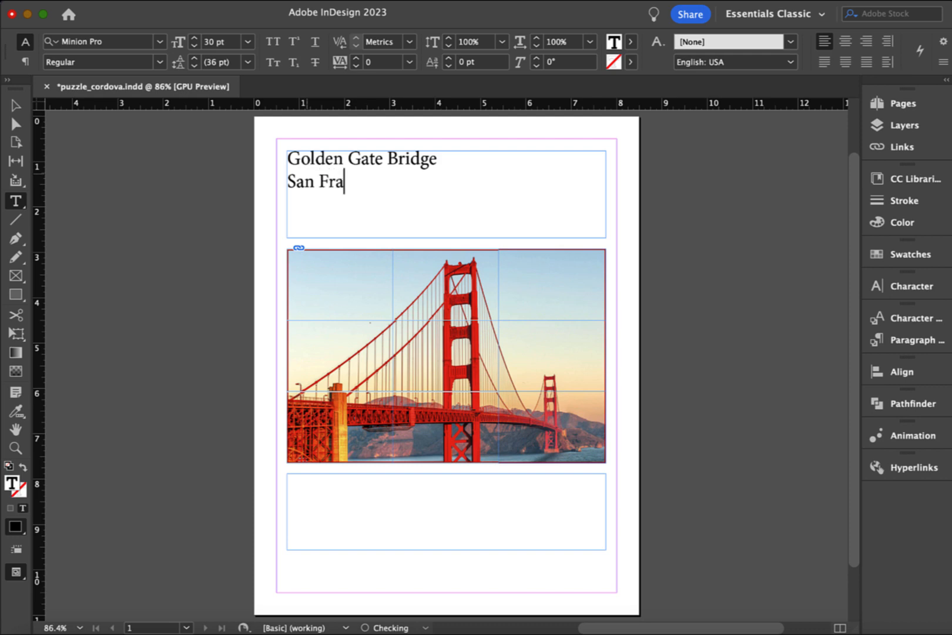
pyautogui.write('ncisco')
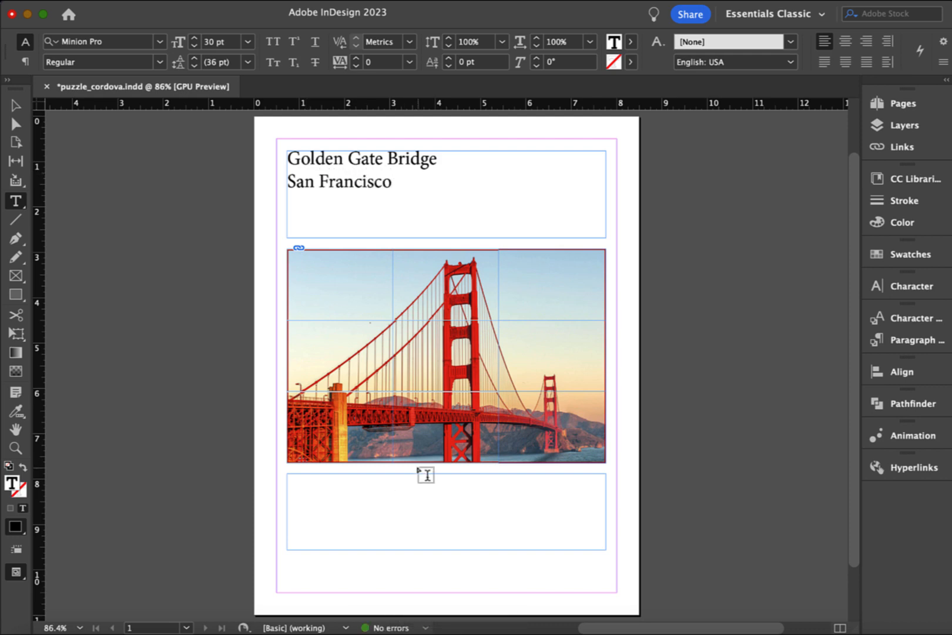
# Enter the credit line "puzzle complted by" followed by the creator's full name in the text frame below the picture
pyautogui.click(413, 483)
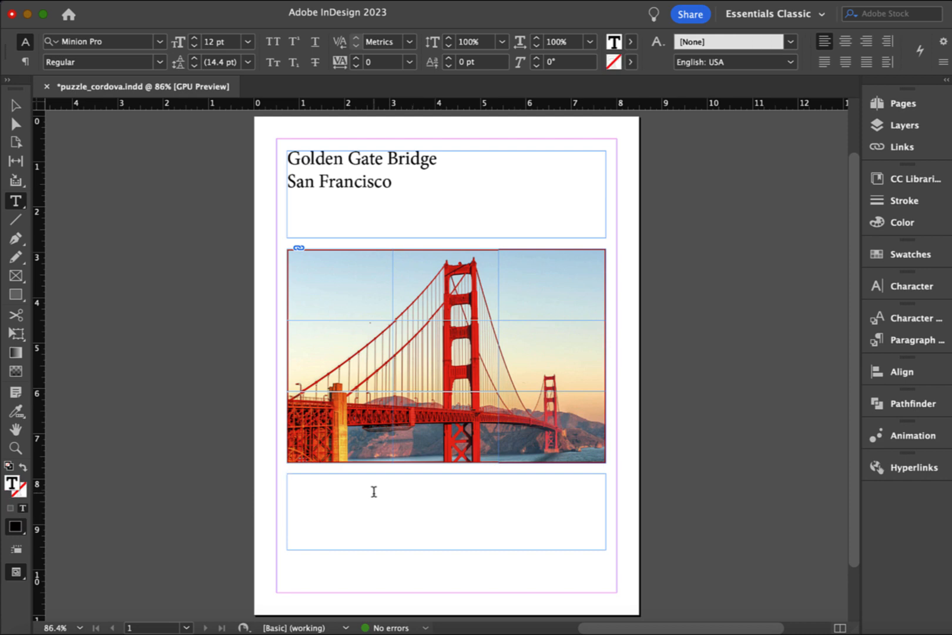
pyautogui.write('by Alex Cordova')
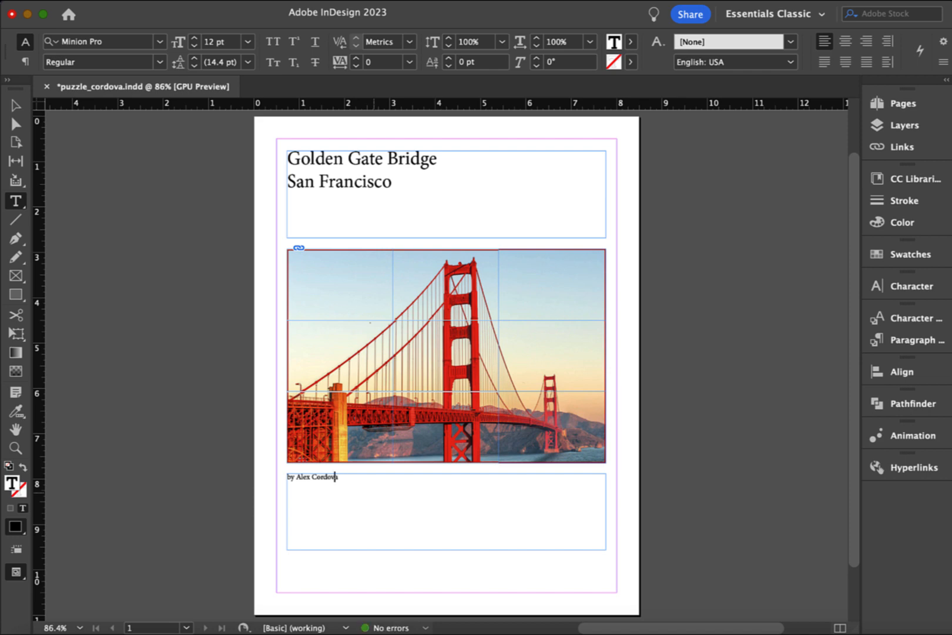
pyautogui.click(328, 477)
pyautogui.click(287, 477)
pyautogui.write('puzzle')
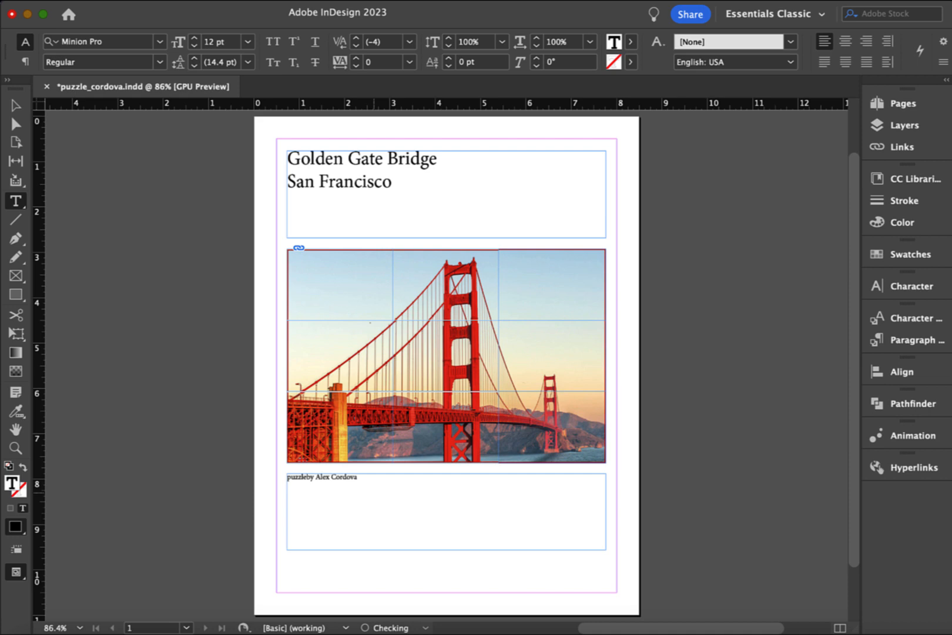
pyautogui.write(' completed')
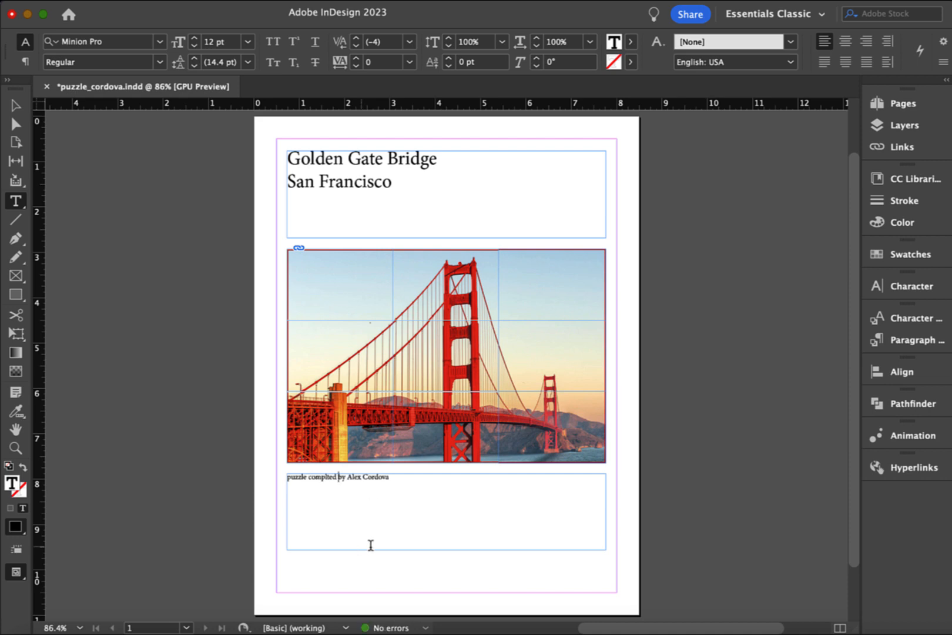
# Set the whole credit line below the picture to 24 pt
pyautogui.tripleClick(343, 478)
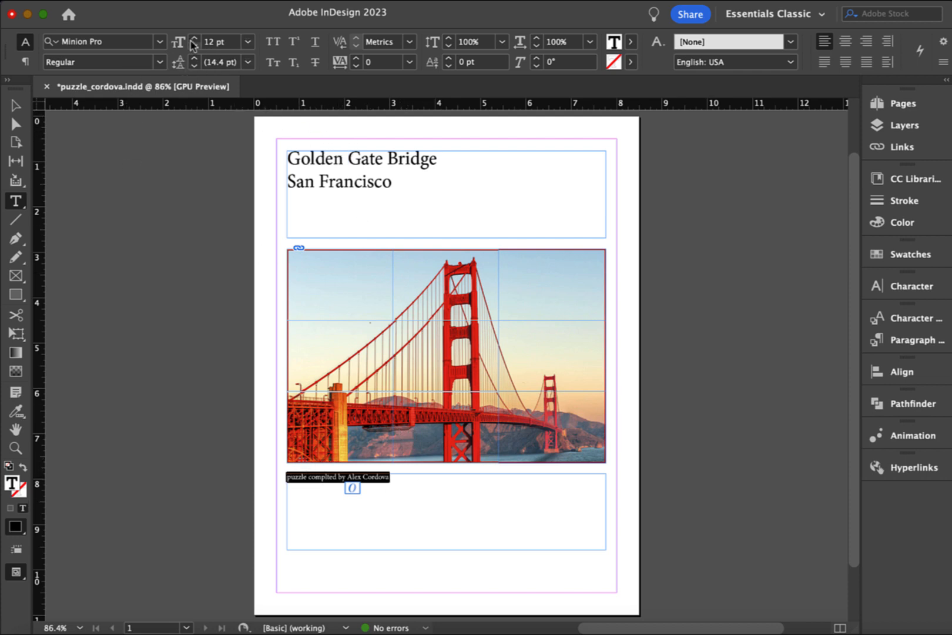
pyautogui.click(250, 44)
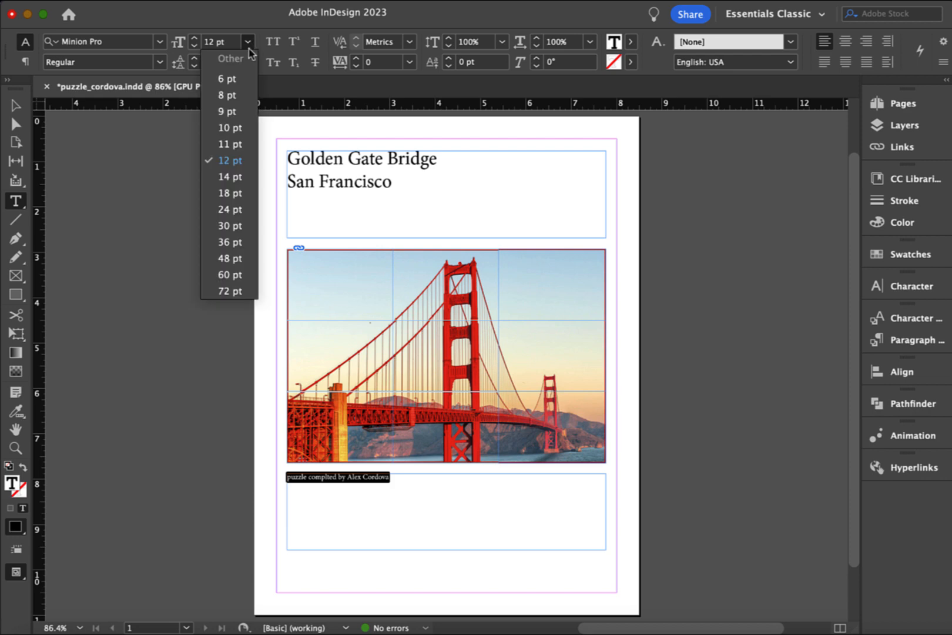
pyautogui.click(234, 209)
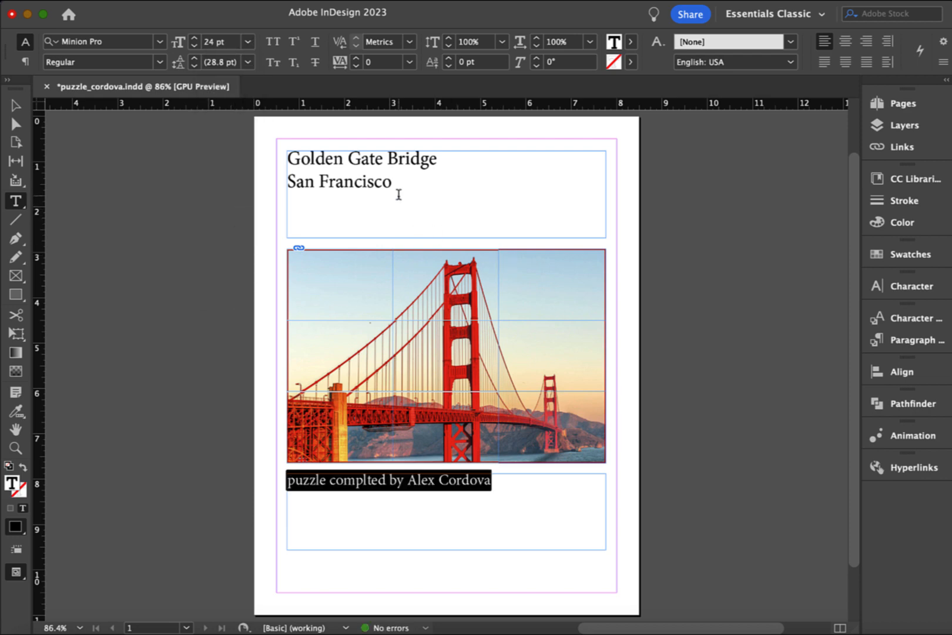
# Set both lines of the title above the picture to 48 pt and clear the selection
pyautogui.moveTo(397, 193); pyautogui.dragTo(286, 150)
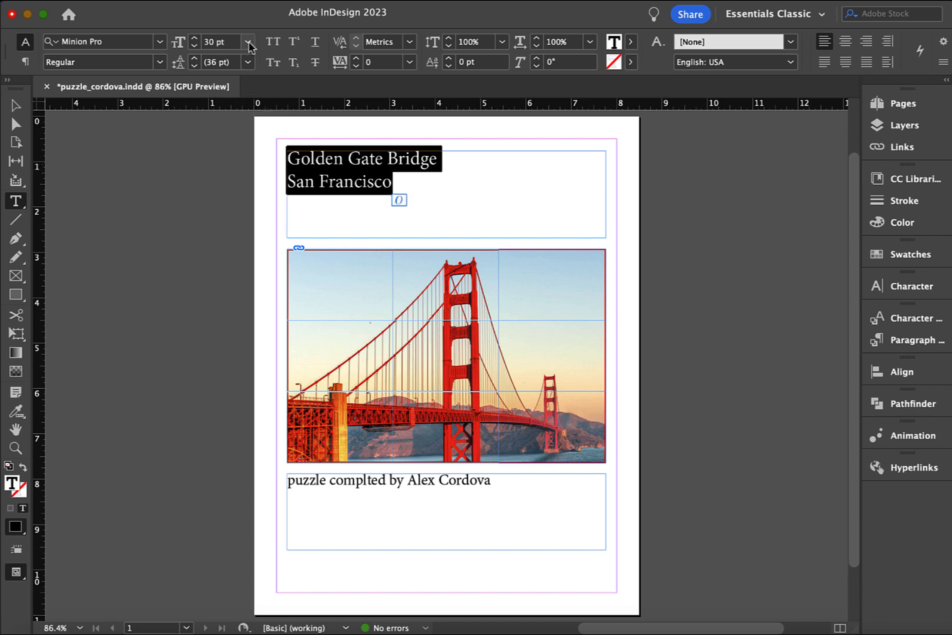
pyautogui.click(247, 41)
pyautogui.click(247, 257)
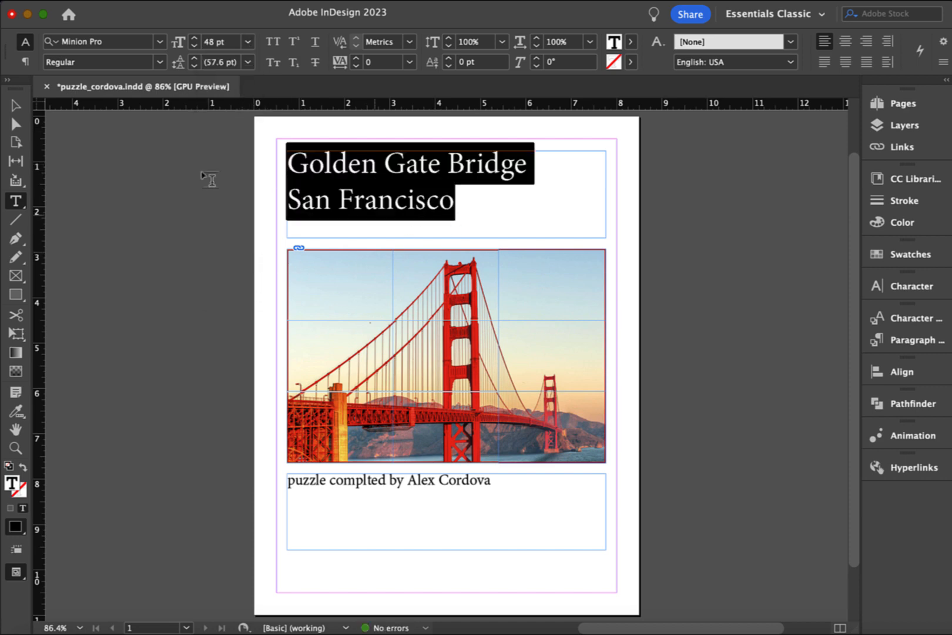
pyautogui.press('Escape')
pyautogui.click(682, 486)
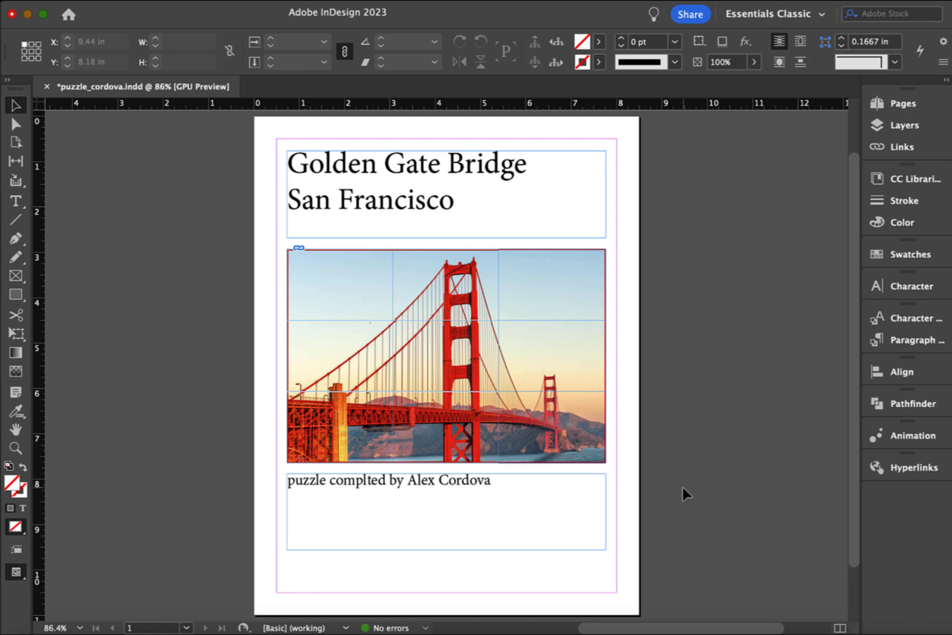
# Resize the grouped picture's bottom-left piece frame to about 2.325 by 1.592 in and apply Fit Content to Frame
pyautogui.click(340, 427)
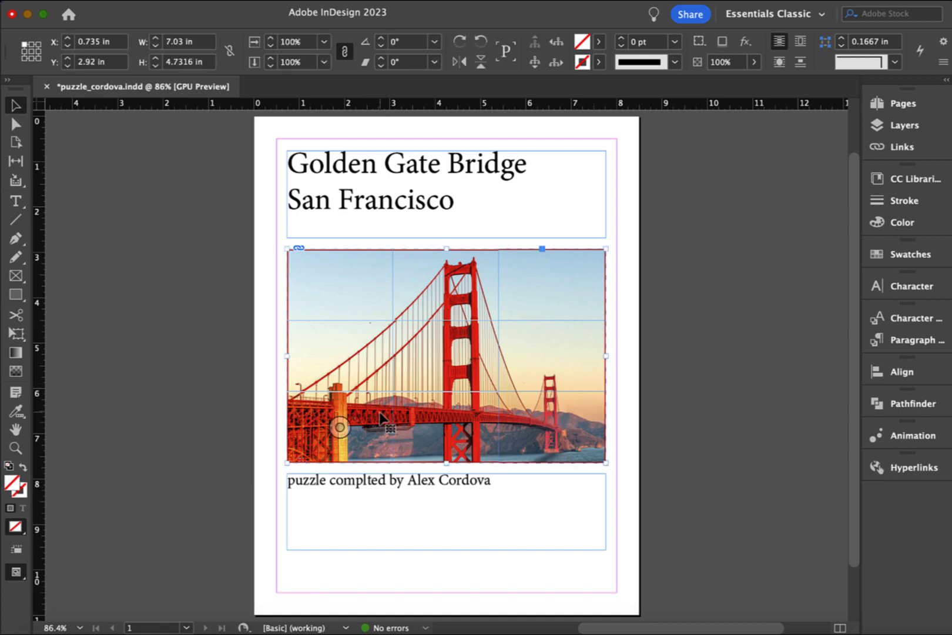
pyautogui.doubleClick(380, 419)
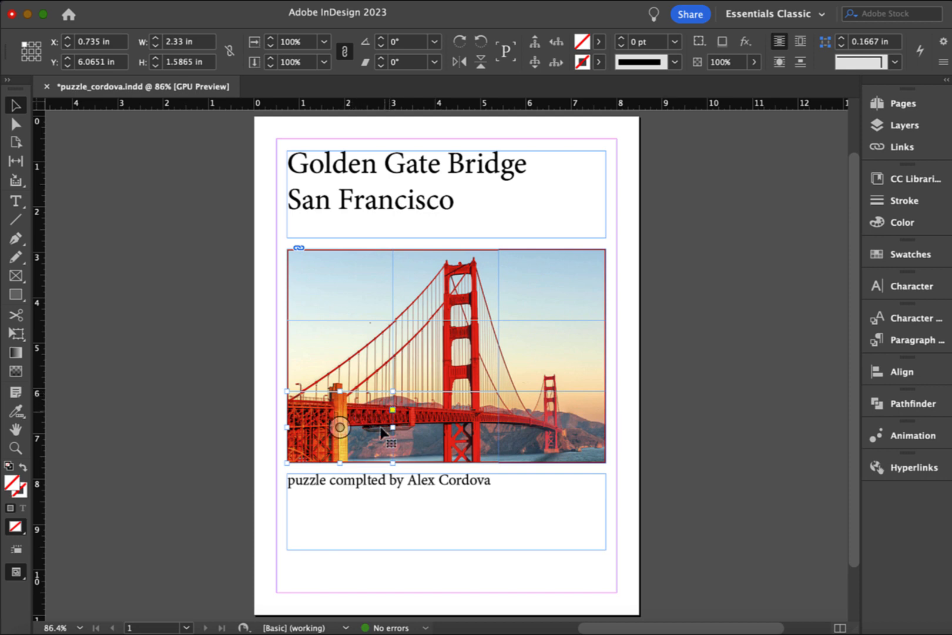
pyautogui.click(395, 392)
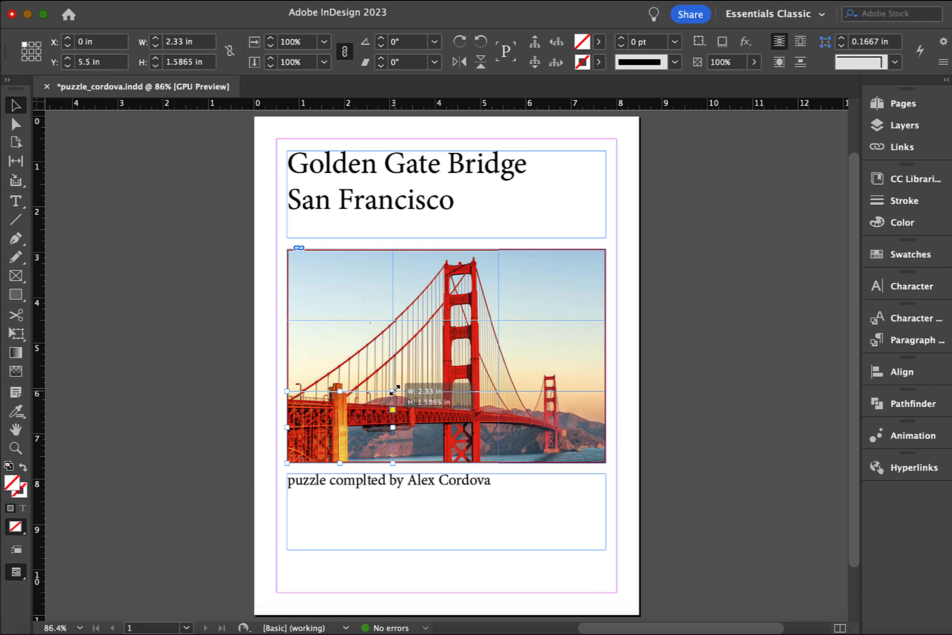
pyautogui.moveTo(397, 388); pyautogui.dragTo(393, 392)
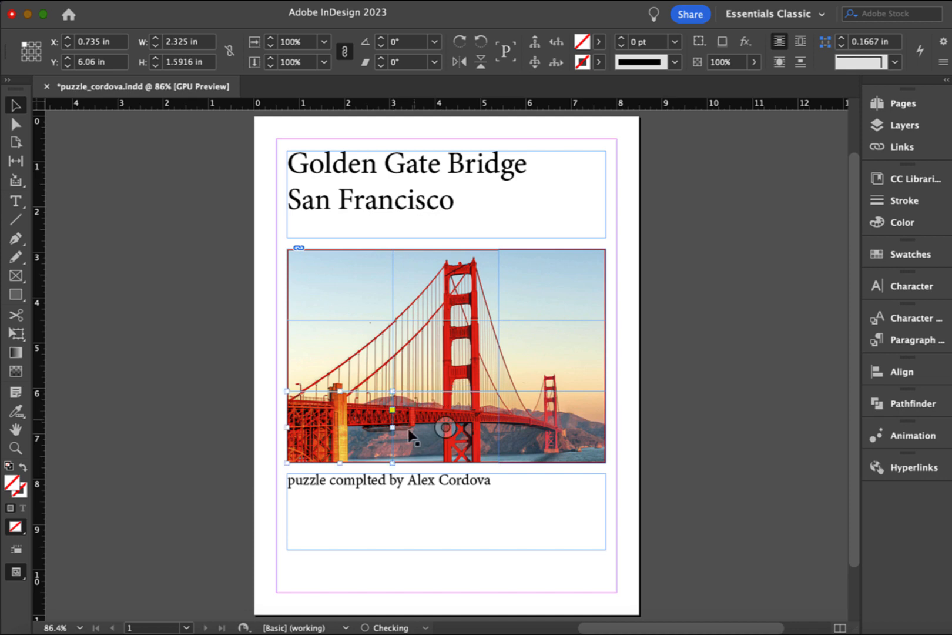
pyautogui.rightClick(377, 435)
pyautogui.moveTo(419, 340)
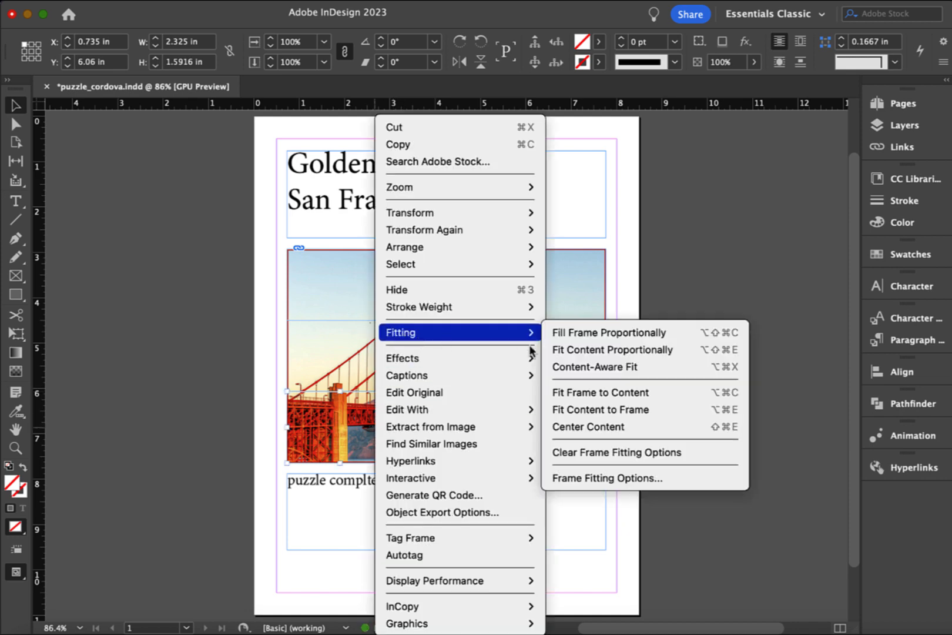
pyautogui.click(624, 409)
# Apply Fit Content to Frame to the bottom-centre piece of the grouped picture
pyautogui.click(470, 441)
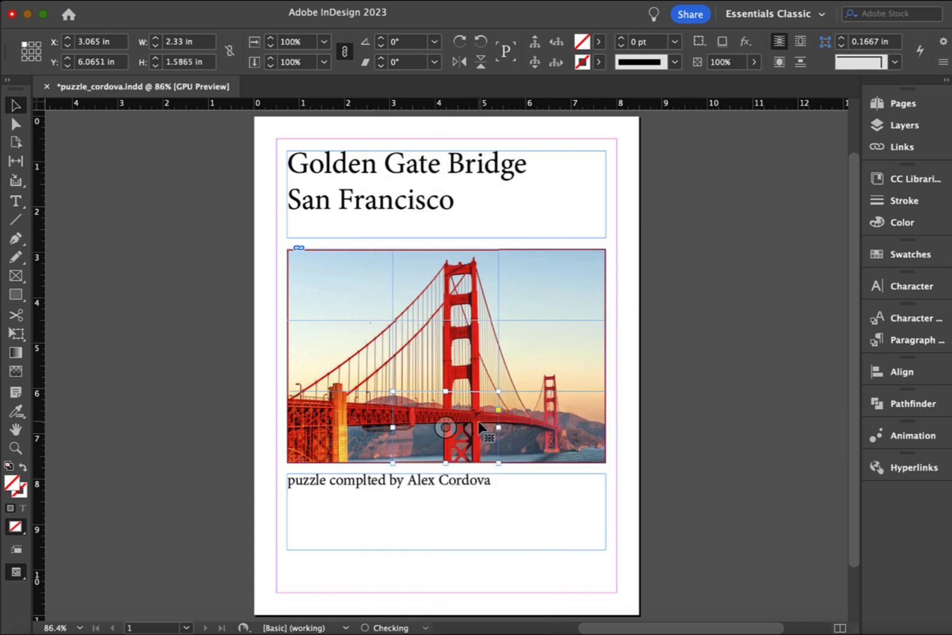
pyautogui.rightClick(479, 423)
pyautogui.moveTo(538, 333)
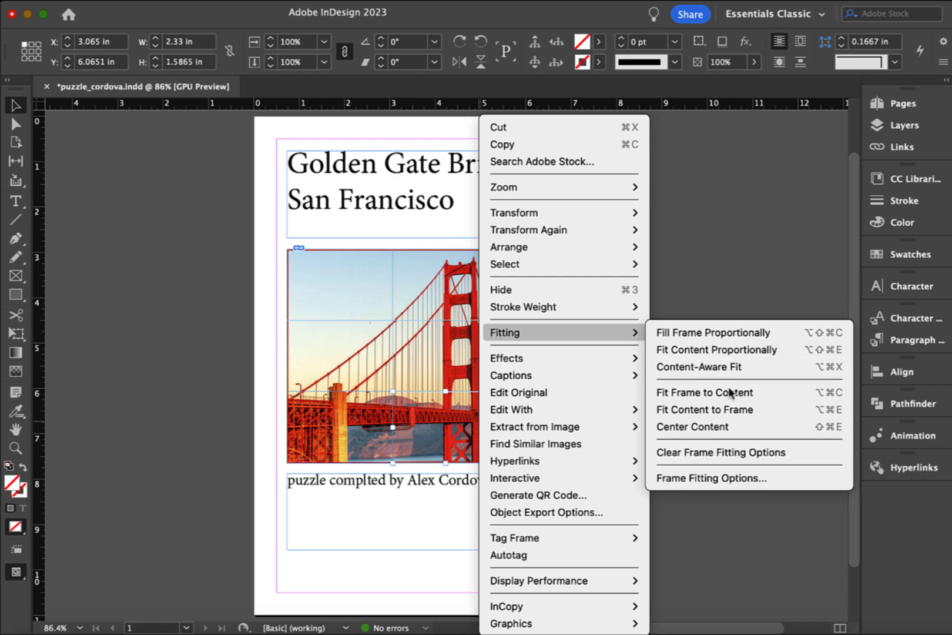
pyautogui.click(670, 412)
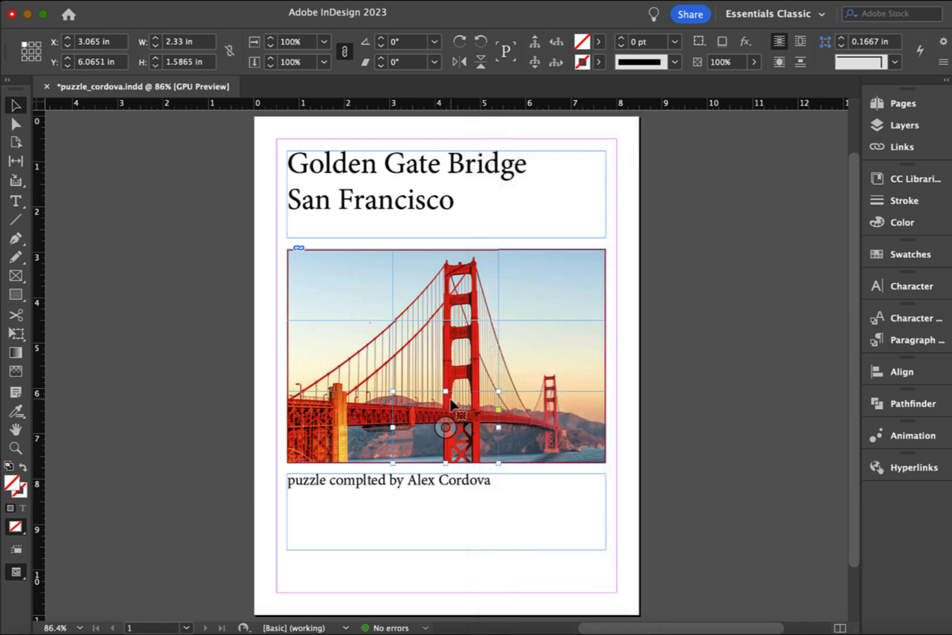
# Clear the selection and switch the screen mode to Preview
pyautogui.click(353, 417)
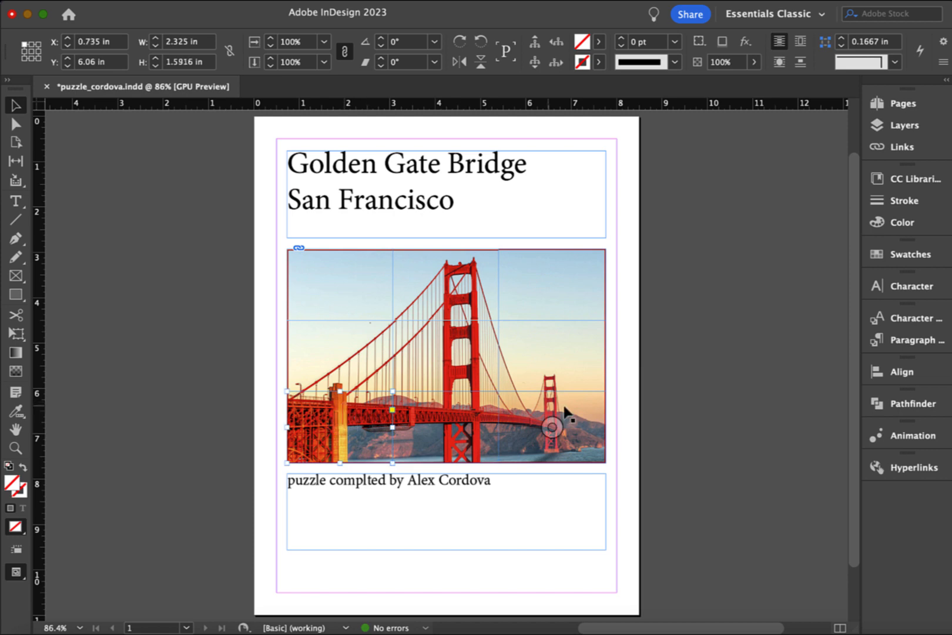
pyautogui.click(652, 408)
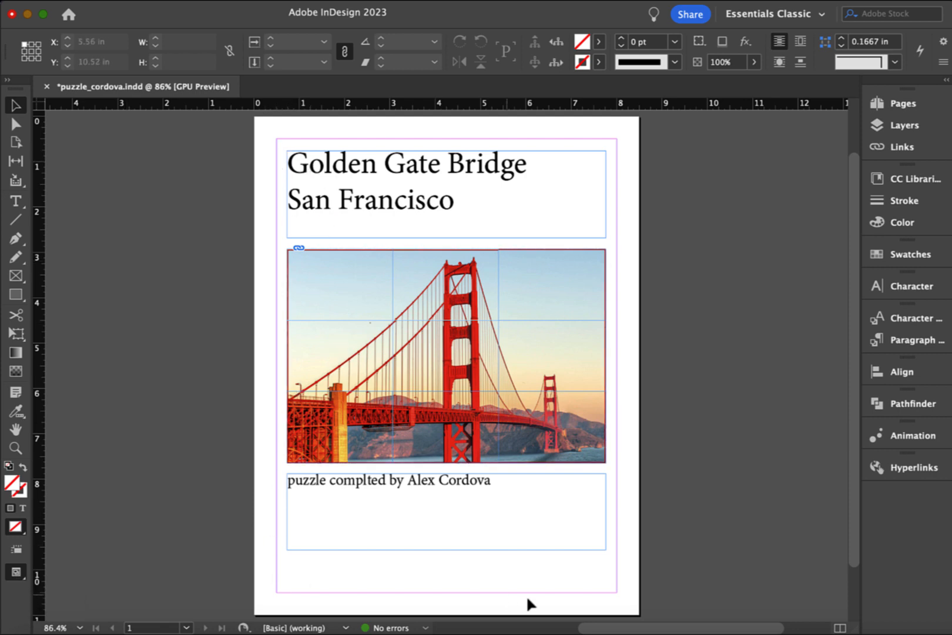
pyautogui.click(18, 576)
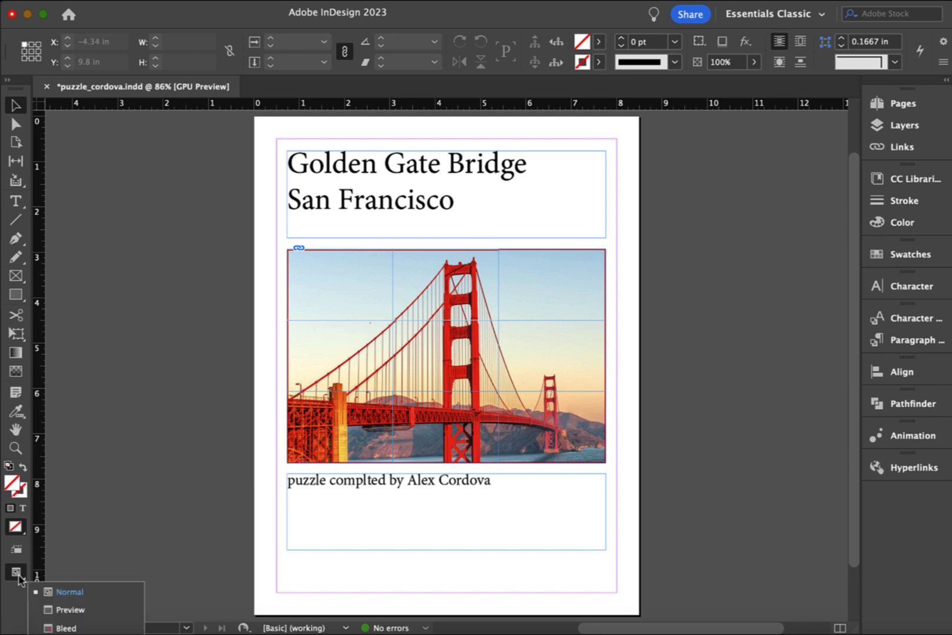
pyautogui.click(69, 610)
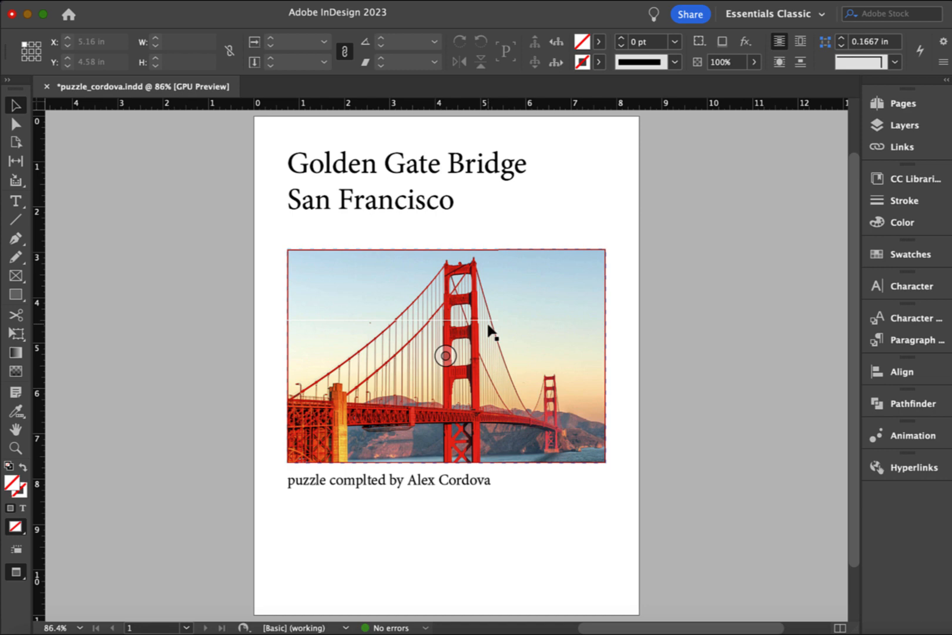
# Select the middle-left piece inside the group and apply Fit Content Proportionally followed by Fit Content to Frame
pyautogui.click(356, 328)
pyautogui.doubleClick(356, 328)
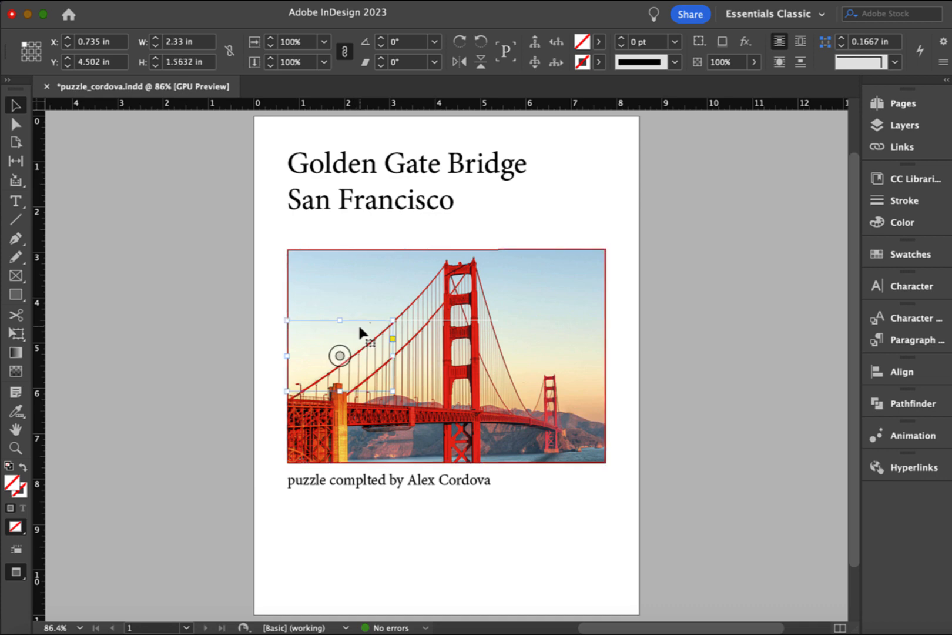
pyautogui.rightClick(359, 330)
pyautogui.moveTo(484, 340)
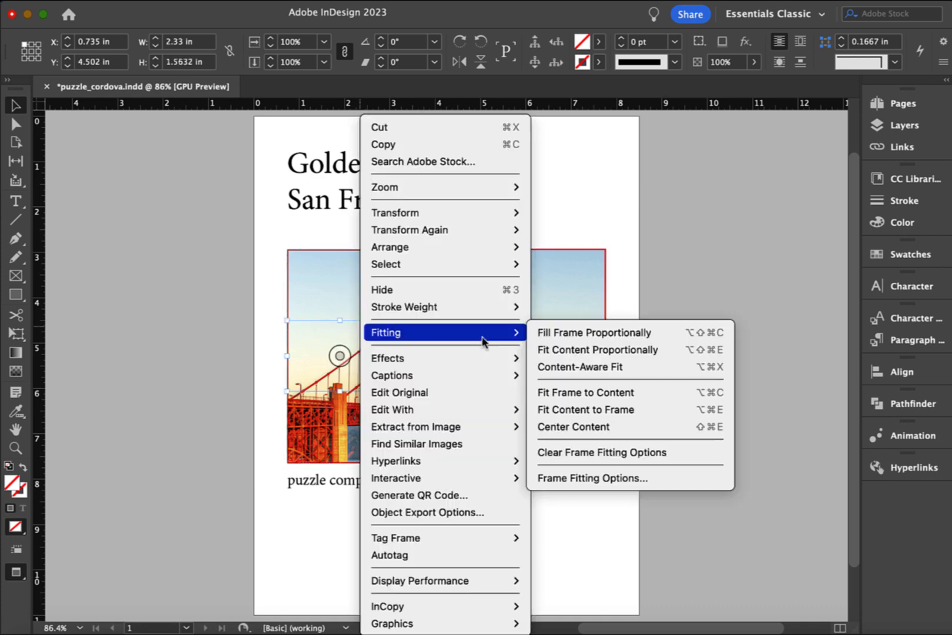
pyautogui.click(628, 351)
pyautogui.rightClick(374, 335)
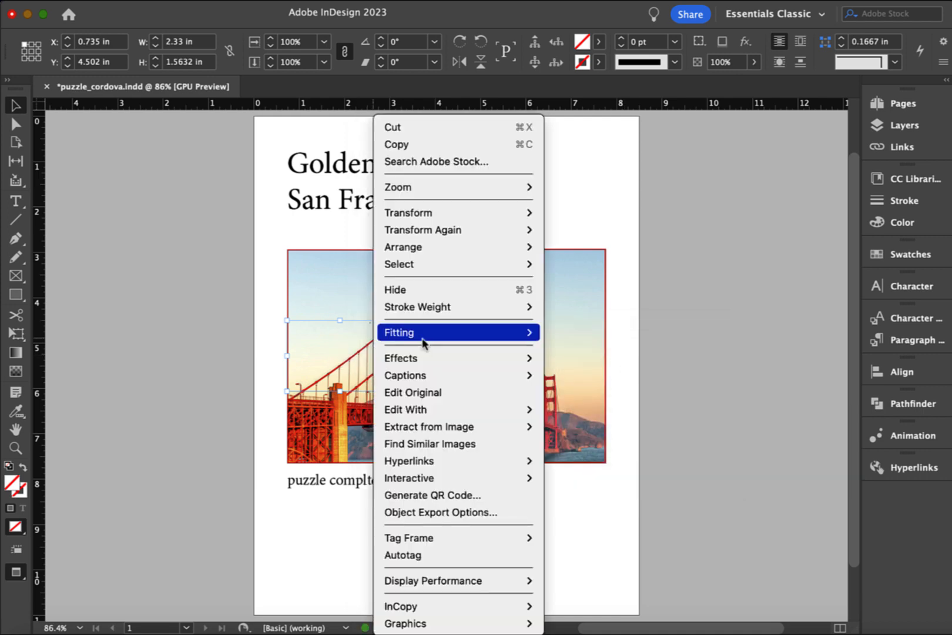
pyautogui.moveTo(424, 344)
pyautogui.click(612, 410)
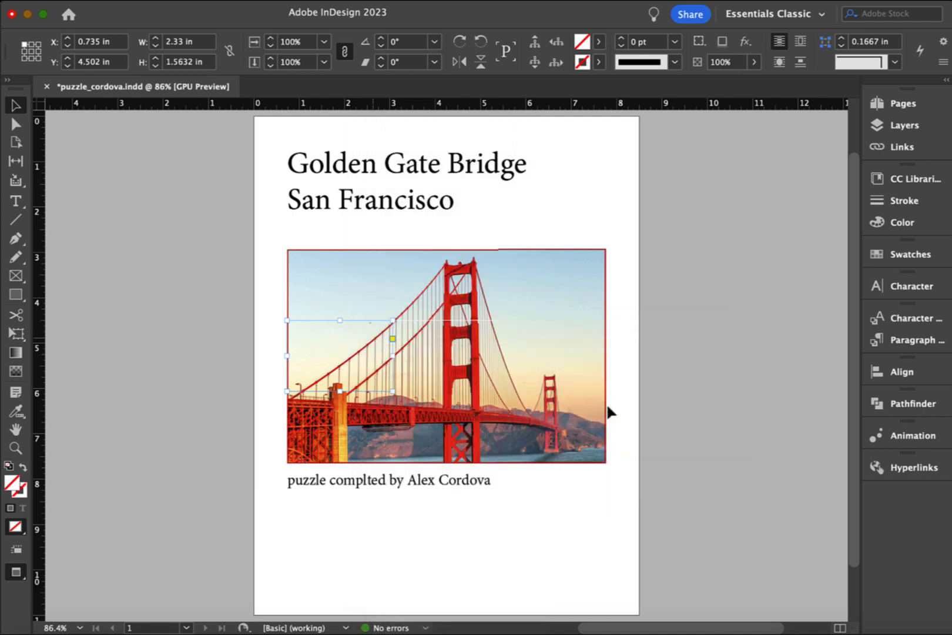
# Extend the middle-left piece's upper edge to Y 4.5 in, about 1.565 in high, and apply Fit Content to Frame
pyautogui.click(446, 355)
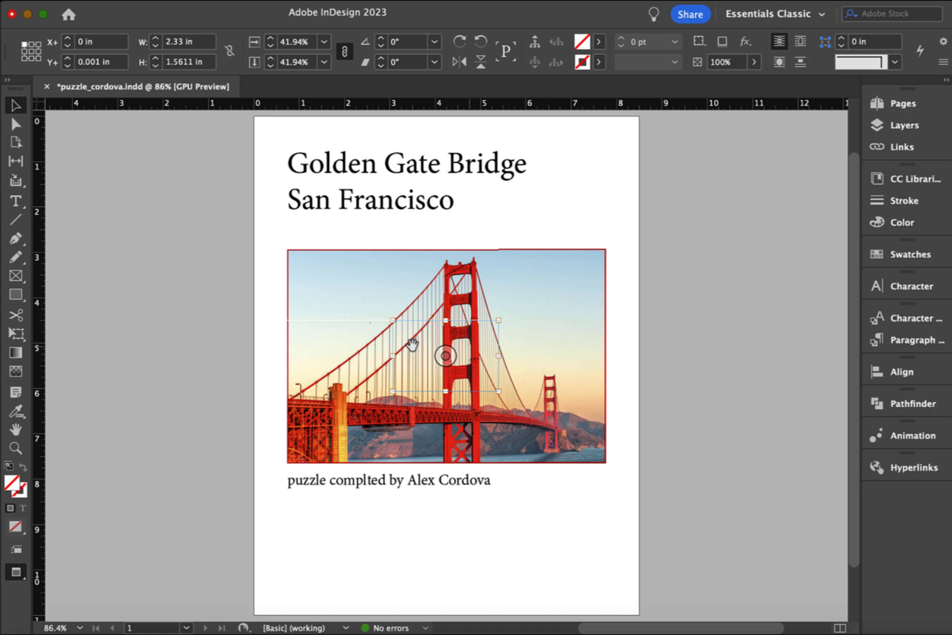
pyautogui.click(361, 341)
pyautogui.moveTo(341, 322); pyautogui.dragTo(341, 320)
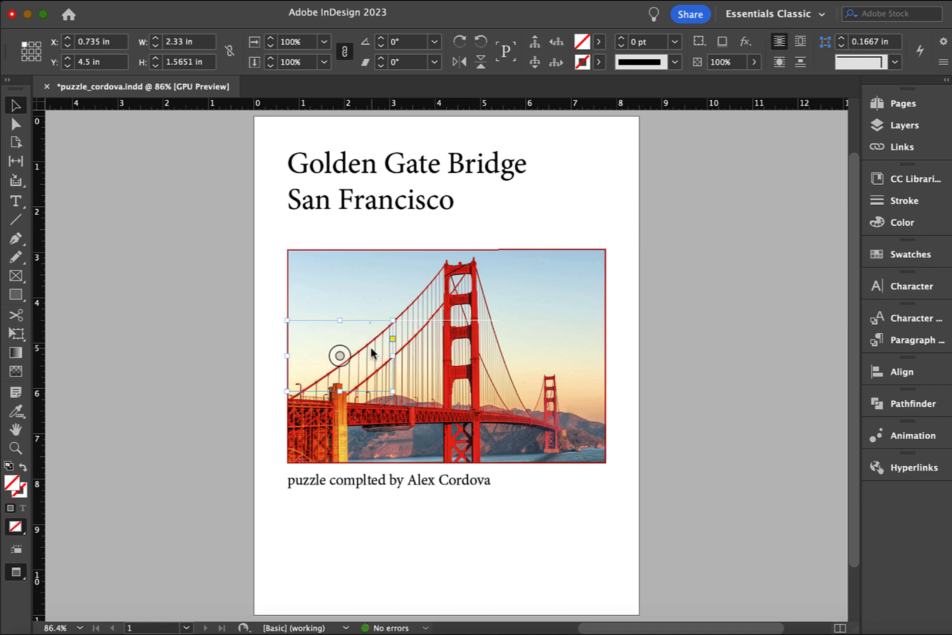
pyautogui.rightClick(371, 349)
pyautogui.moveTo(435, 333)
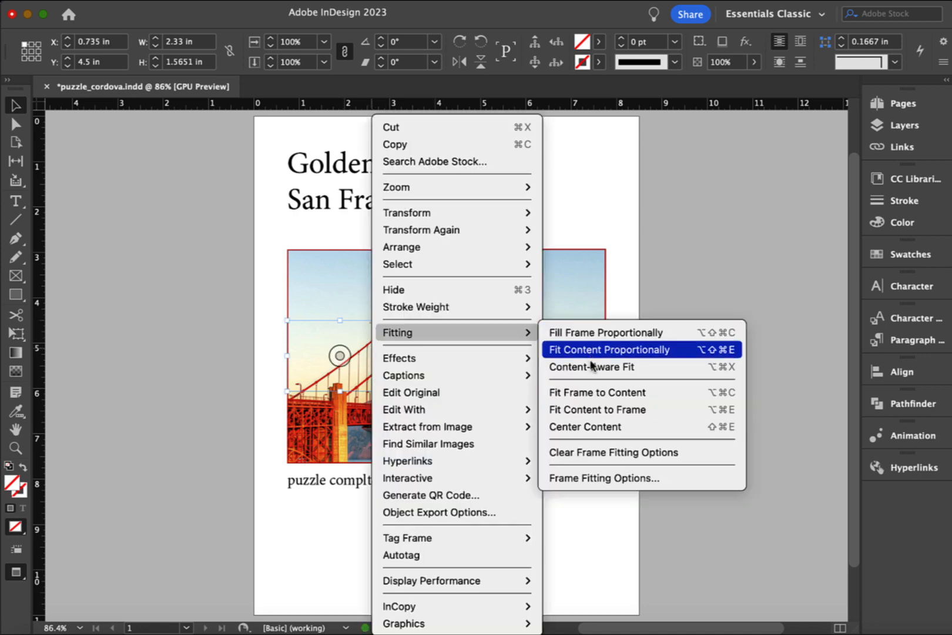
pyautogui.click(601, 409)
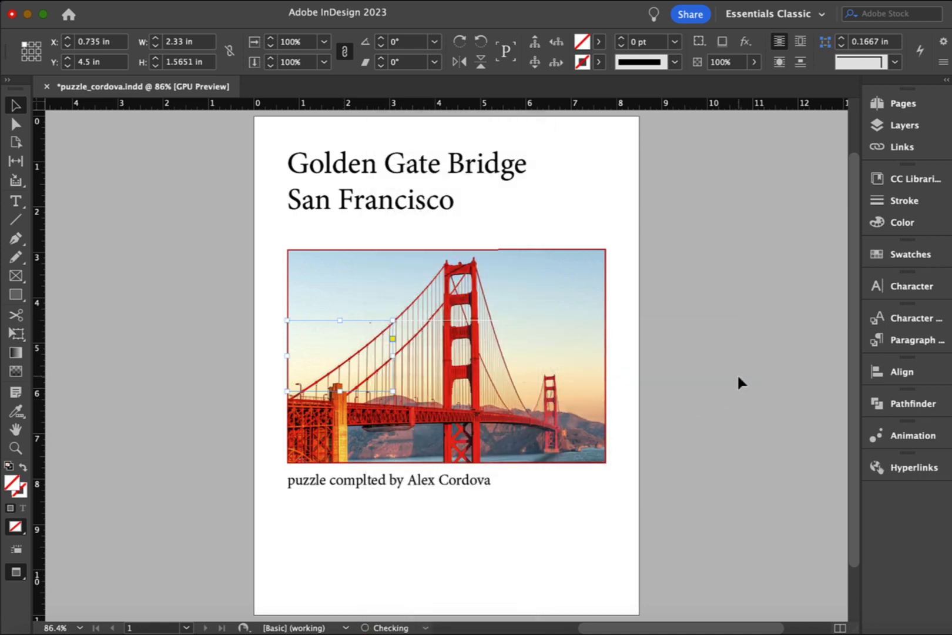
pyautogui.click(737, 374)
# Select the centre piece inside the group and extend its upper edge to Y 4.5 in, about 1.565 in high
pyautogui.click(442, 355)
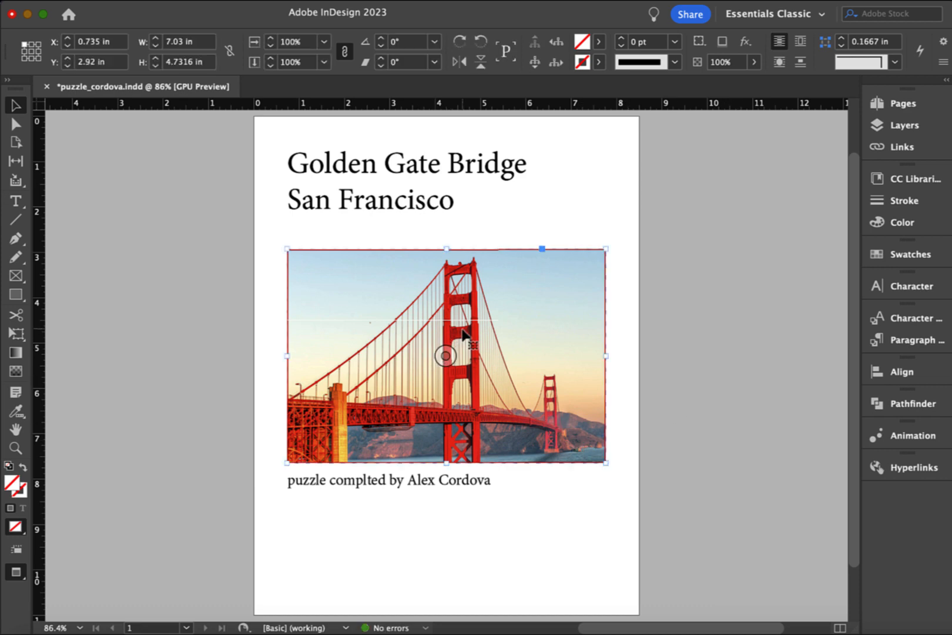
pyautogui.doubleClick(463, 329)
pyautogui.moveTo(445, 321); pyautogui.dragTo(445, 321)
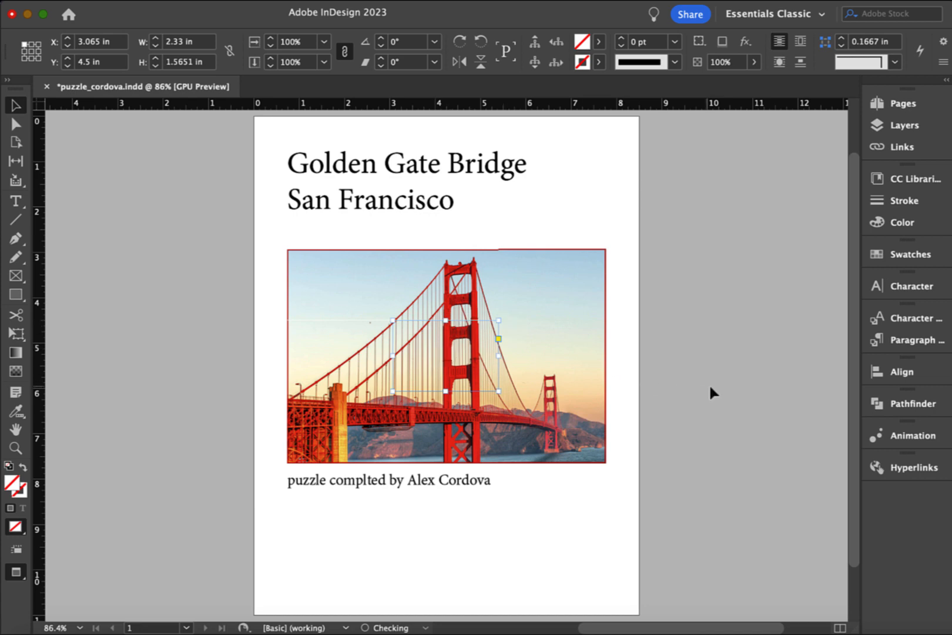
pyautogui.click(709, 385)
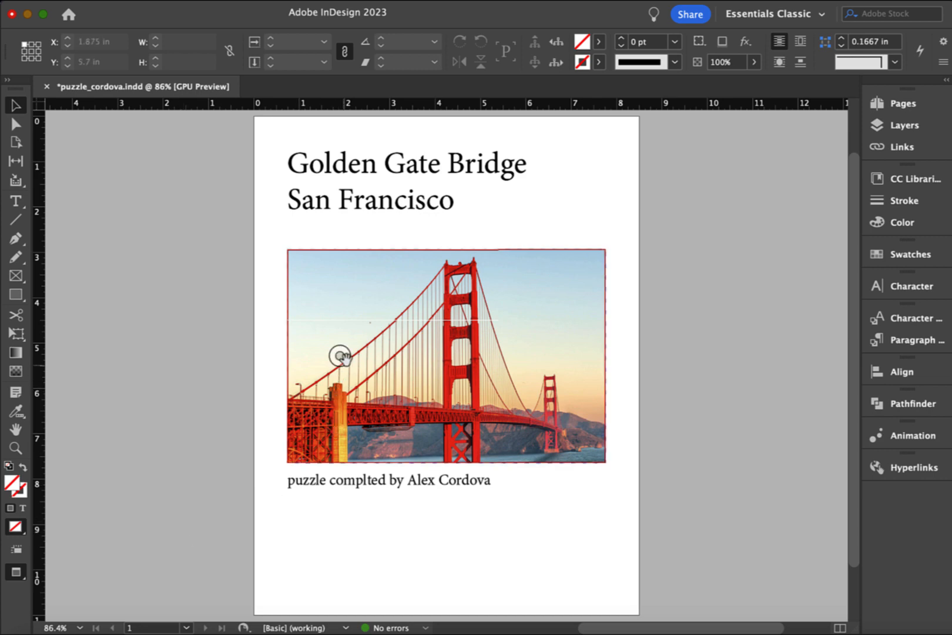
# Select the middle-left piece inside the group and nudge it up one increment towards the top row
pyautogui.click(365, 352)
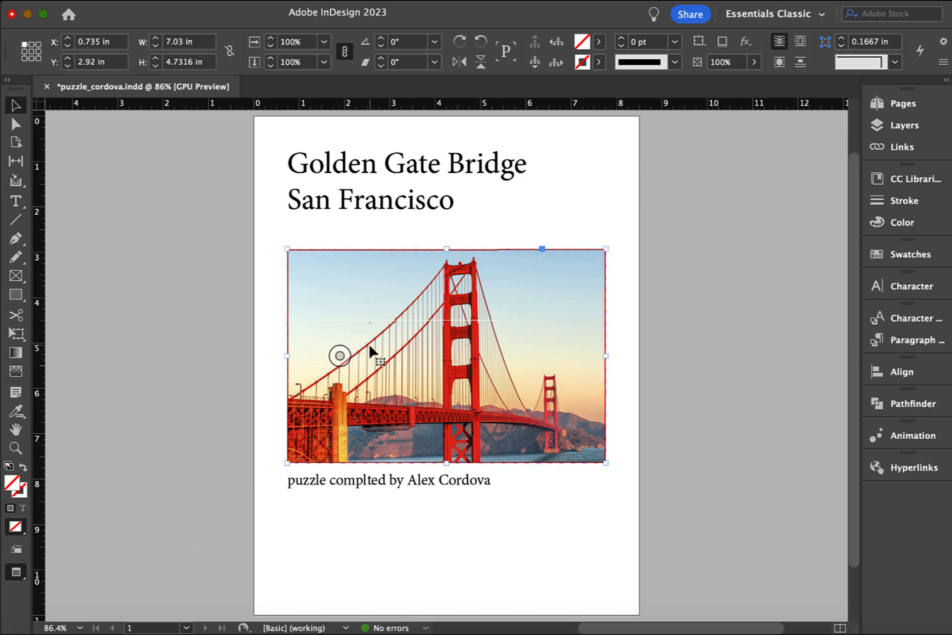
pyautogui.doubleClick(366, 351)
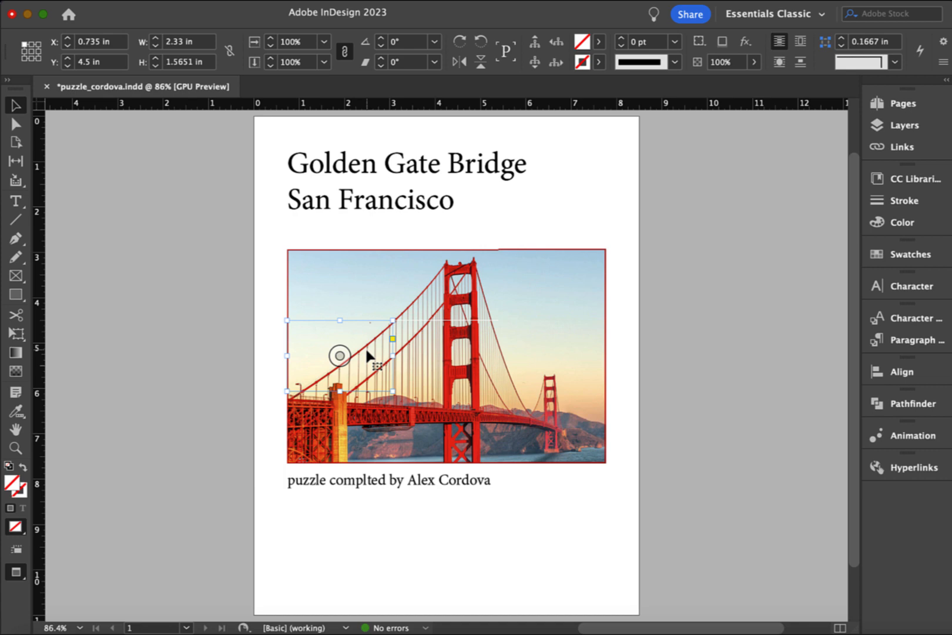
pyautogui.press('Up')
pyautogui.click(478, 527)
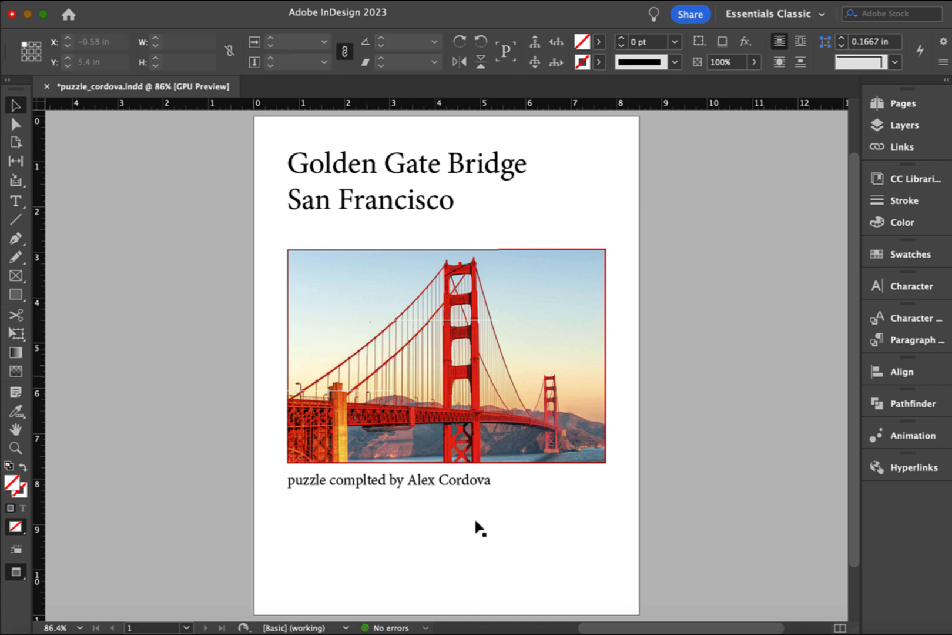
# Select the centre piece inside the group and nudge it up to Y 4.4861 in
pyautogui.click(464, 359)
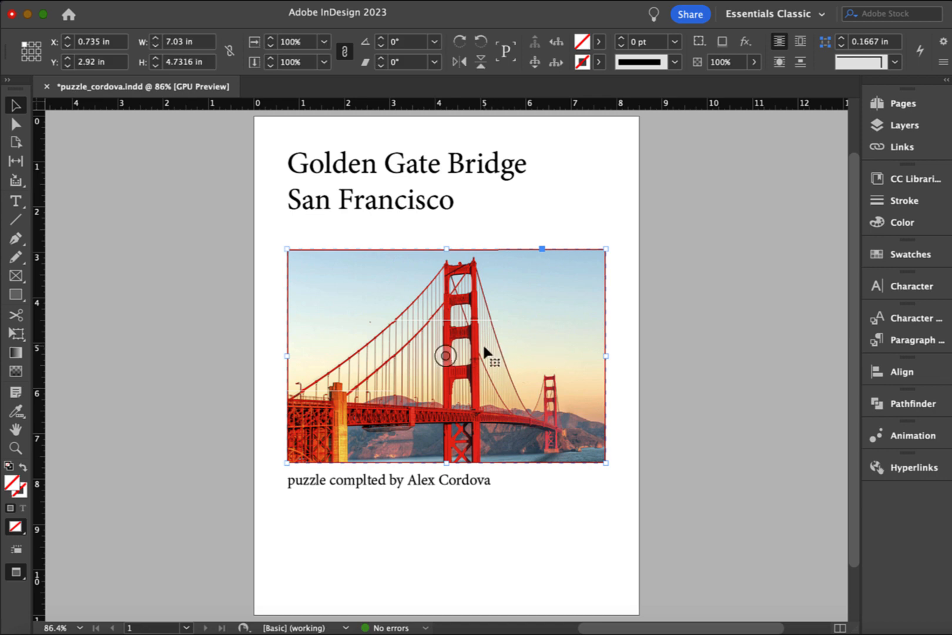
pyautogui.doubleClick(482, 343)
pyautogui.press('Up')
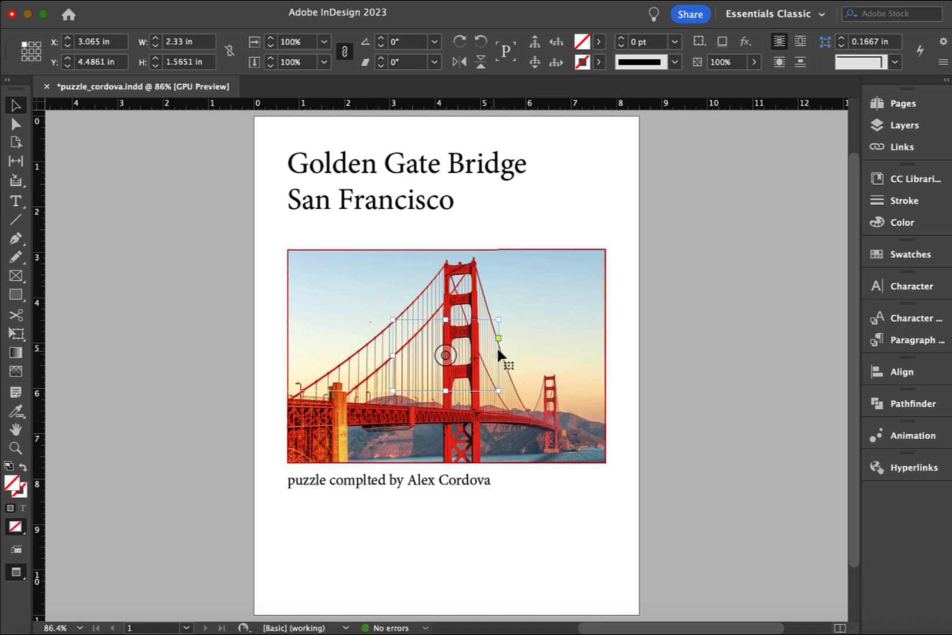
pyautogui.click(681, 379)
# Select the bottom-left piece inside the group and nudge it up to Y 6.0461 in
pyautogui.click(369, 415)
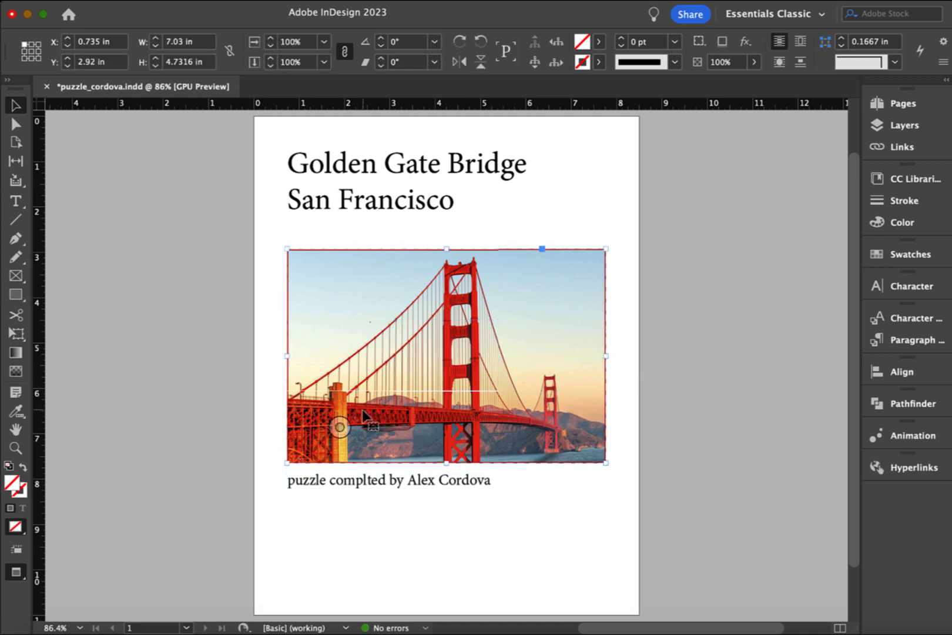
pyautogui.doubleClick(380, 423)
pyautogui.press('Up')
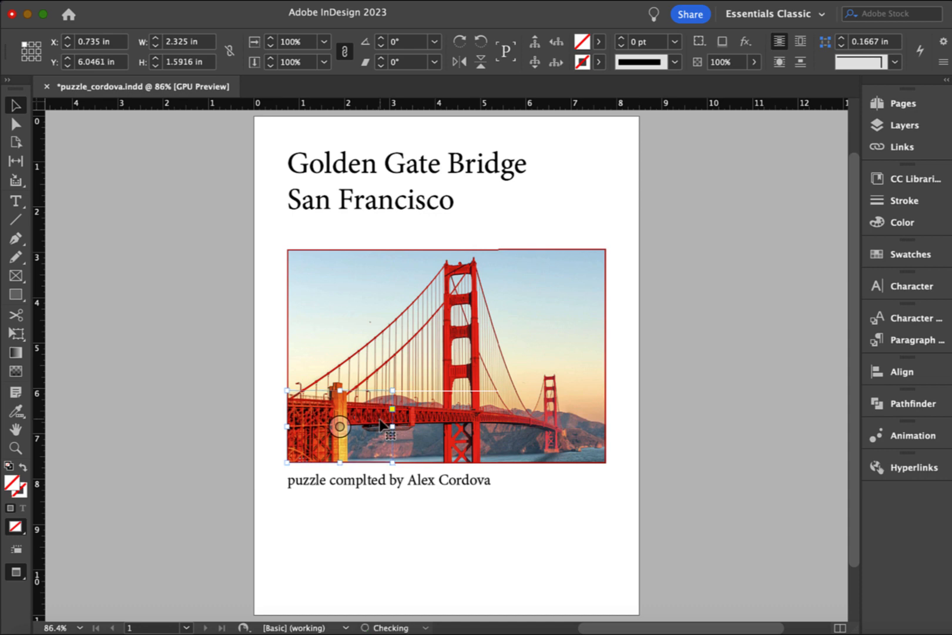
# Select the bottom-centre piece inside the group and nudge it up one increment to close the seam above it
pyautogui.click(499, 426)
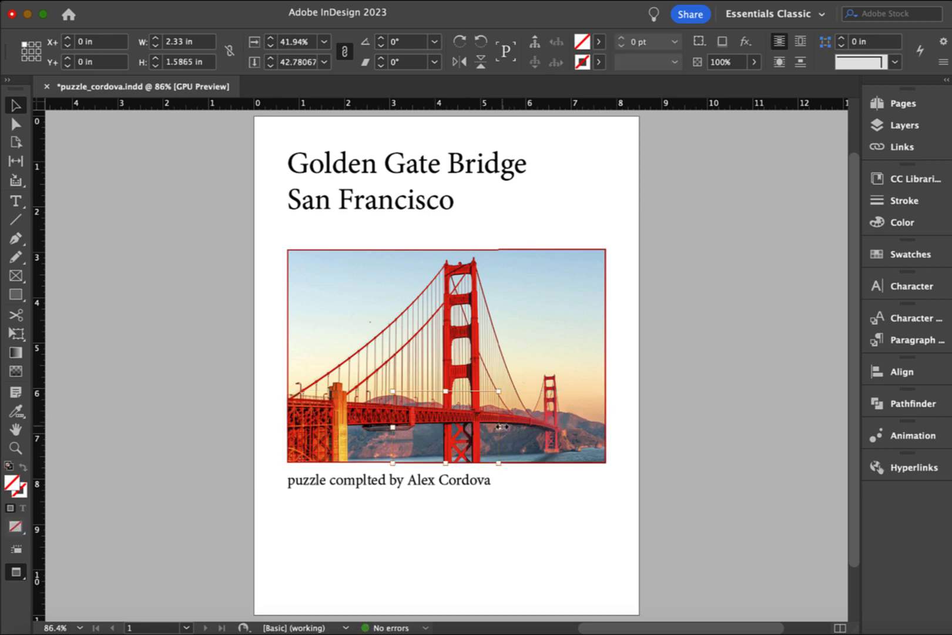
pyautogui.click(694, 470)
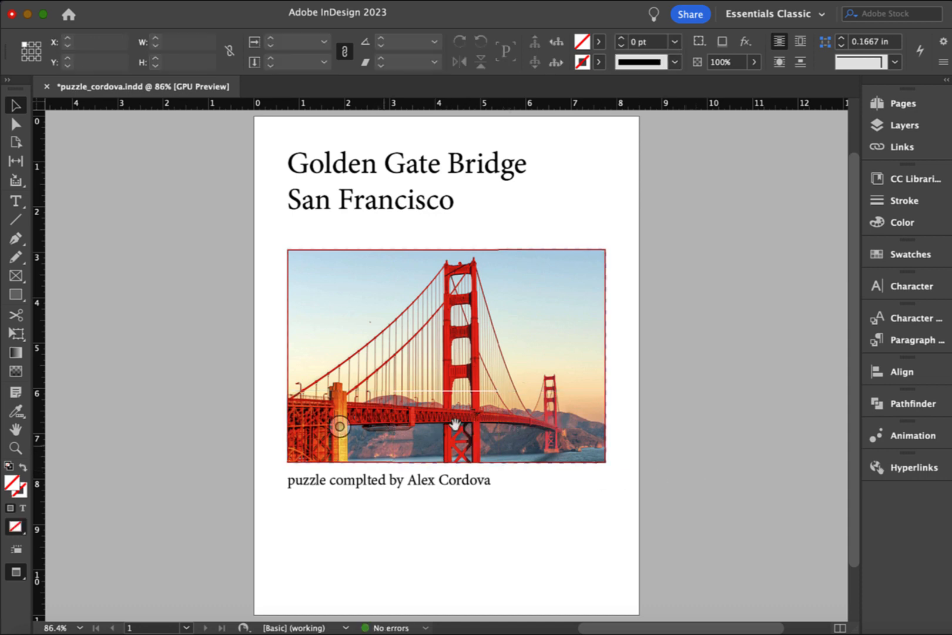
pyautogui.click(481, 424)
pyautogui.doubleClick(481, 424)
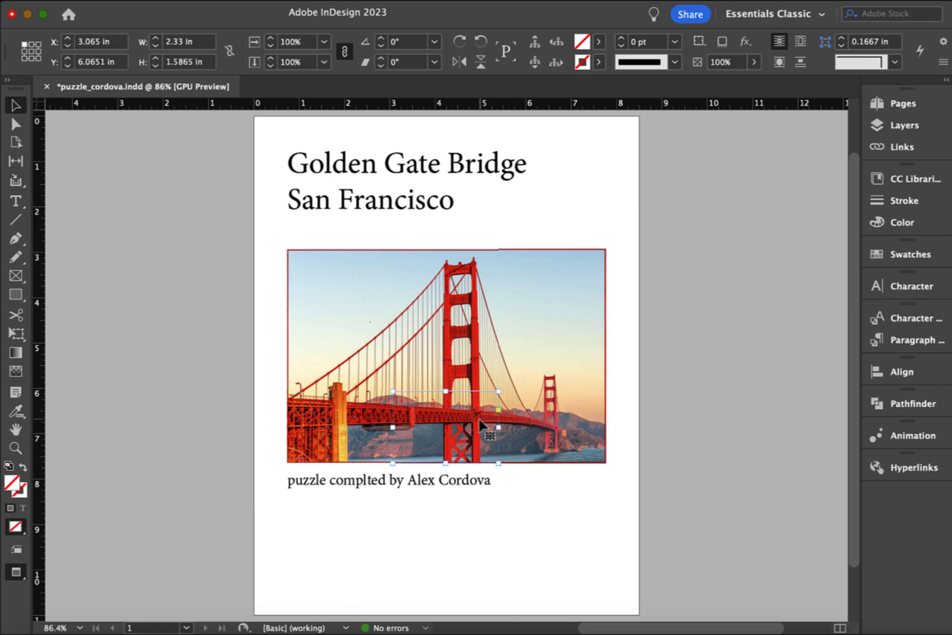
pyautogui.click(658, 459)
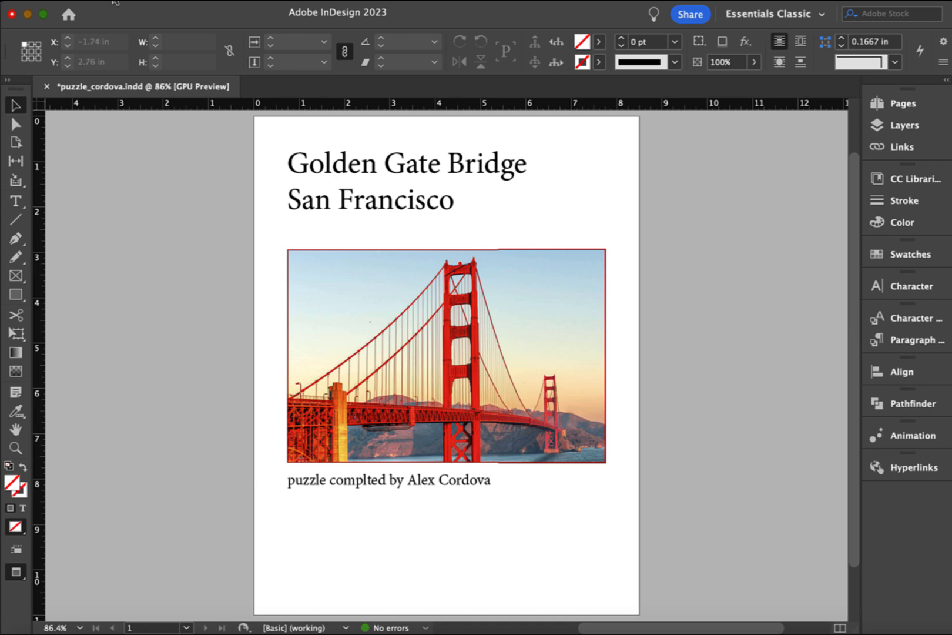
# Save the document and move the title text frame down to Y 0.9 in, just above the picture
pyautogui.click(87, 6)
pyautogui.click(123, 110)
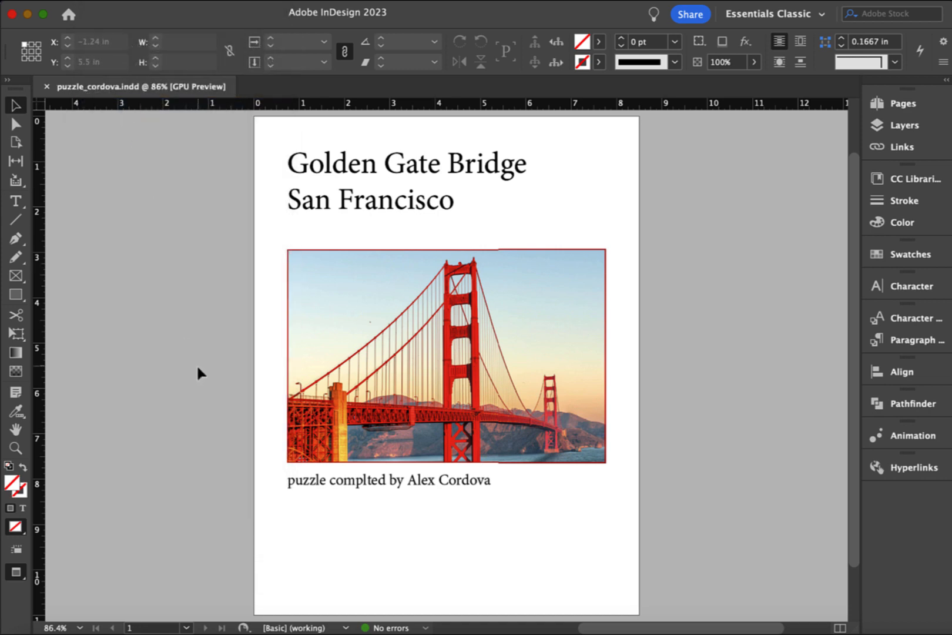
pyautogui.moveTo(440, 200); pyautogui.dragTo(444, 214)
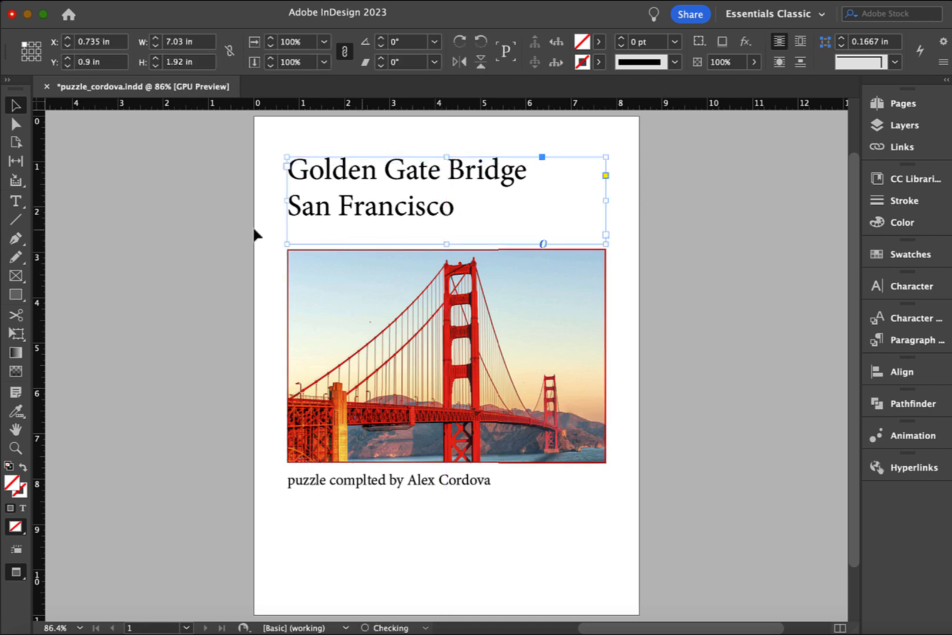
pyautogui.click(150, 221)
# Start exporting the document as puzzle_cordova in Adobe PDF (Print) format to the puzzle pieces folder, replacing the existing PDF
pyautogui.click(98, 0)
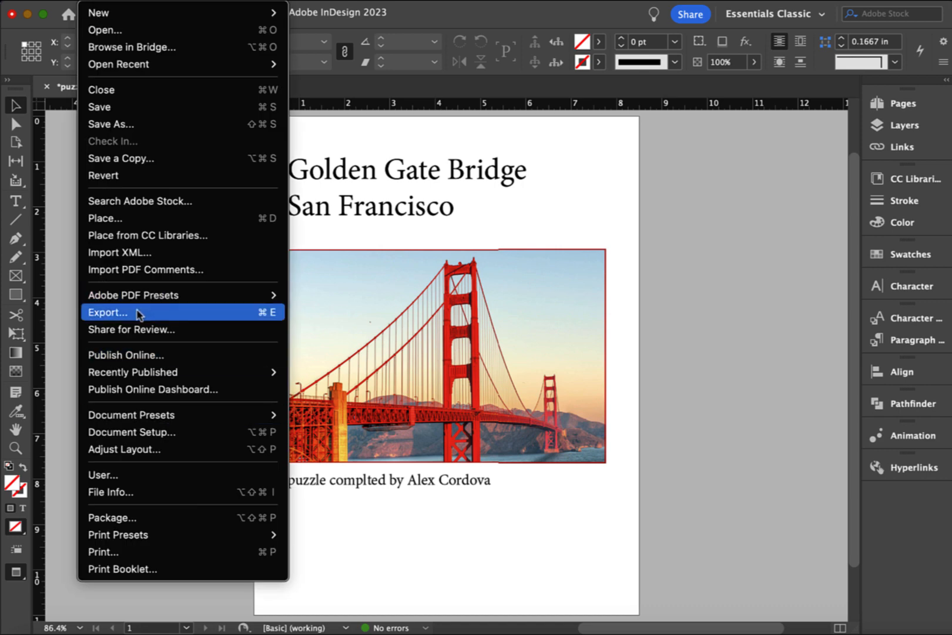
pyautogui.click(115, 313)
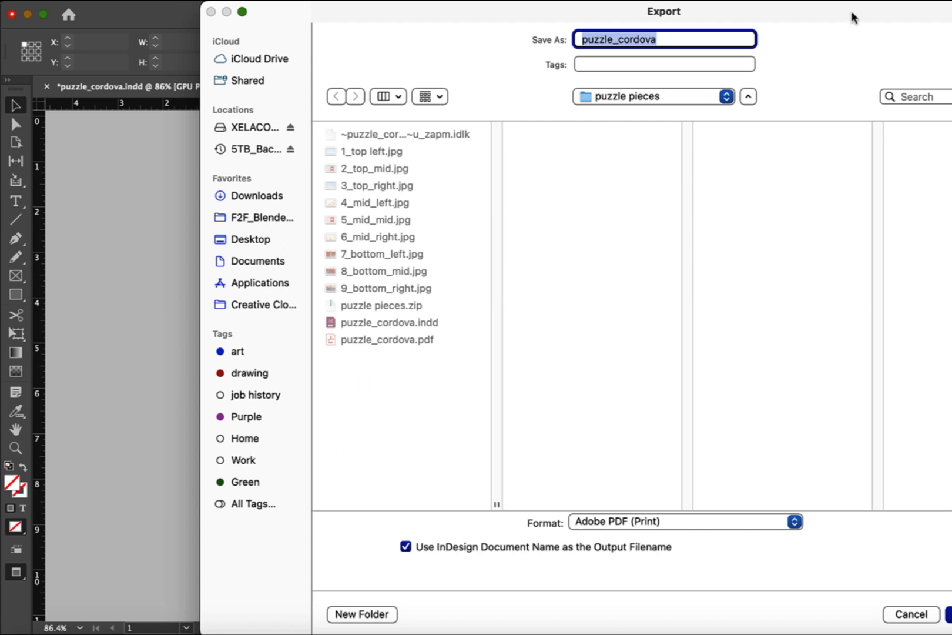
pyautogui.moveTo(851, 17); pyautogui.dragTo(753, 18)
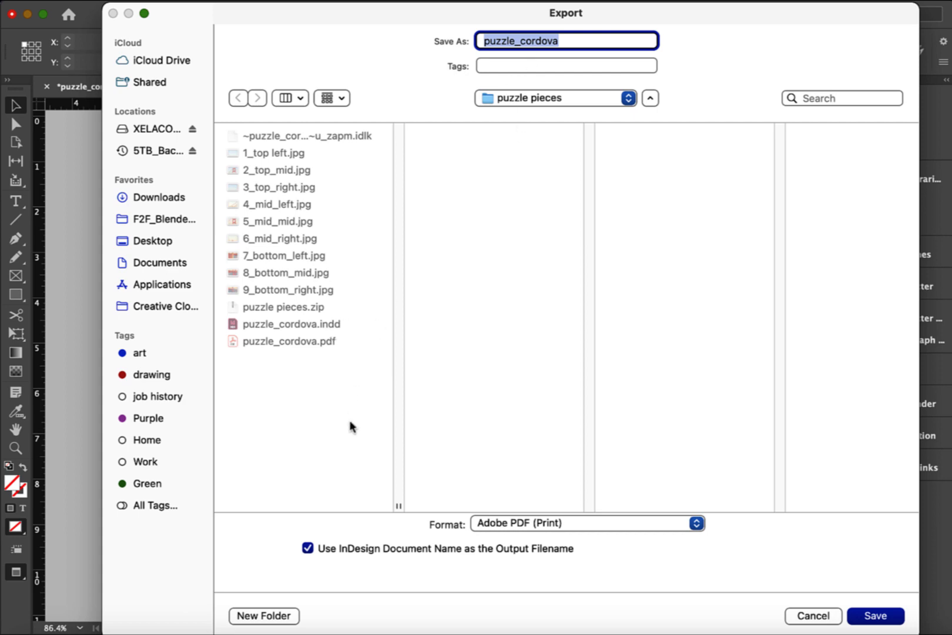
pyautogui.click(876, 617)
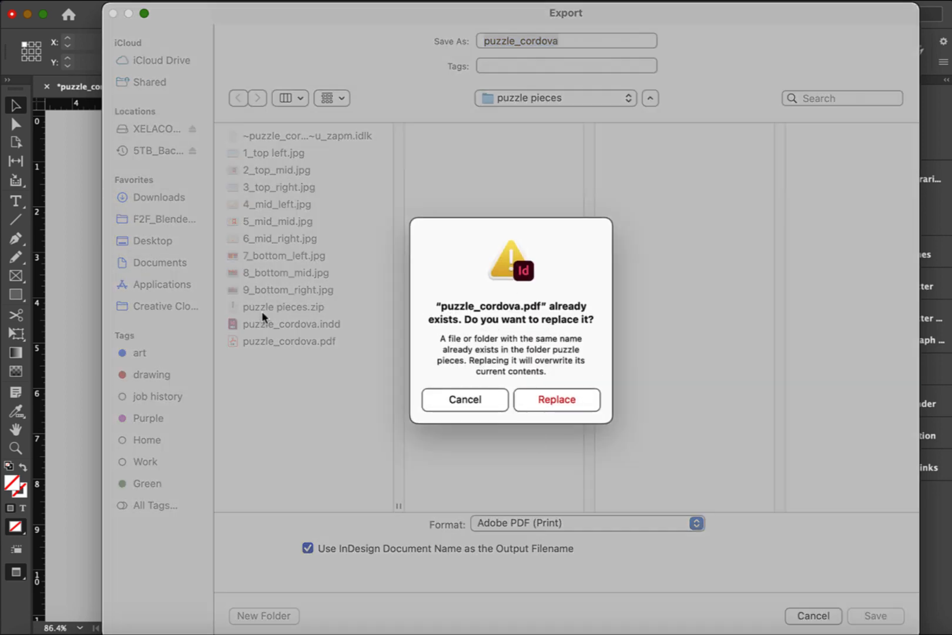
pyautogui.click(564, 400)
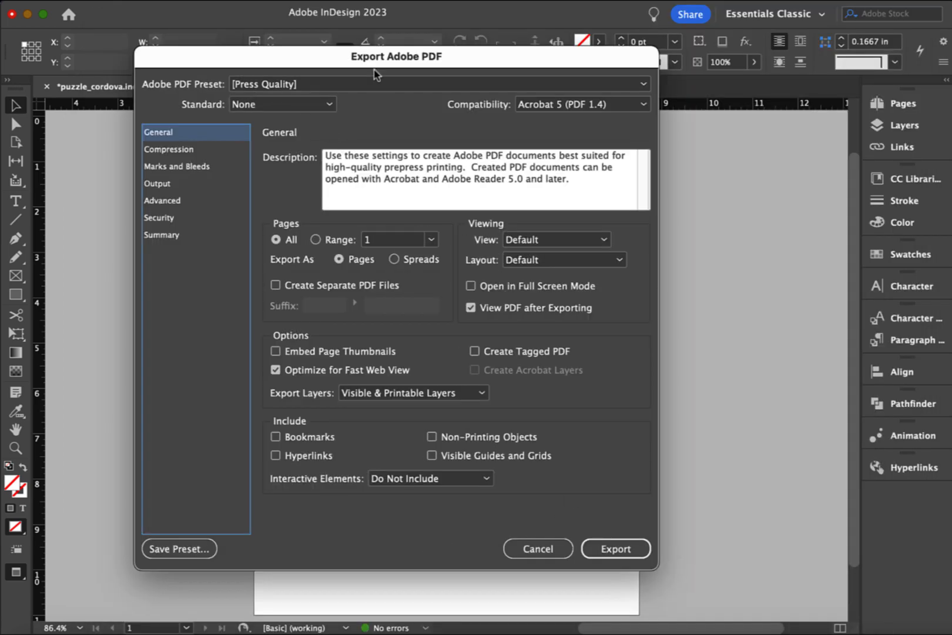
# Review the General and Compression settings, keep the [Press Quality] preset, and export the PDF
pyautogui.moveTo(431, 63); pyautogui.dragTo(391, 66)
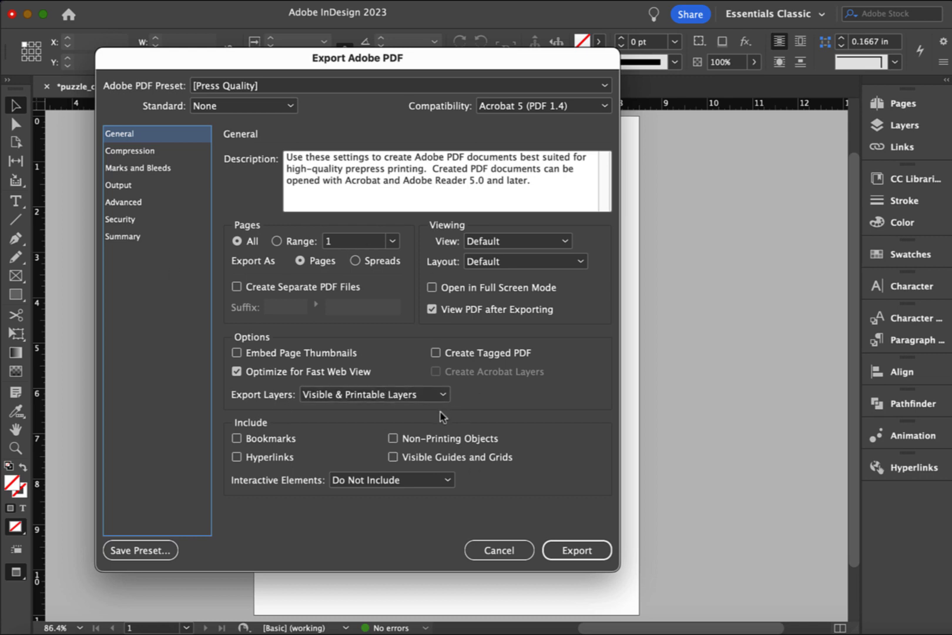
pyautogui.click(147, 151)
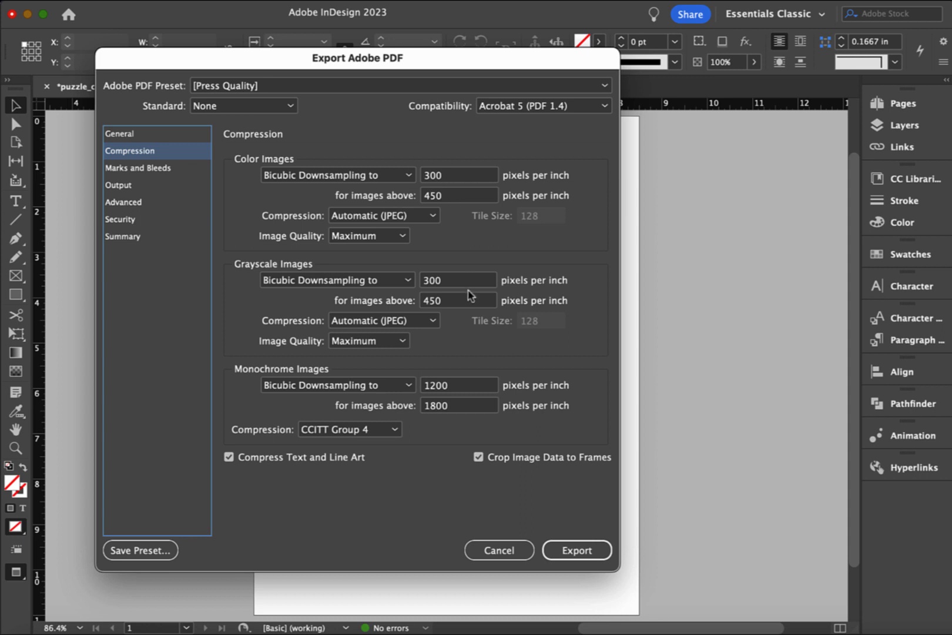
pyautogui.click(159, 138)
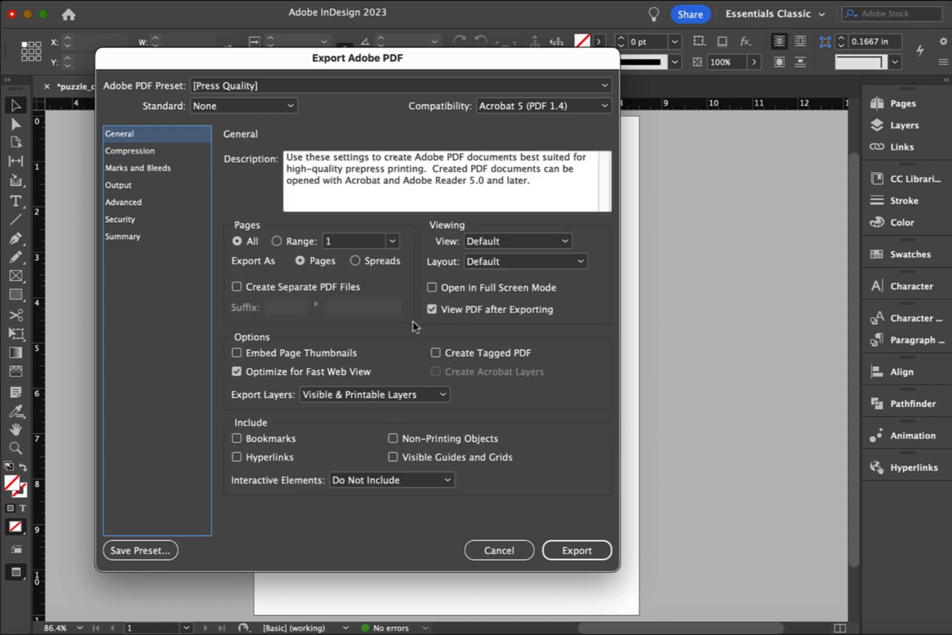
pyautogui.click(154, 152)
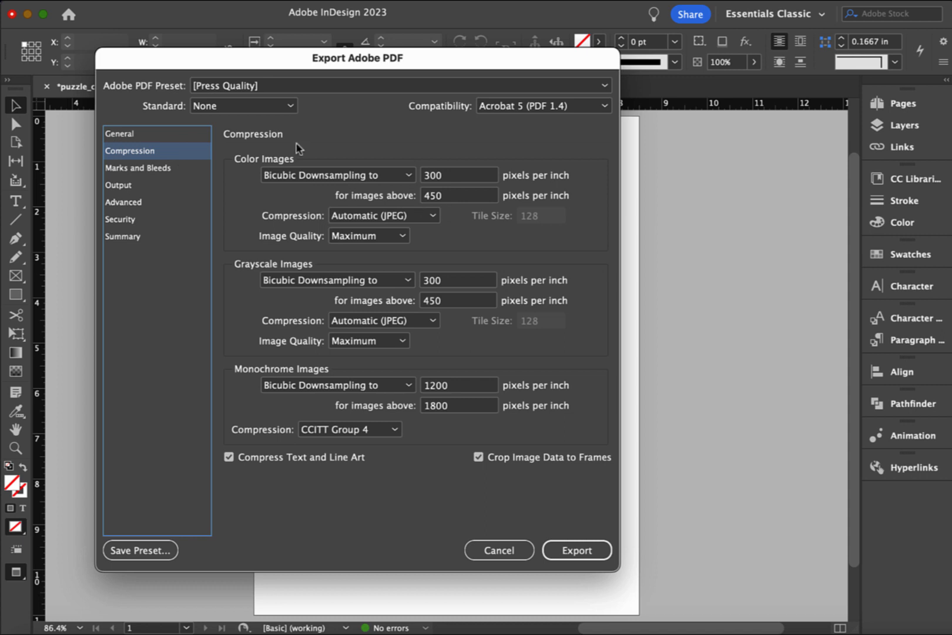
pyautogui.click(534, 87)
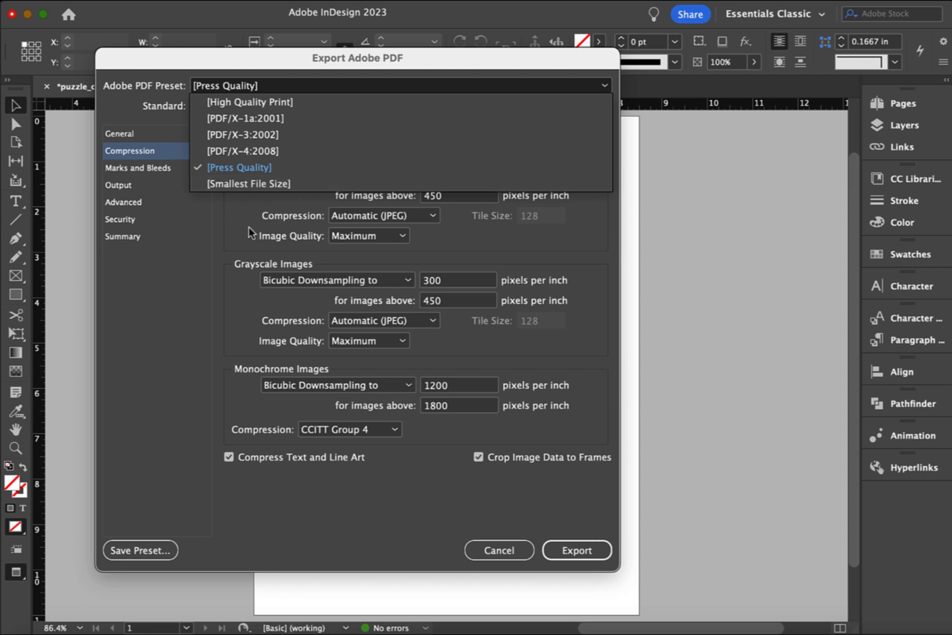
pyautogui.click(227, 200)
pyautogui.click(171, 141)
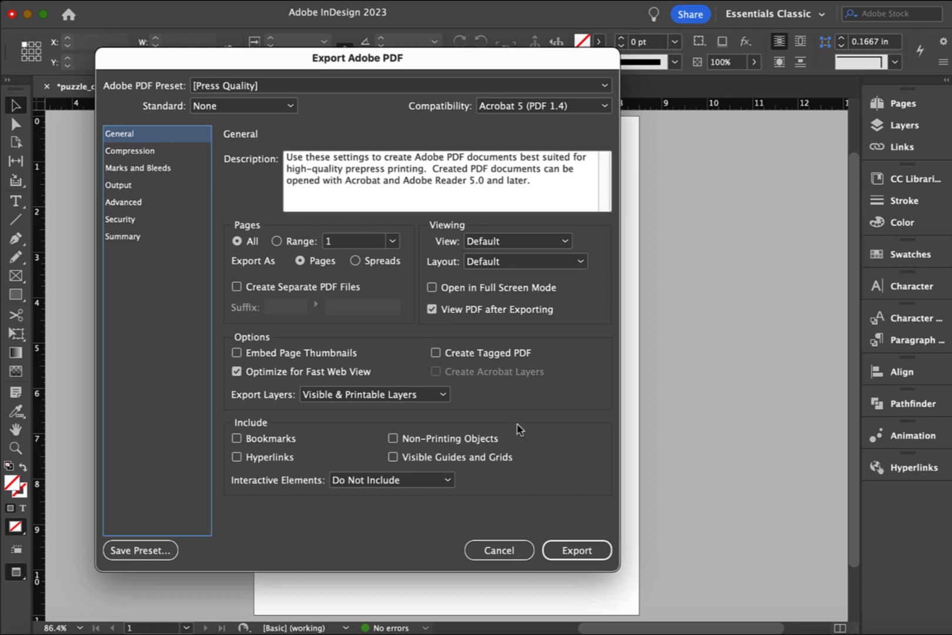
pyautogui.click(577, 551)
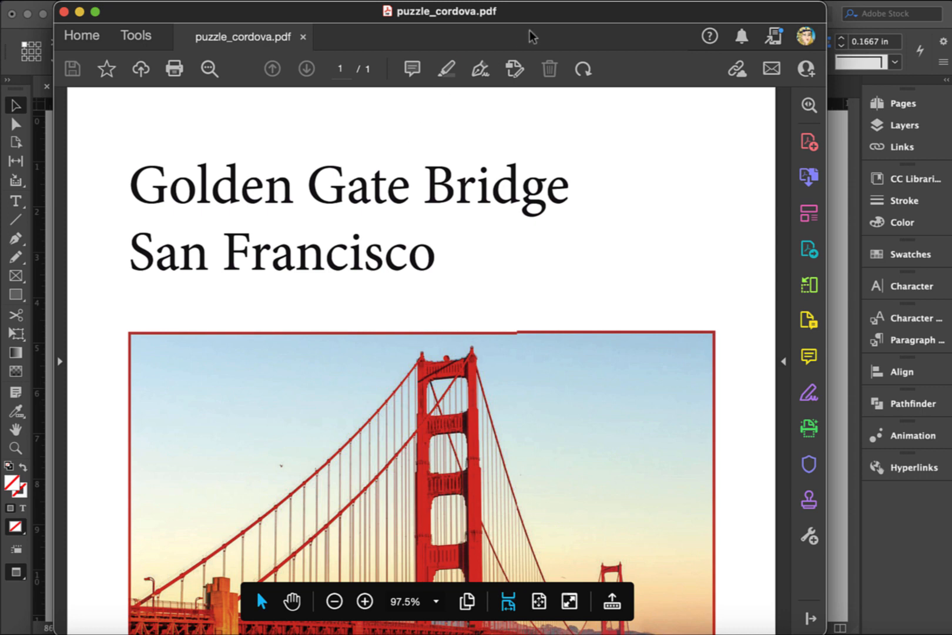
# Check the title, picture and credit line in the exported puzzle_cordova.pdf and close the PDF
pyautogui.moveTo(568, 17); pyautogui.dragTo(572, 30)
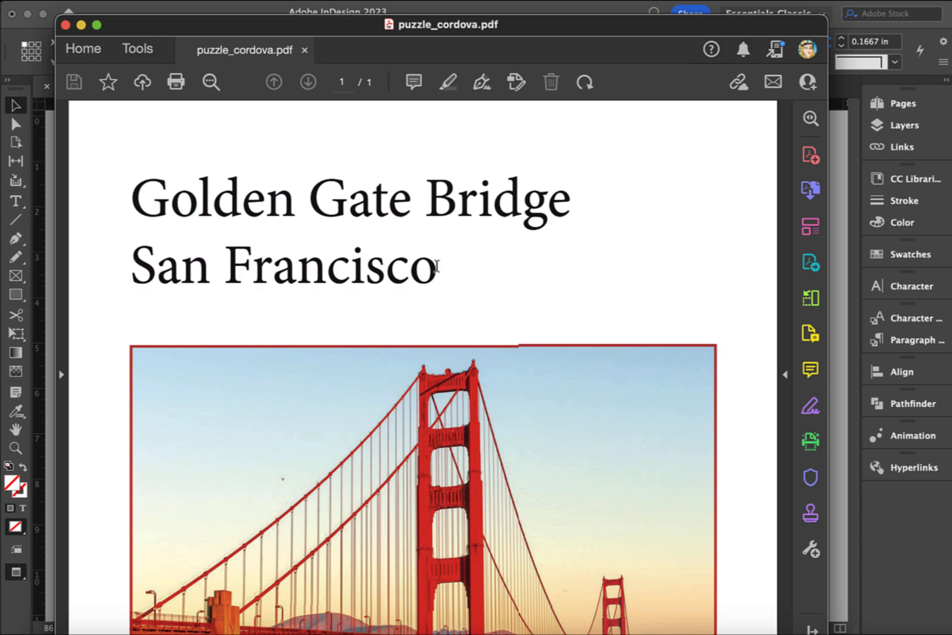
pyautogui.scroll(-6, 502, 334)
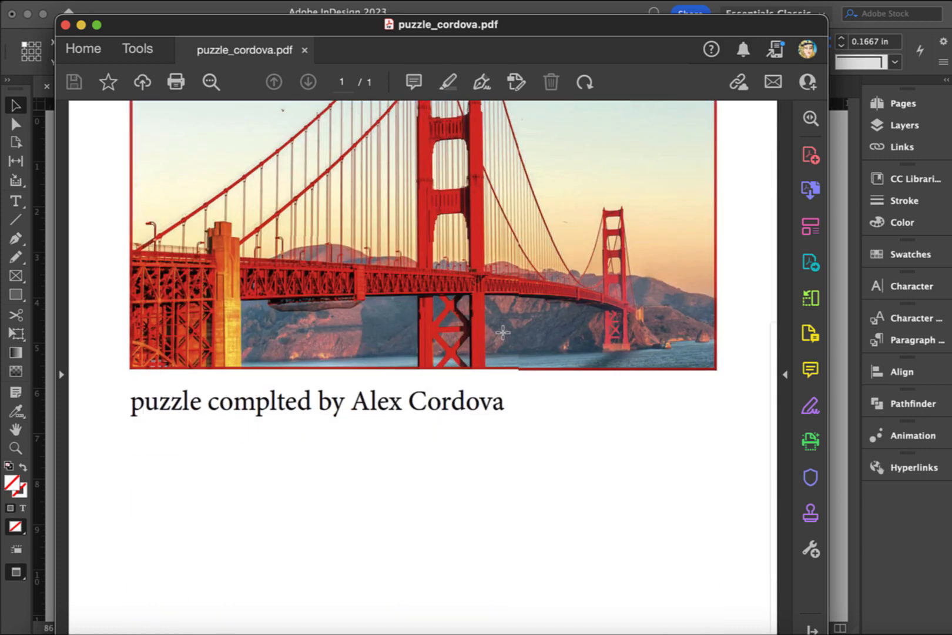
pyautogui.scroll(3, 502, 332)
pyautogui.scroll(2, 502, 332)
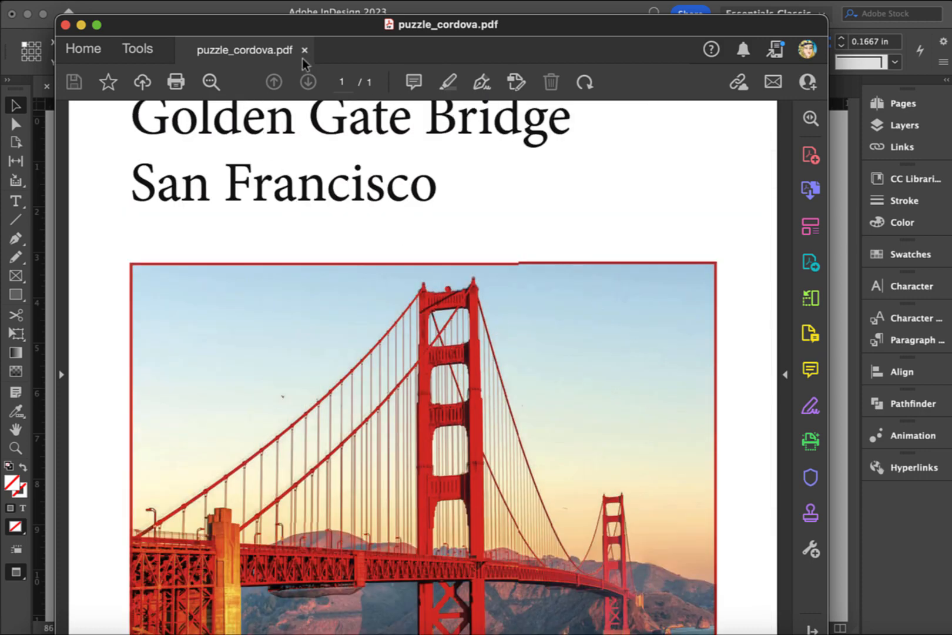
pyautogui.click(66, 25)
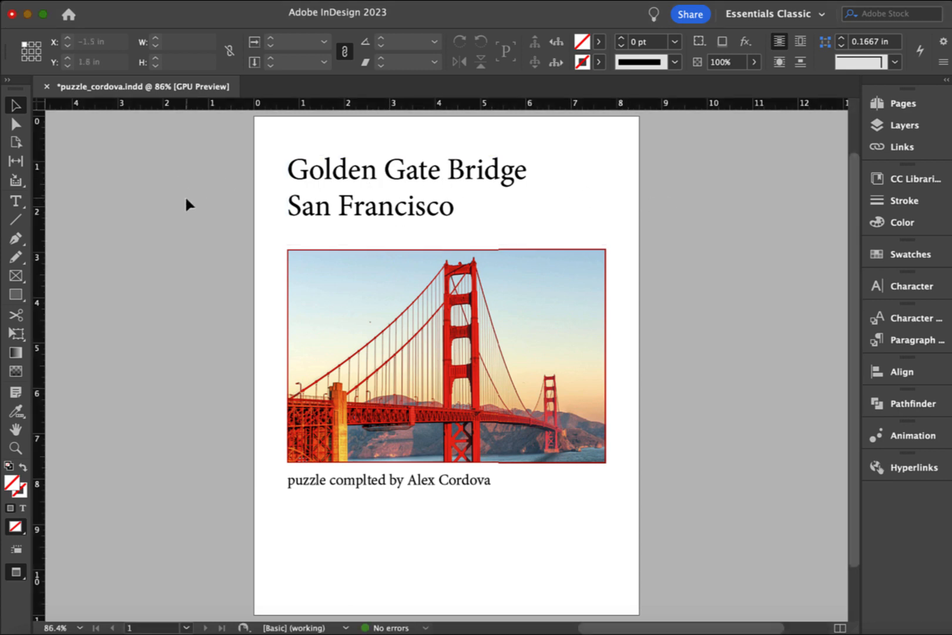
# Save the puzzle_cordova.indd document
pyautogui.click(102, 2)
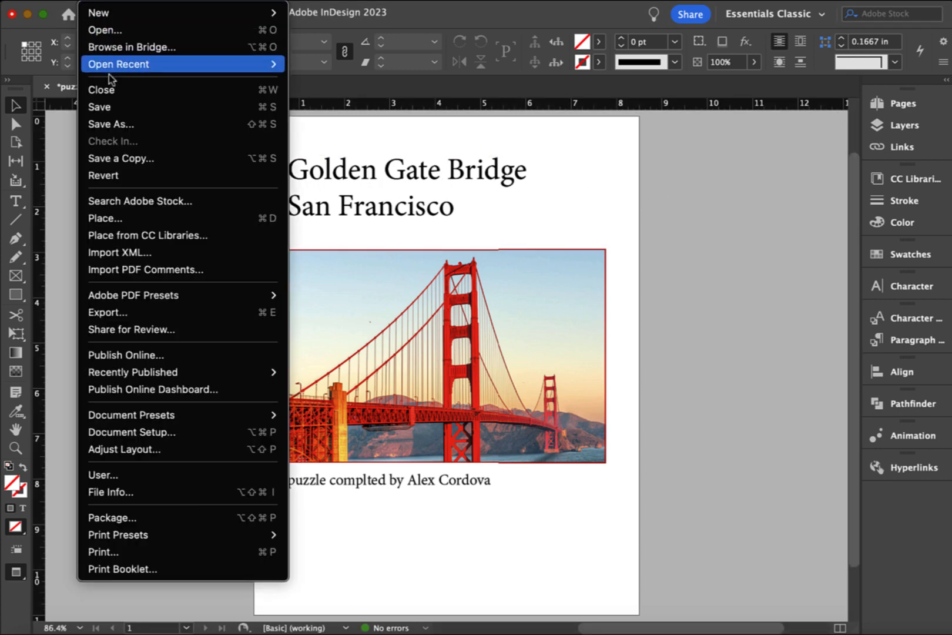
pyautogui.click(106, 107)
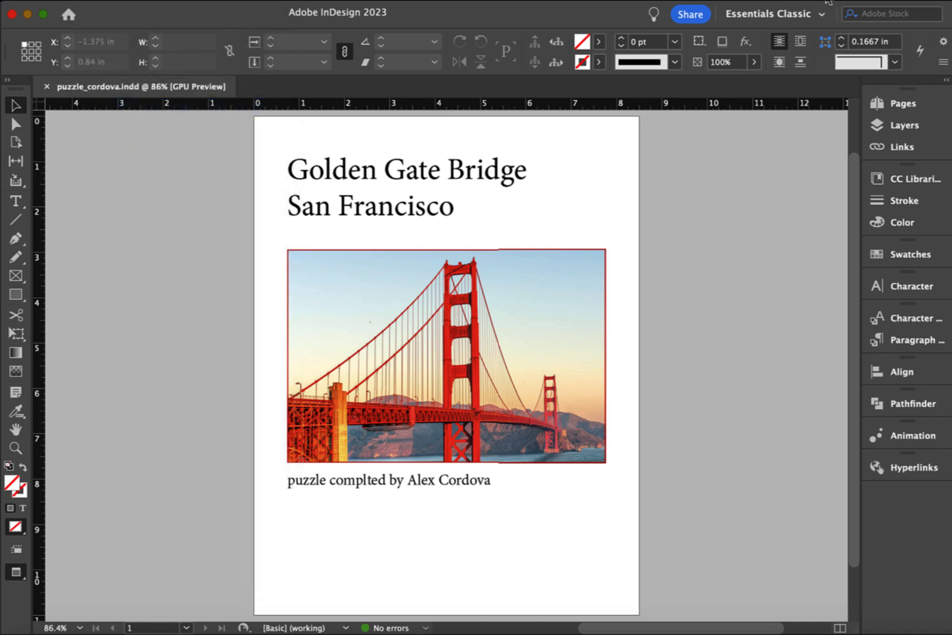
pyautogui.click(826, 2)
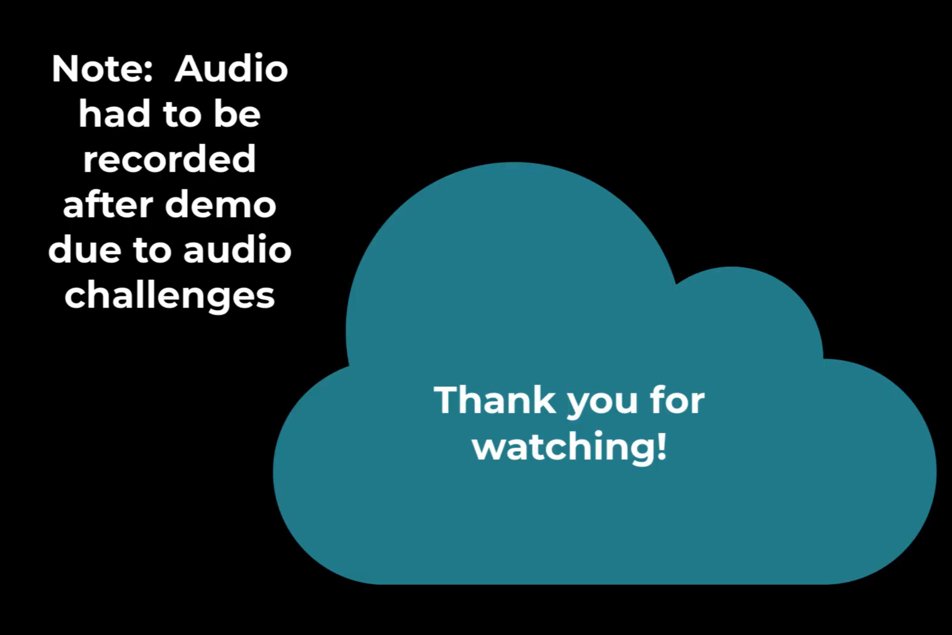